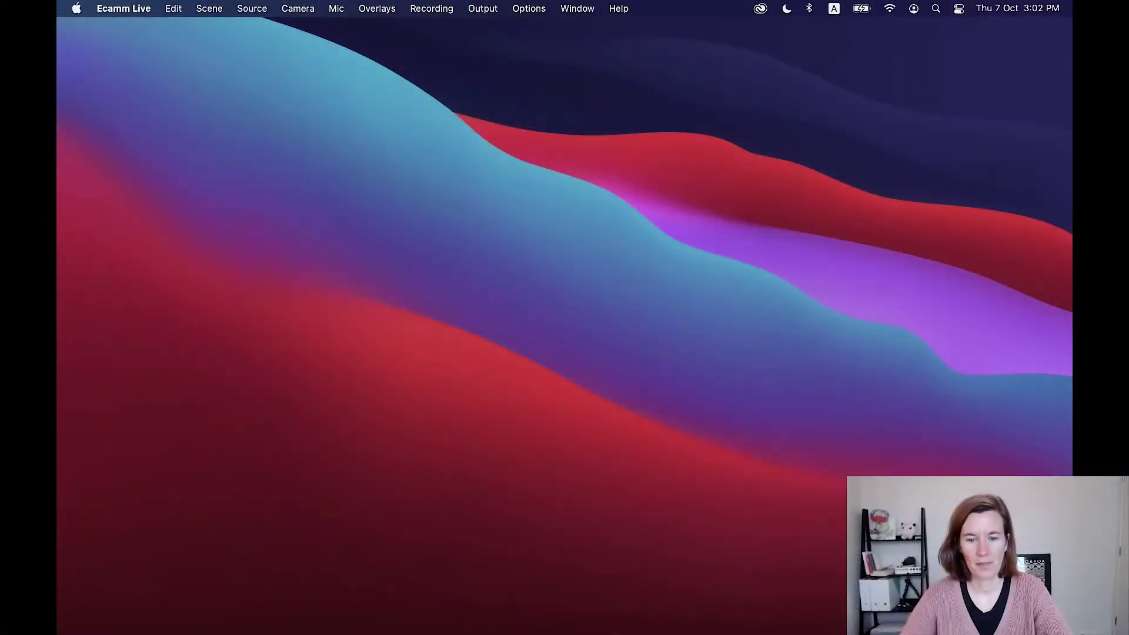
- Bring up the full-screen browser on the Aino Notification Banner Block plugin page
key(ctrl+Left)
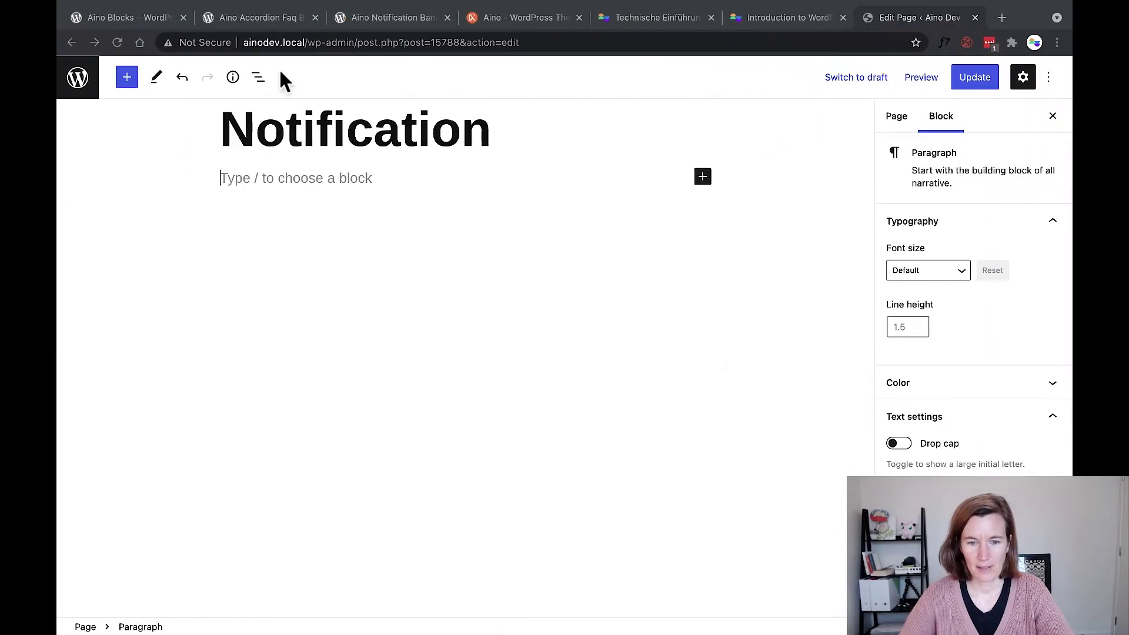
click(379, 17)
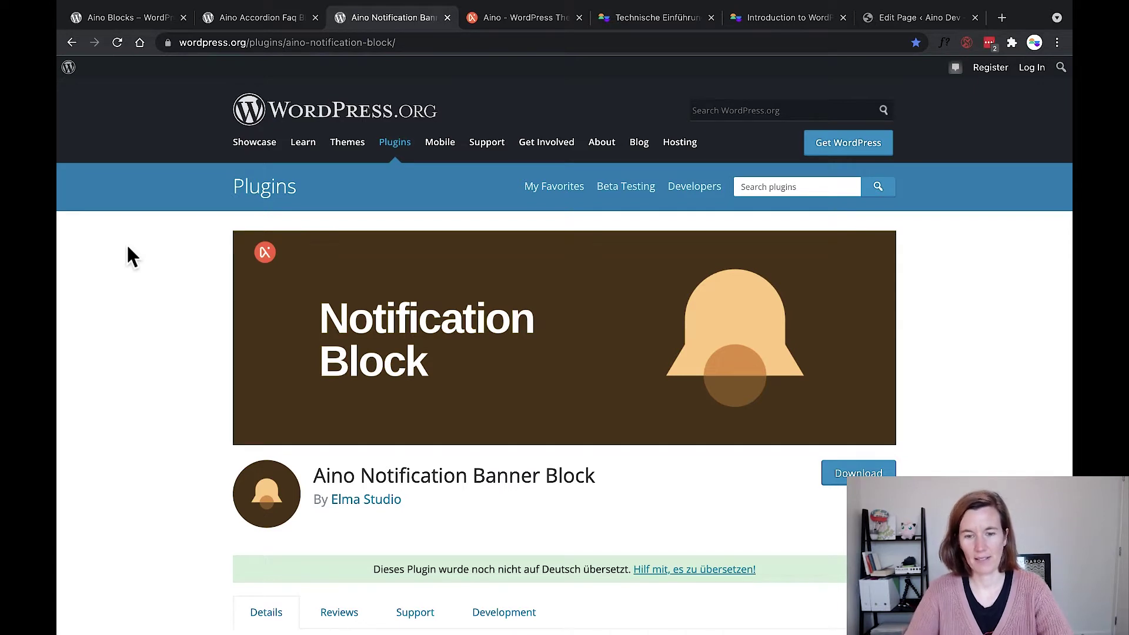
- Look over the Aino Blocks and Aino Accordion FAQ Block plugin pages, then return to Notification Banner
mouse_move(262, 40)
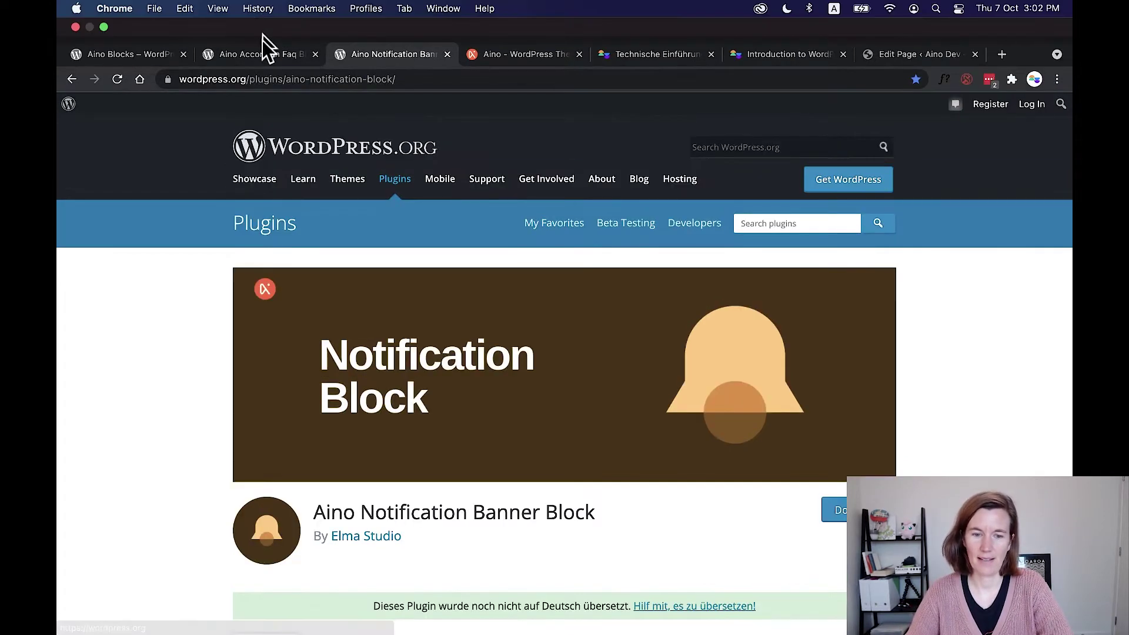
click(150, 55)
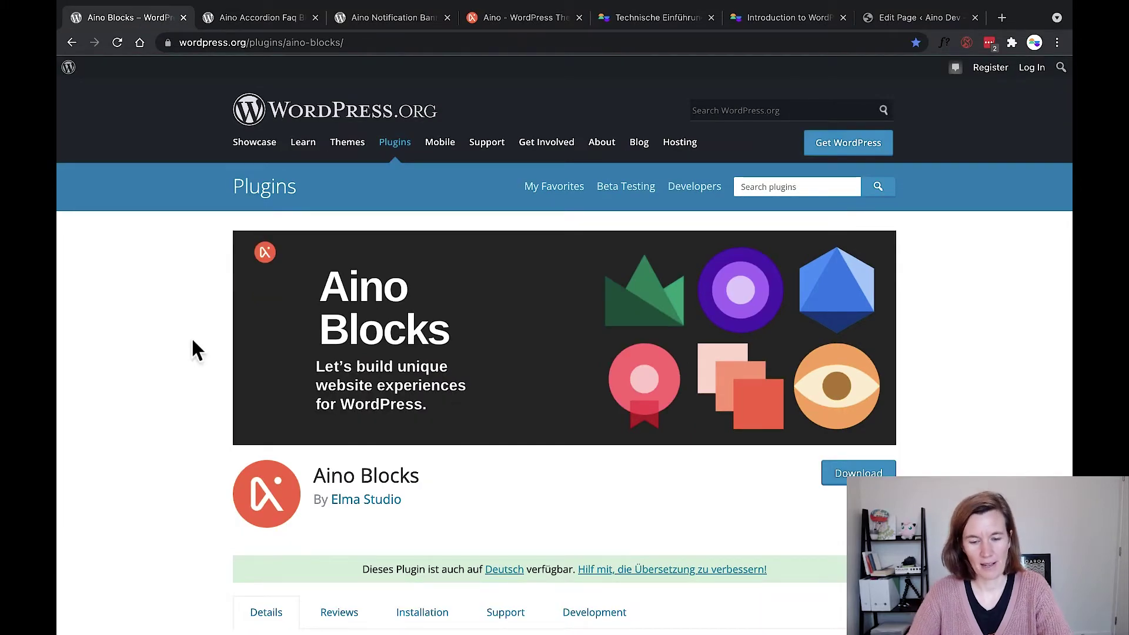
scroll(211, 360, down, 1)
scroll(206, 359, up, 1)
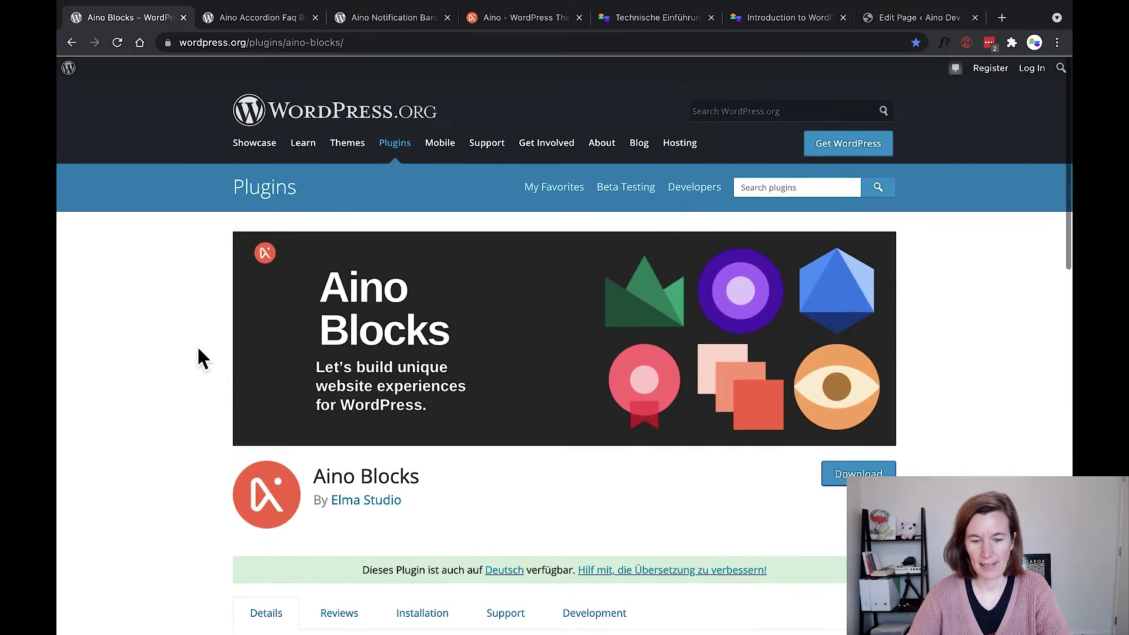
click(241, 17)
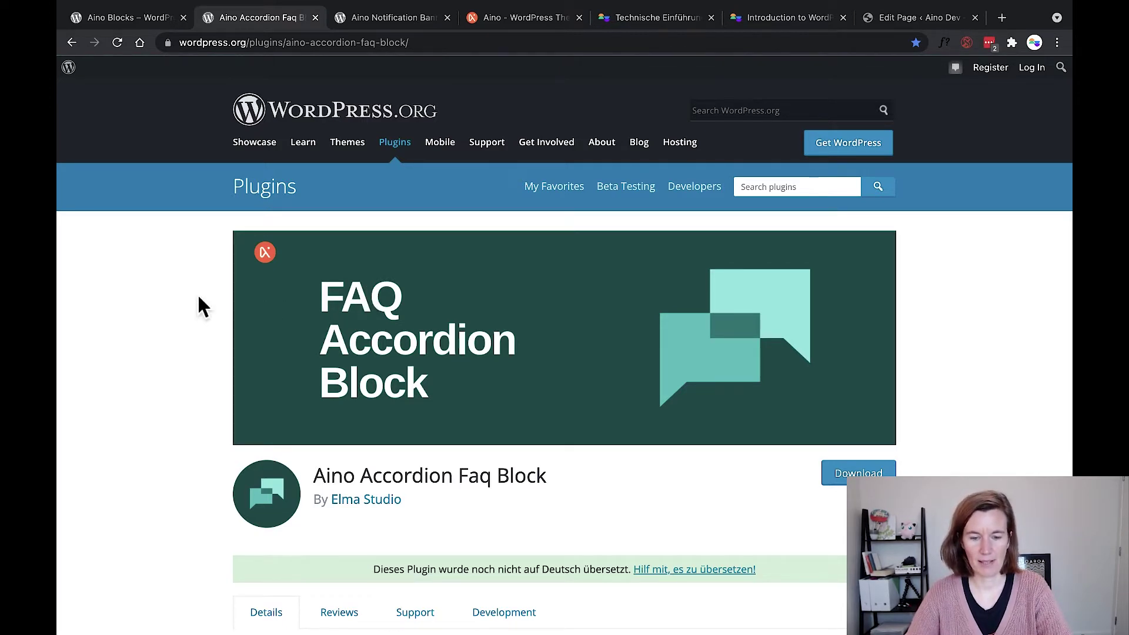
click(360, 18)
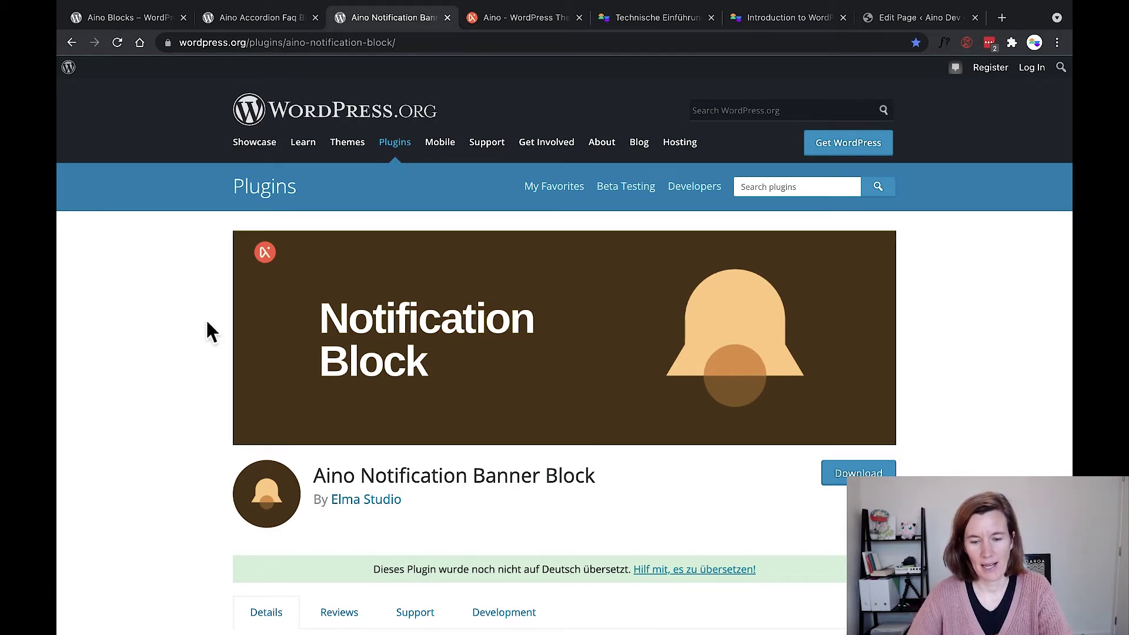
- Compare the Accordion FAQ and Notification Banner pages, visit wpaino.com, then resume editing the Notification page
click(281, 24)
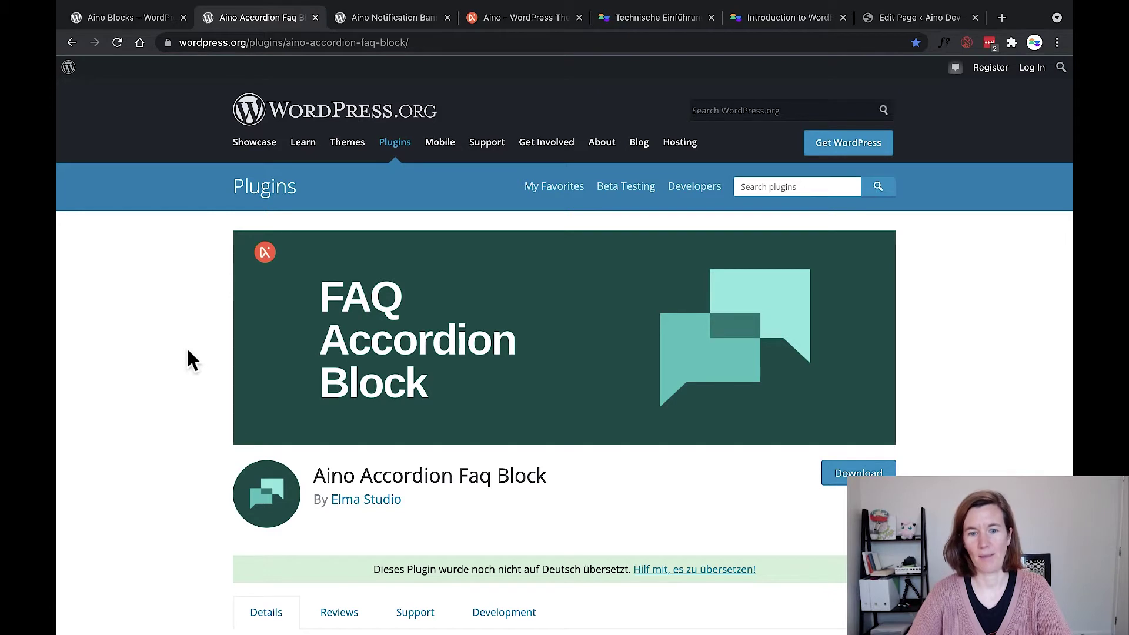
click(379, 18)
click(256, 16)
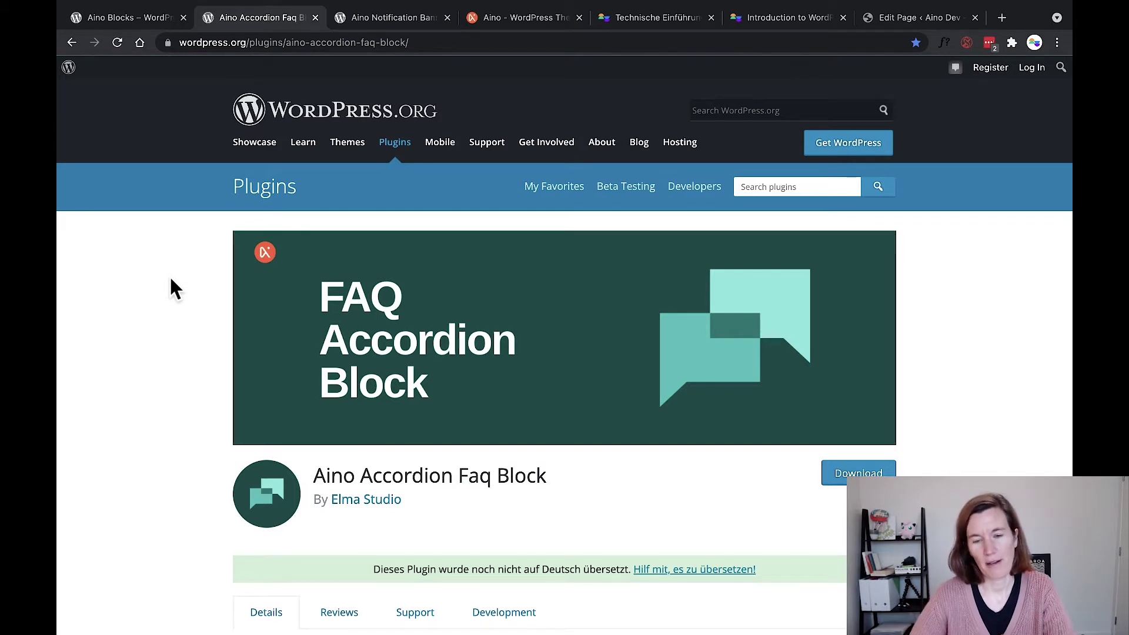
click(384, 18)
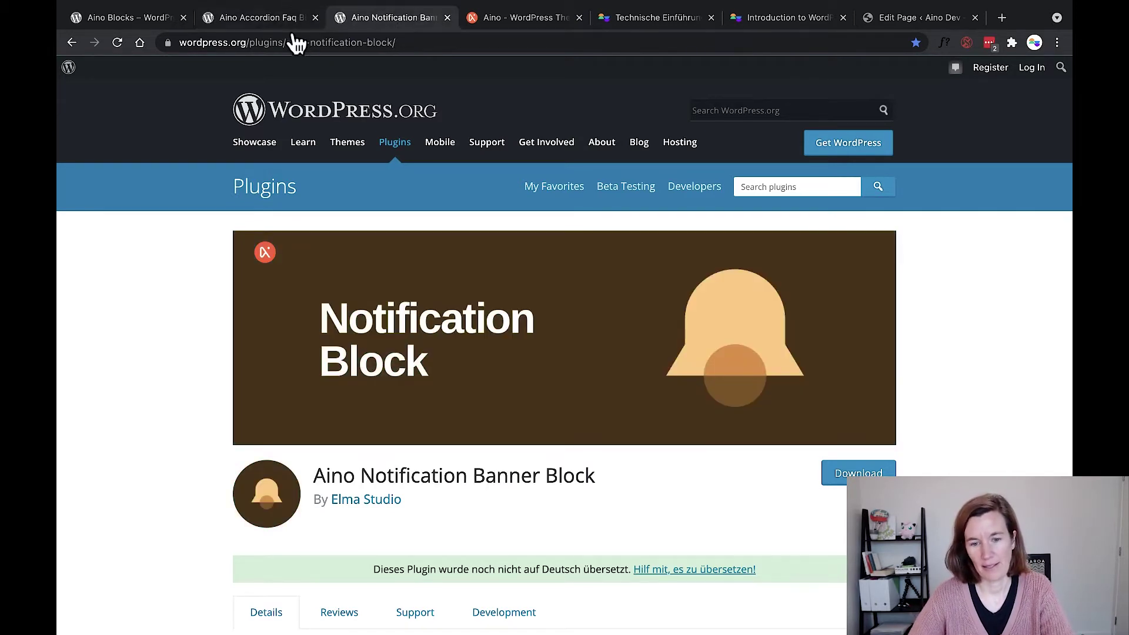
click(498, 16)
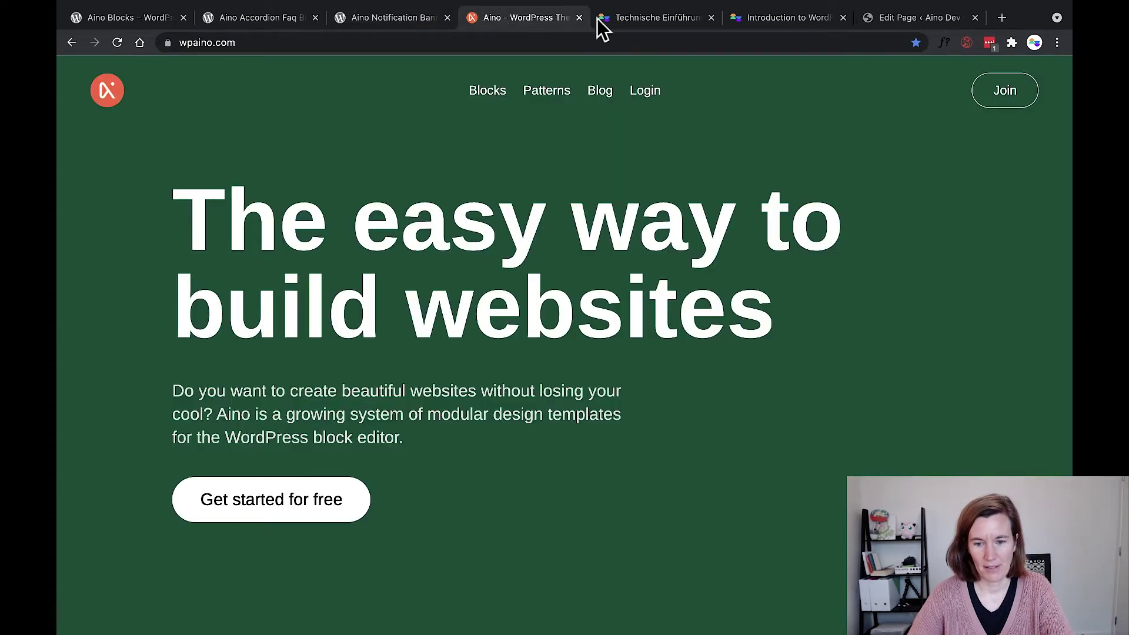
click(913, 18)
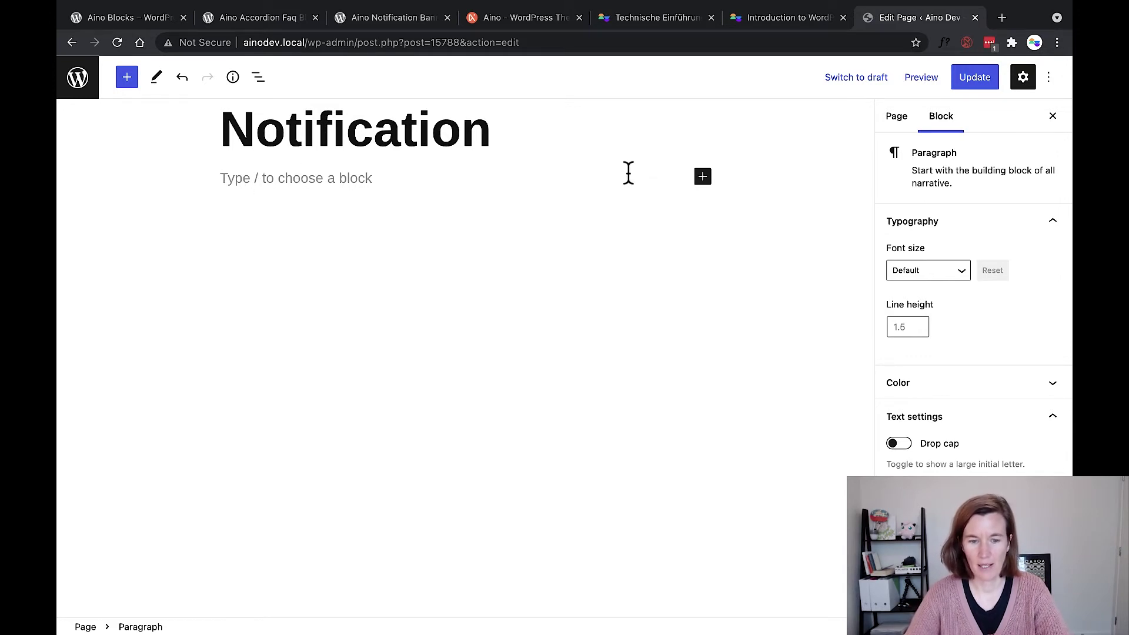
- Search the block library for Aino blocks, settling on the query 'Notification'
click(127, 79)
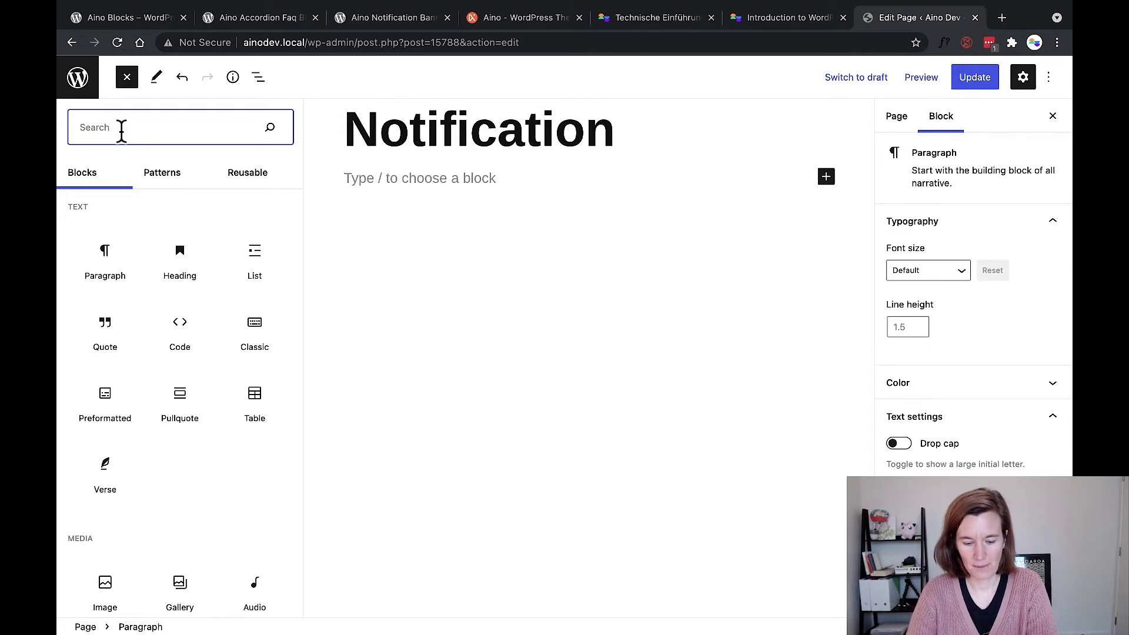
text(FAQ)
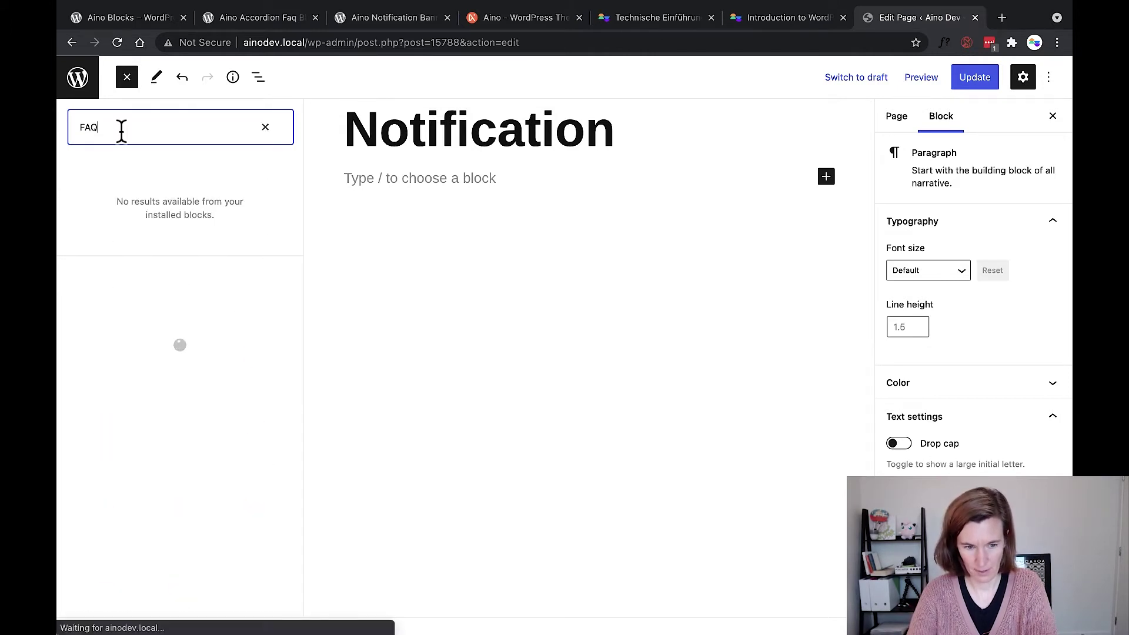
key(BackSpace)
key(BackSpace)
key(BackSpace)
text(Ai)
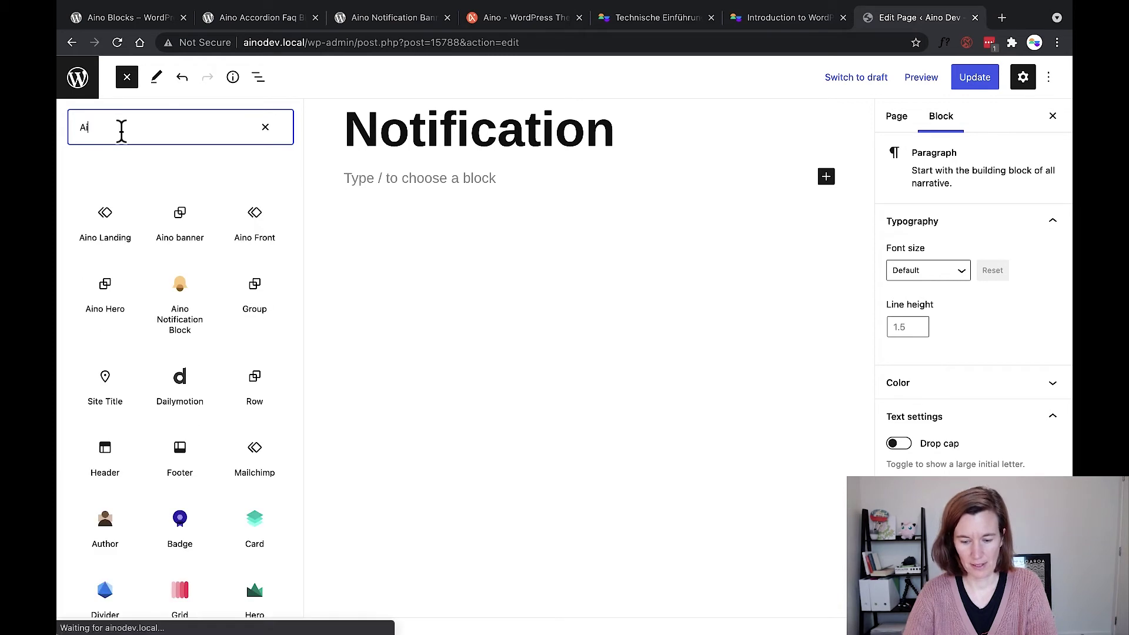
text(no FAQ)
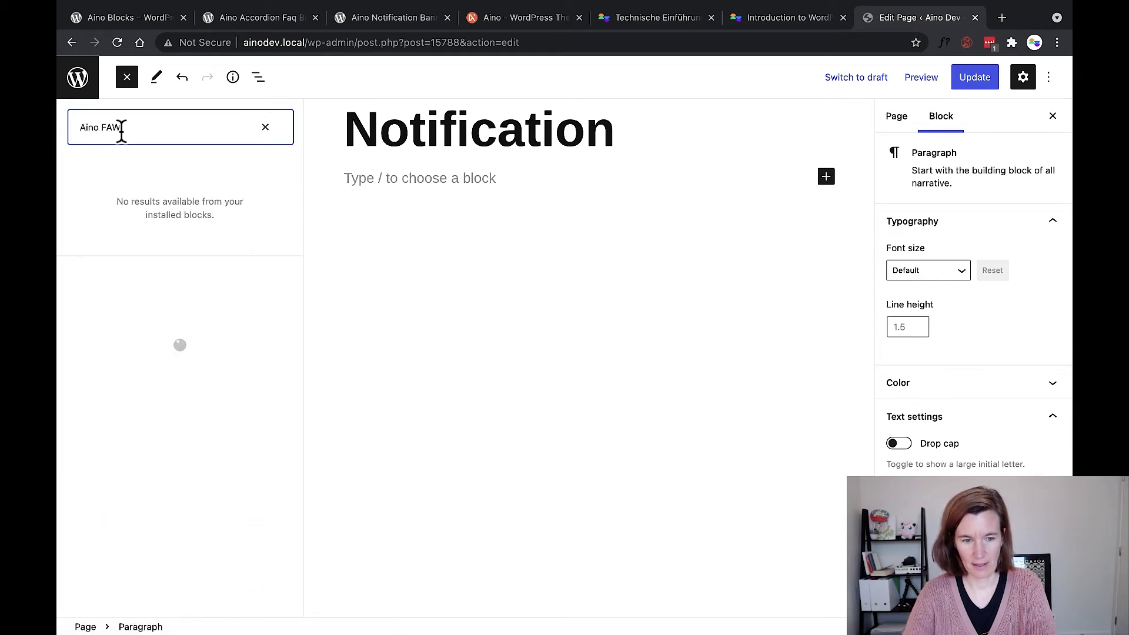
key(BackSpace)
key(BackSpace)
key(BackSpace)
text(No)
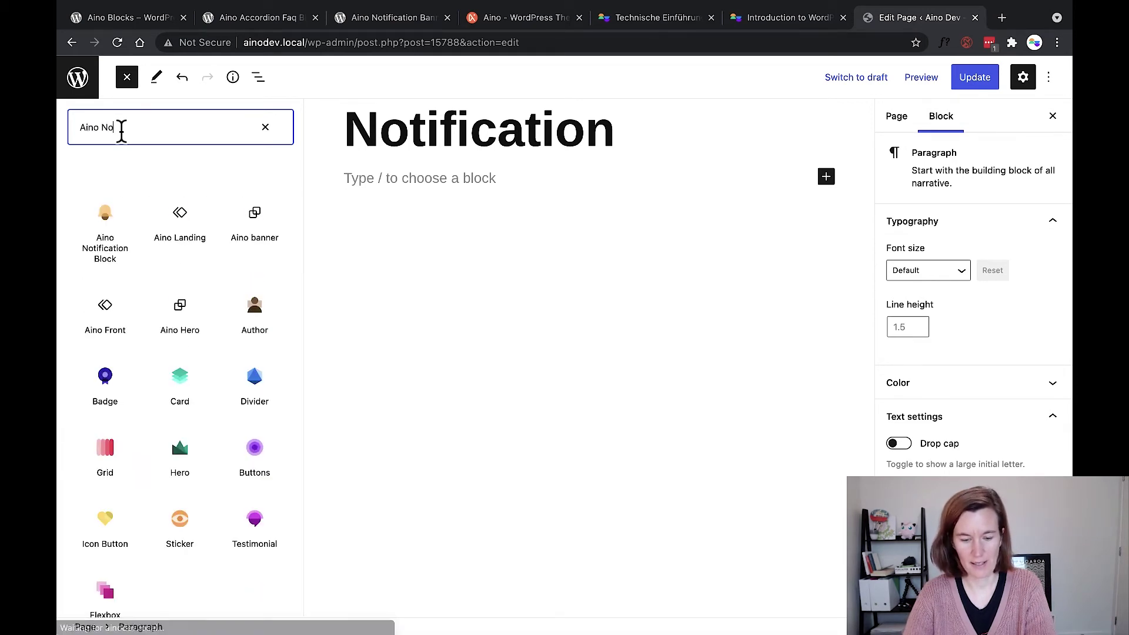
text(tification)
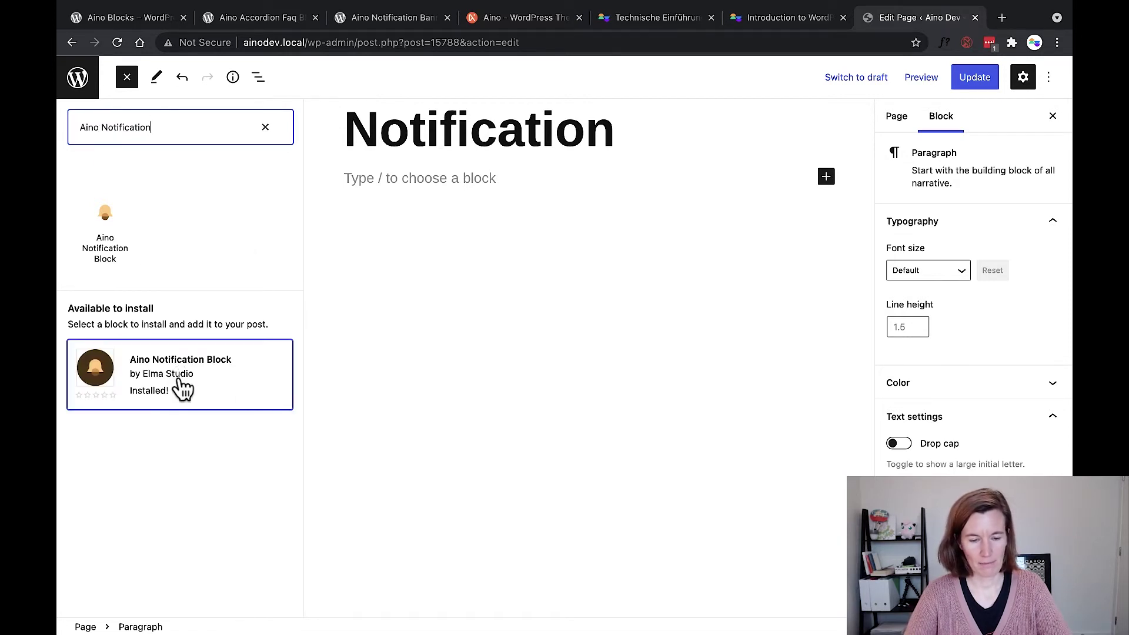
double_click(93, 125)
key(BackSpace)
key(Delete)
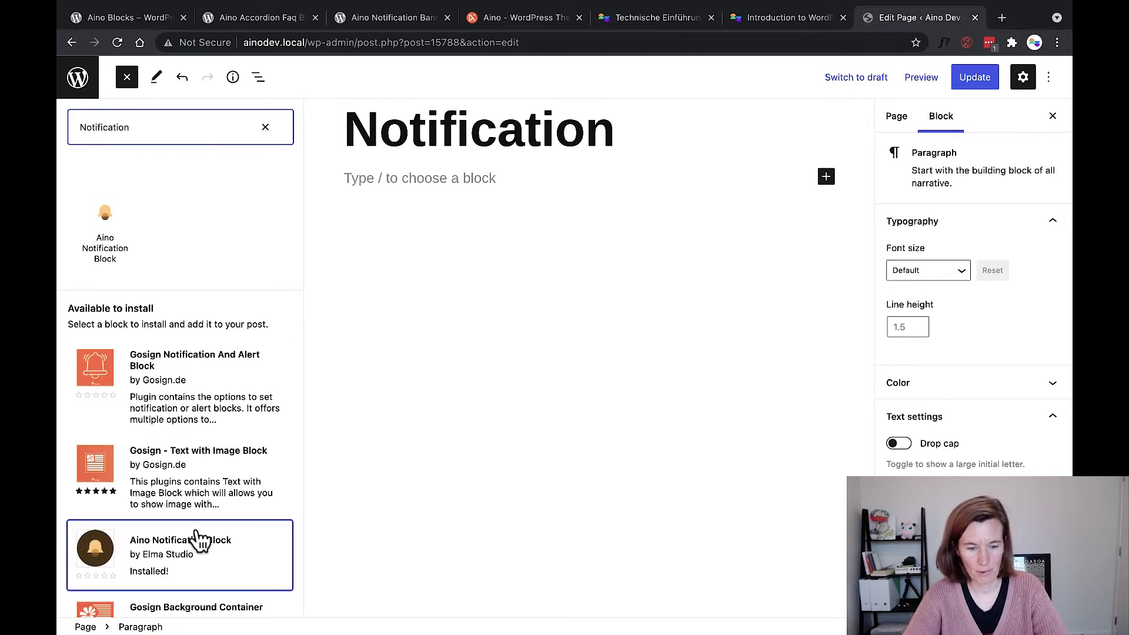
- Insert the Aino Notification Block from the search results
scroll(200, 540, down, 10)
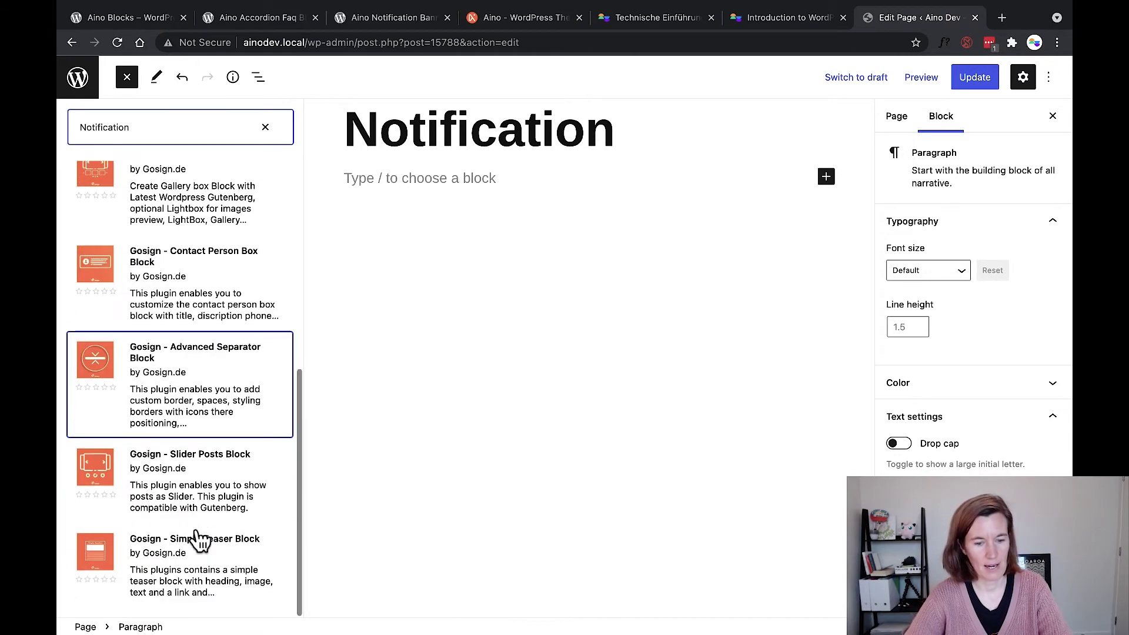
scroll(200, 539, up, 10)
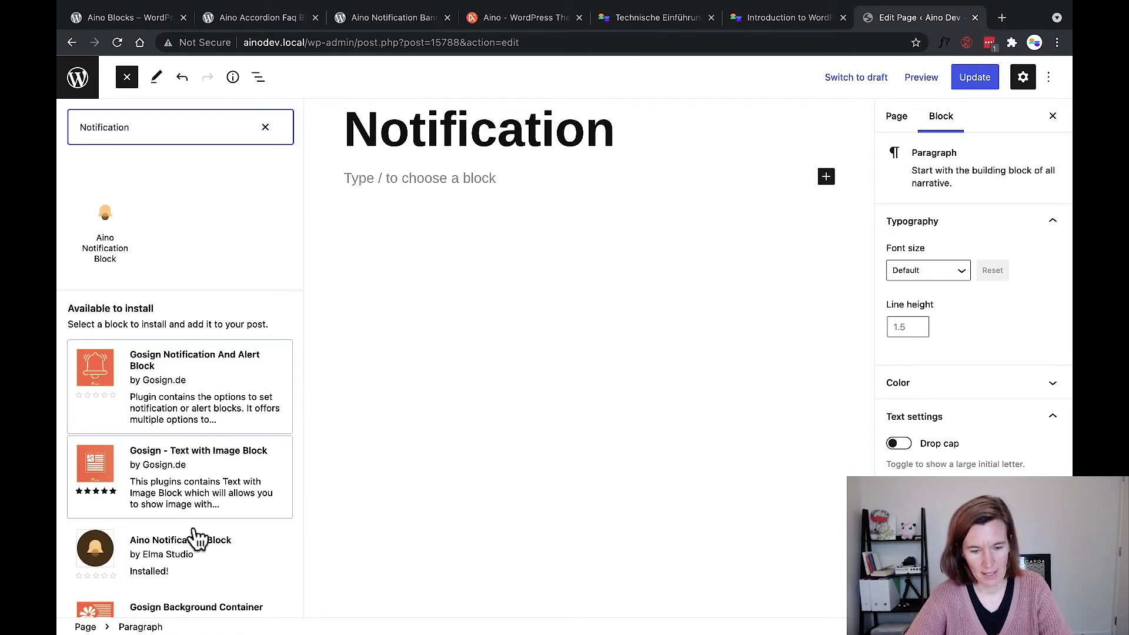
scroll(200, 539, down, 7)
scroll(197, 538, up, 7)
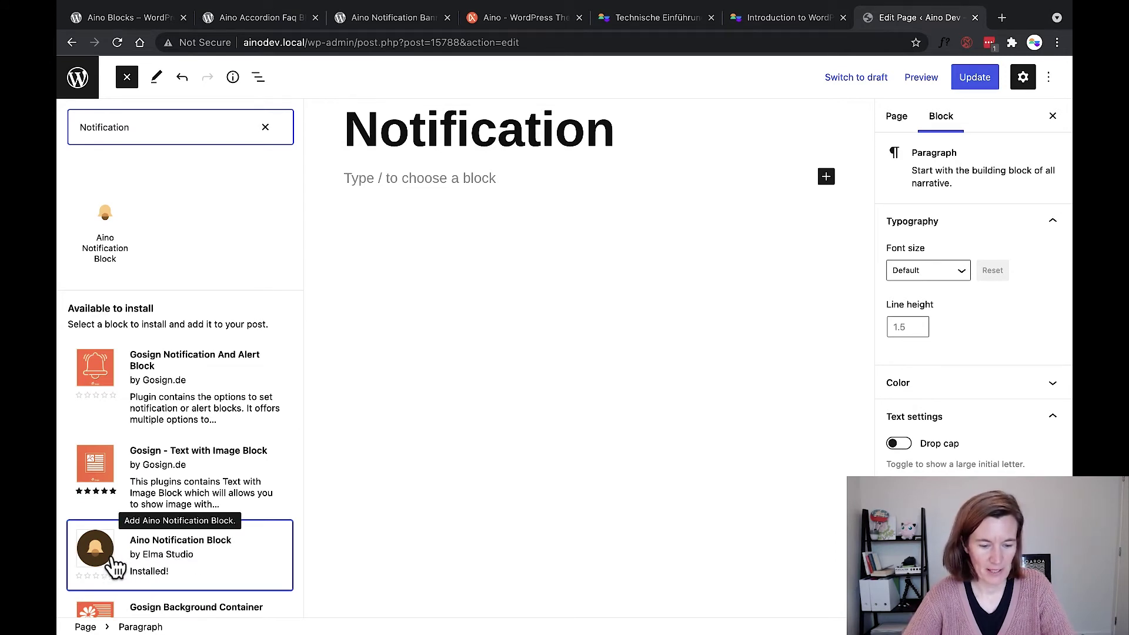
scroll(165, 562, down, 1)
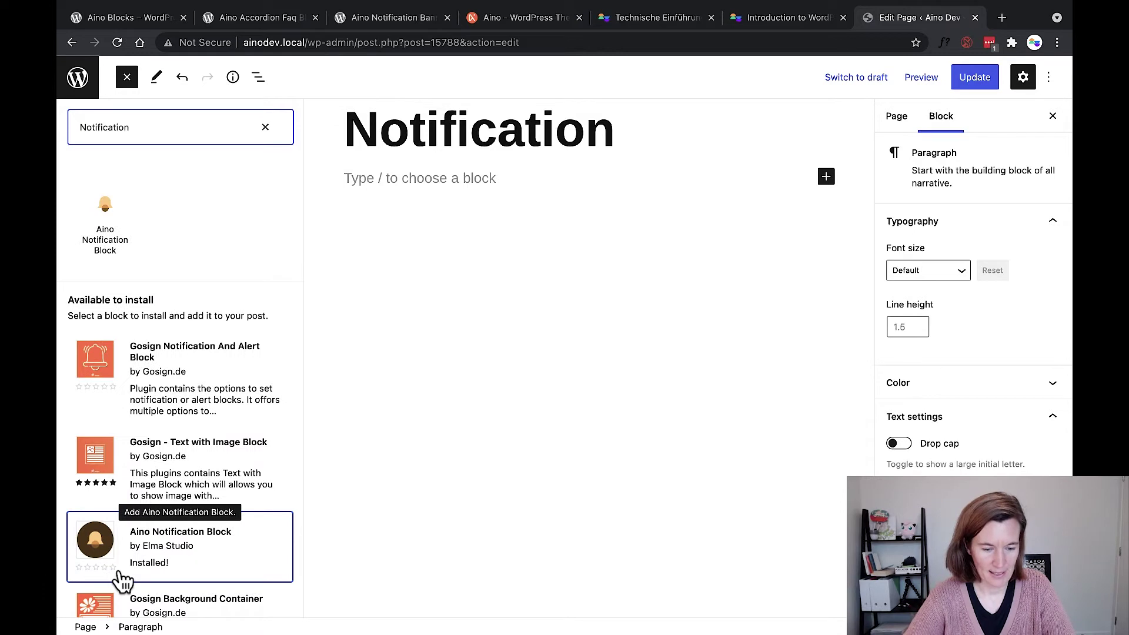
click(120, 578)
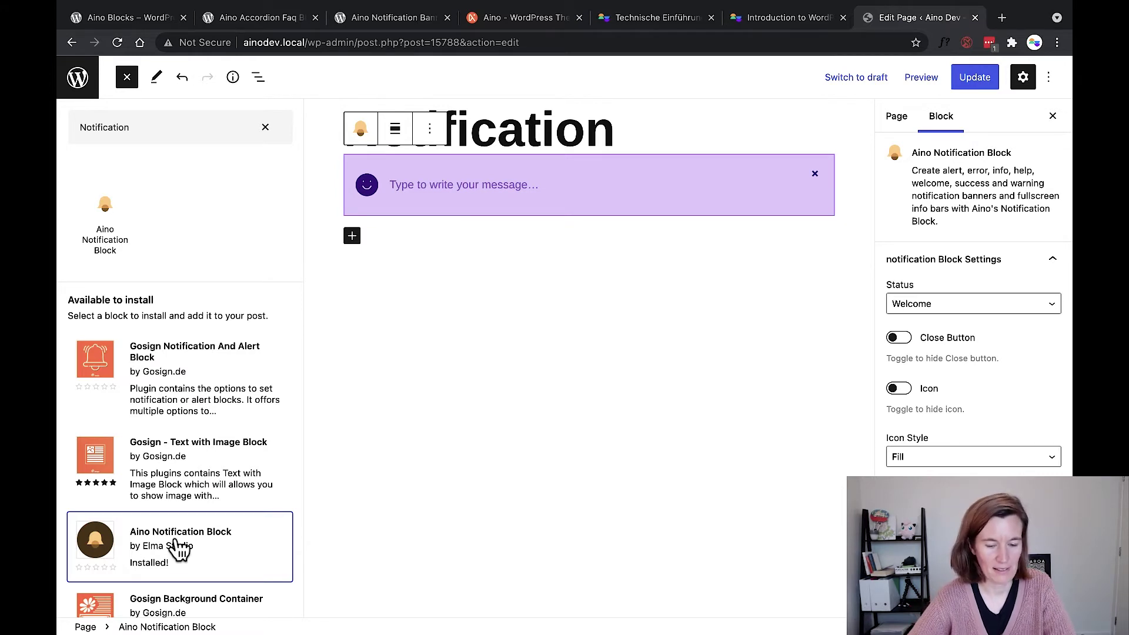
- Insert a second Aino Notification Block and an empty paragraph, then delete both
click(175, 550)
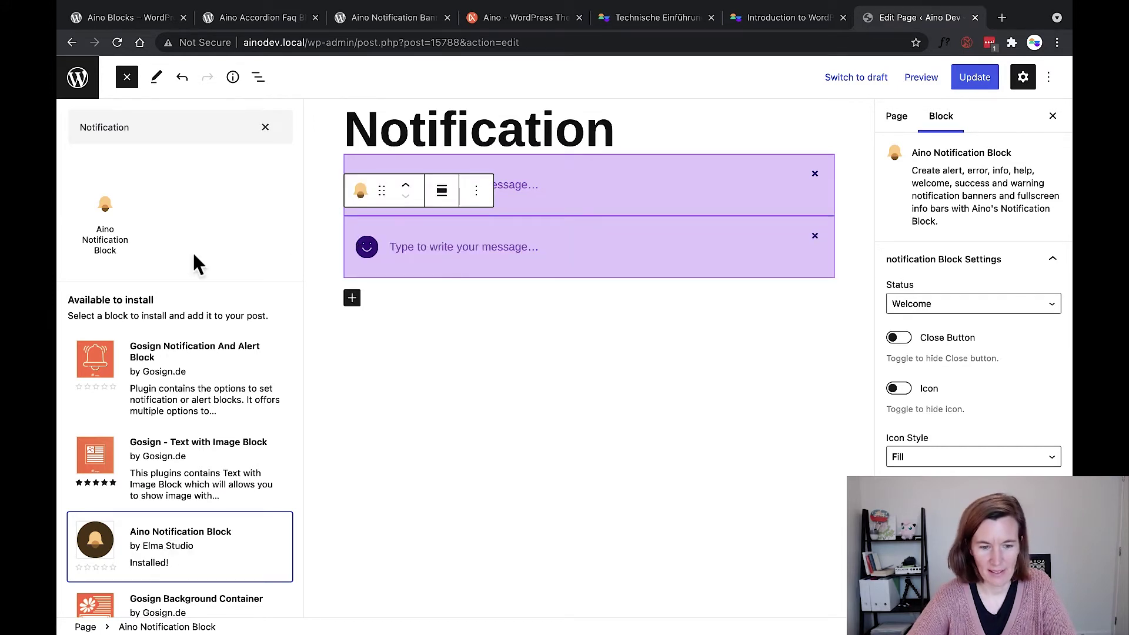
click(386, 334)
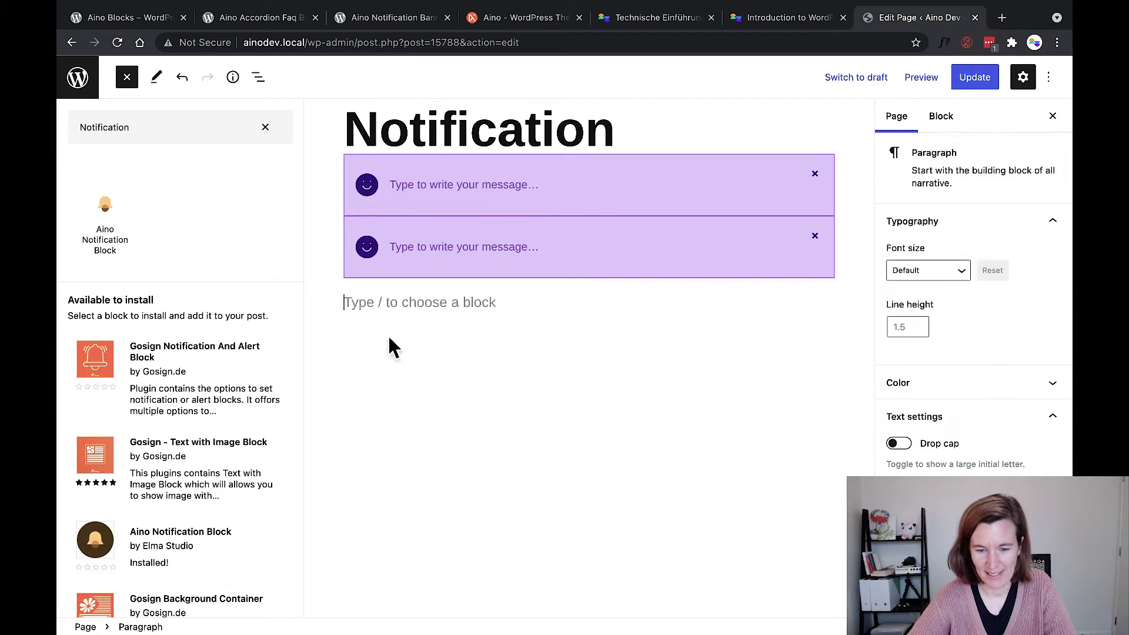
key(BackSpace)
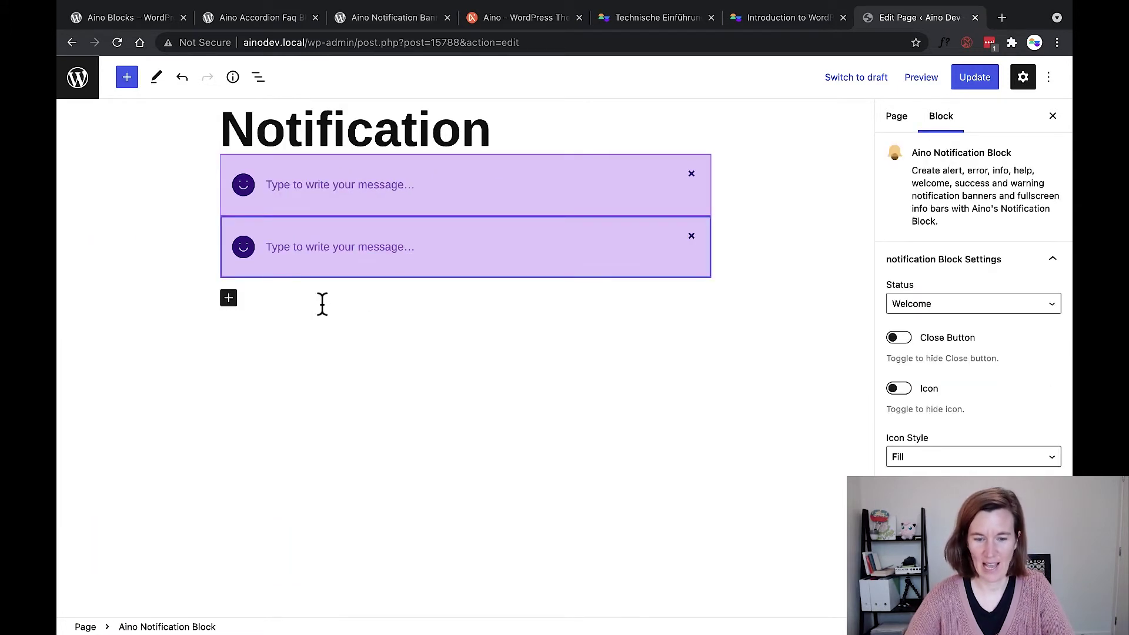
key(BackSpace)
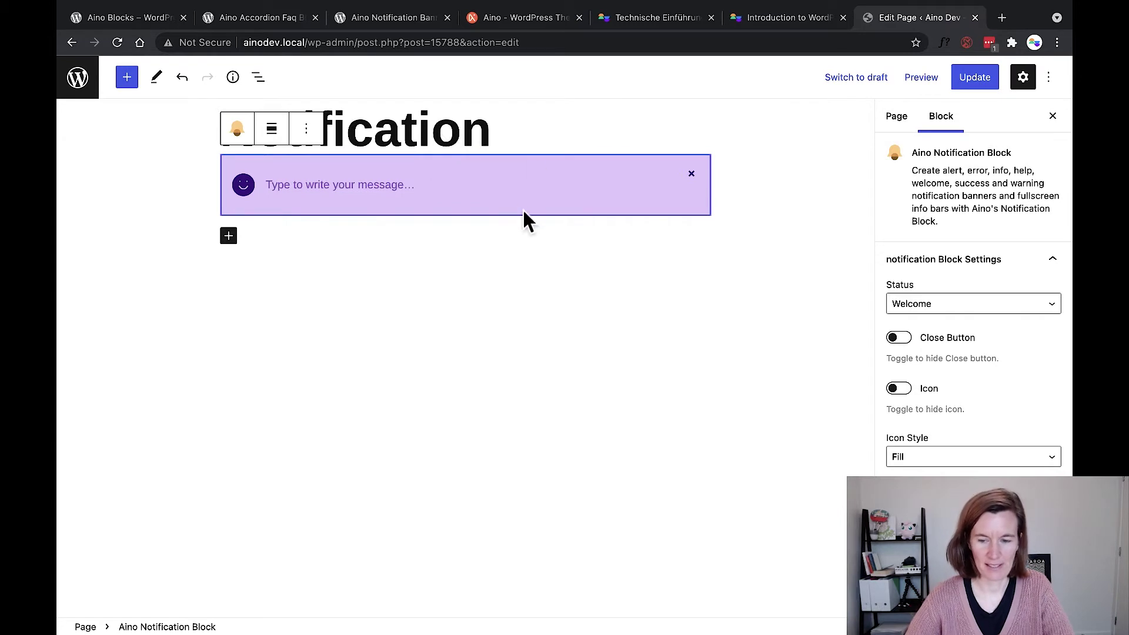
- Add an empty paragraph below the notification and delete the original notification block
click(228, 235)
click(269, 230)
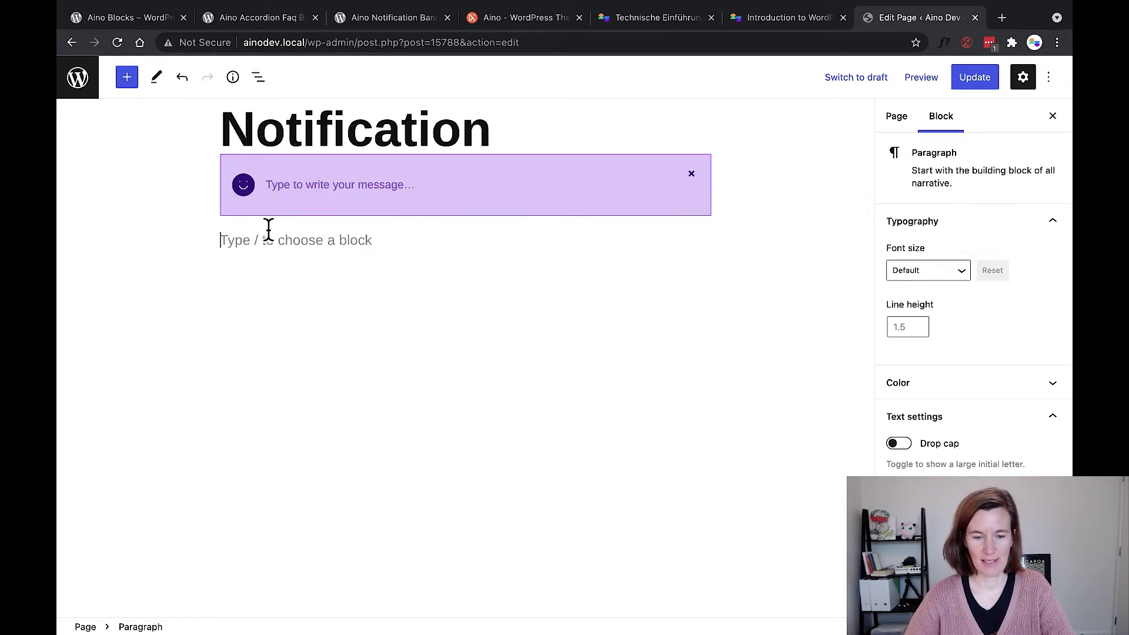
key(BackSpace)
key(BackSpace)
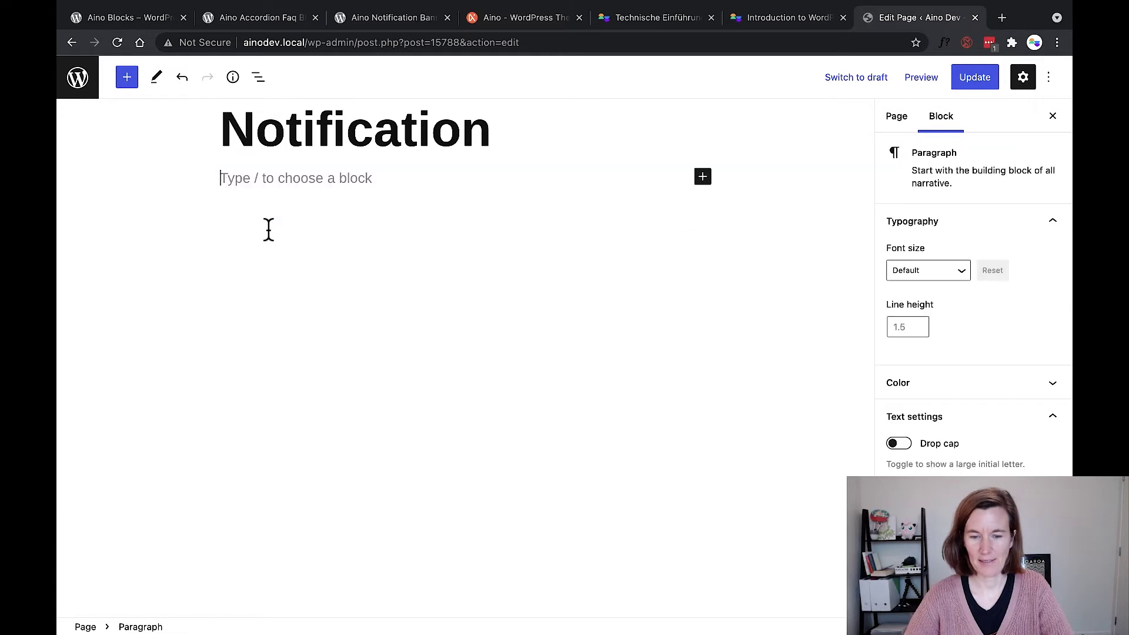
- Insert a fresh Aino Notification Block by searching 'notifi' in the block inserter
click(701, 178)
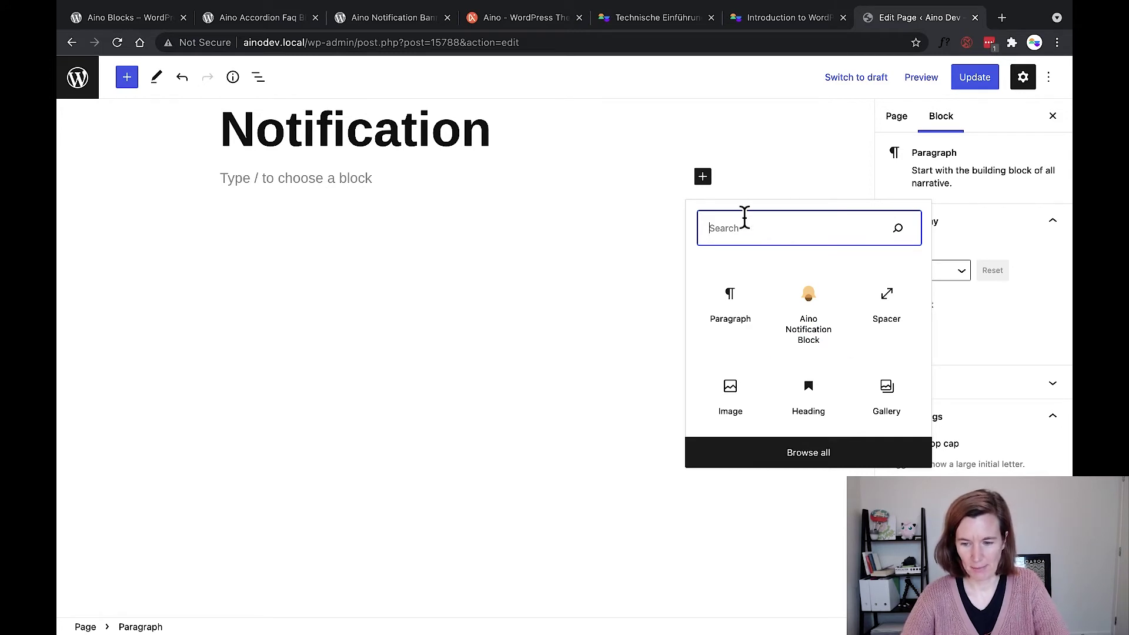
text(notifi)
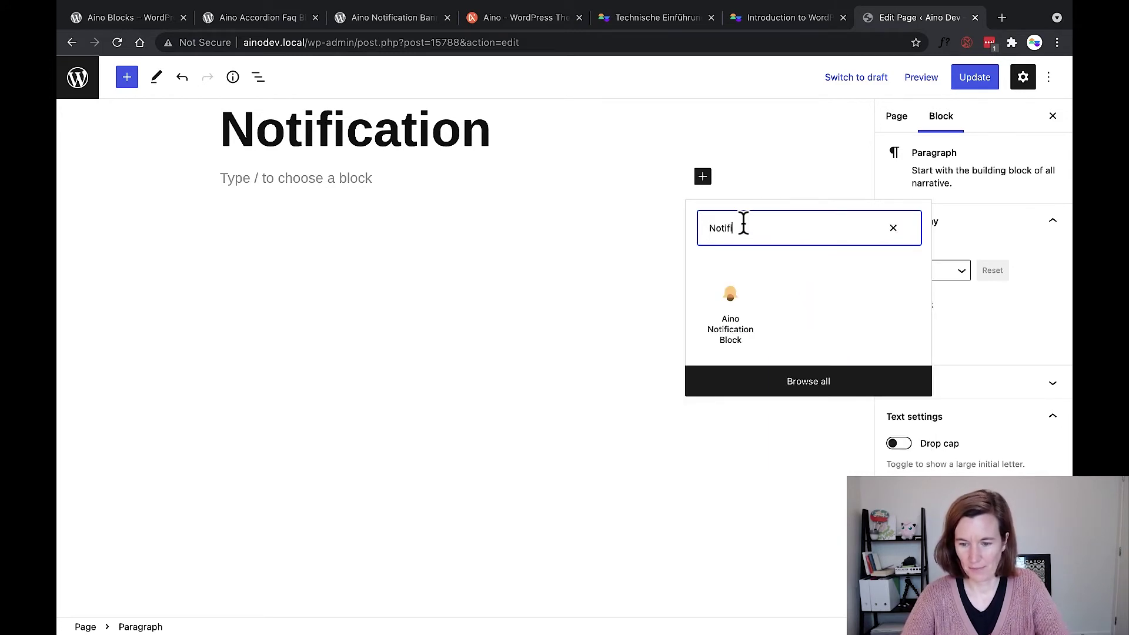
click(729, 318)
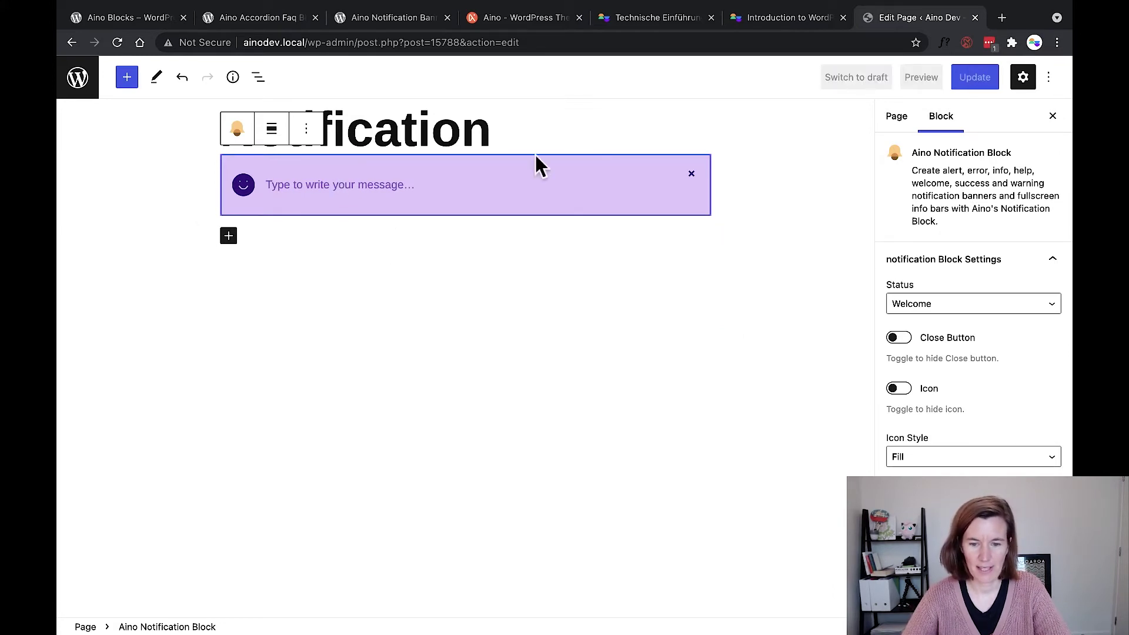
click(372, 184)
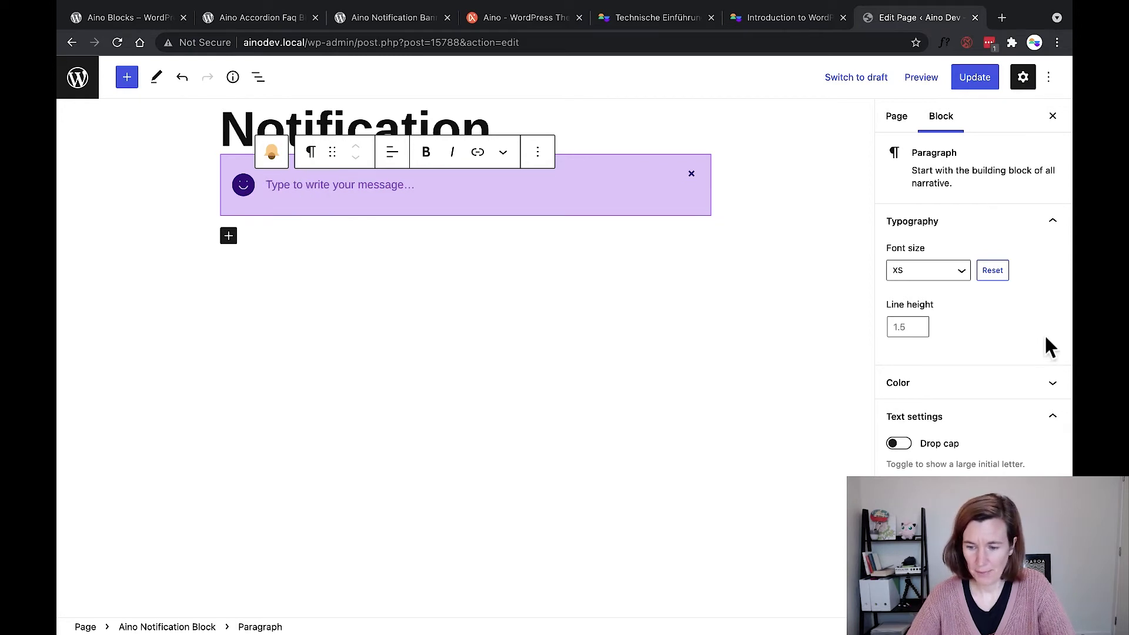
click(676, 171)
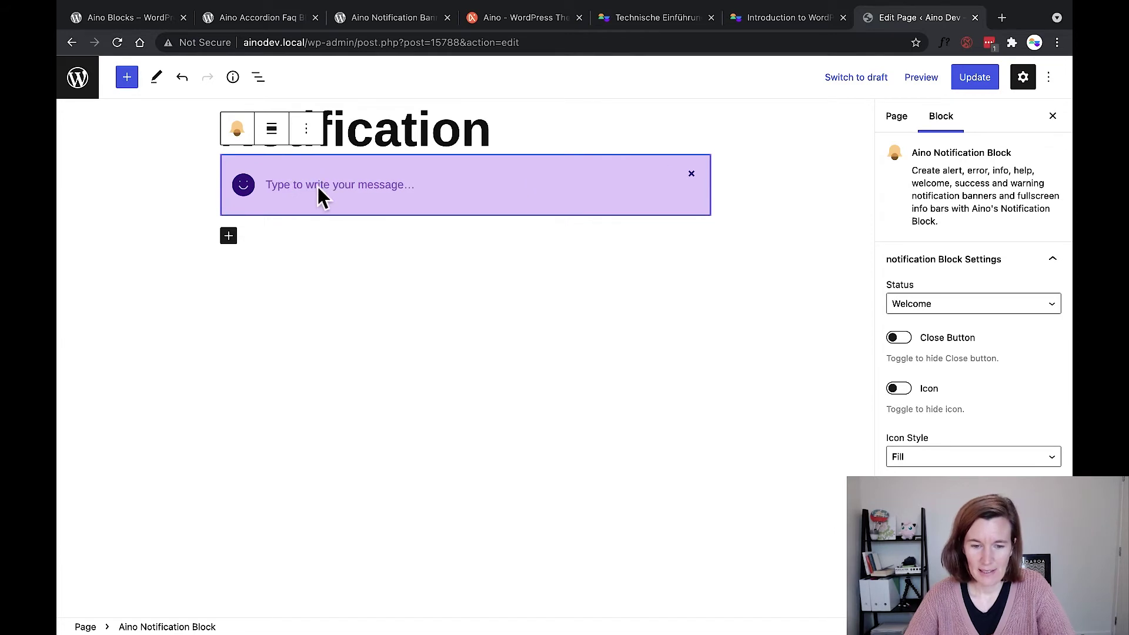
- Type the notification message 'This is a message and a link.'
click(365, 184)
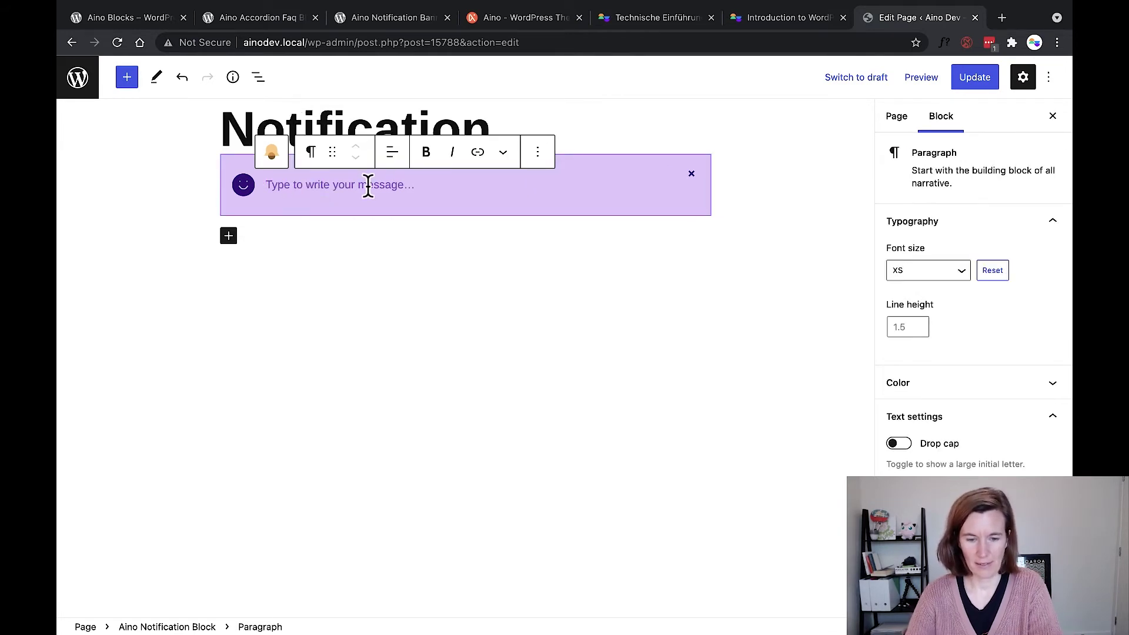
text(THis)
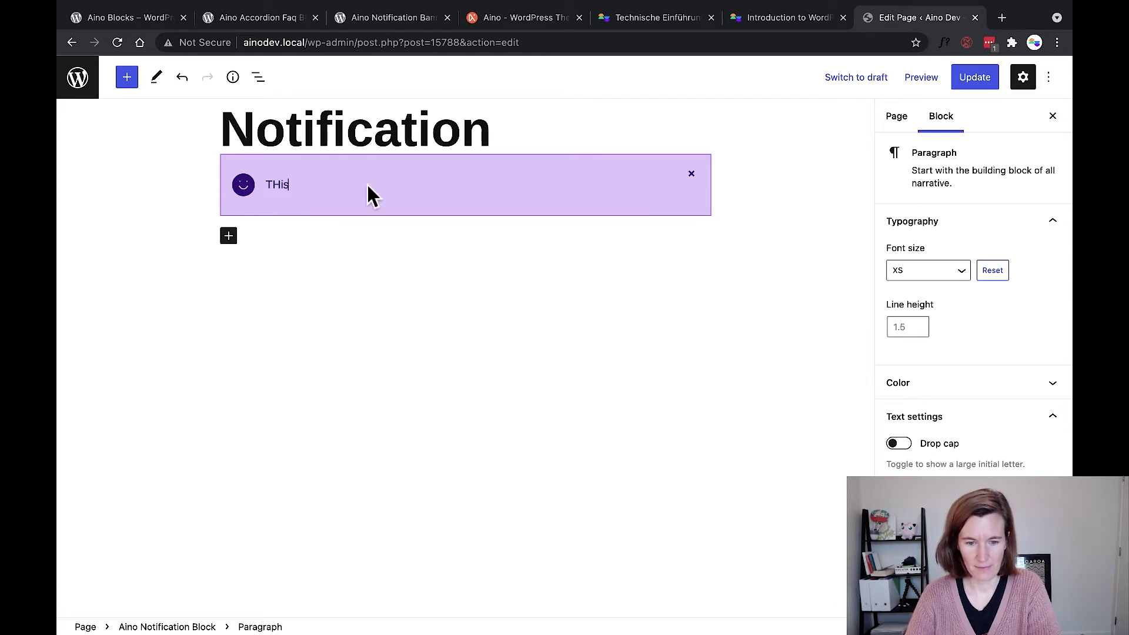
key(BackSpace)
key(BackSpace)
key(BackSpace)
text(his)
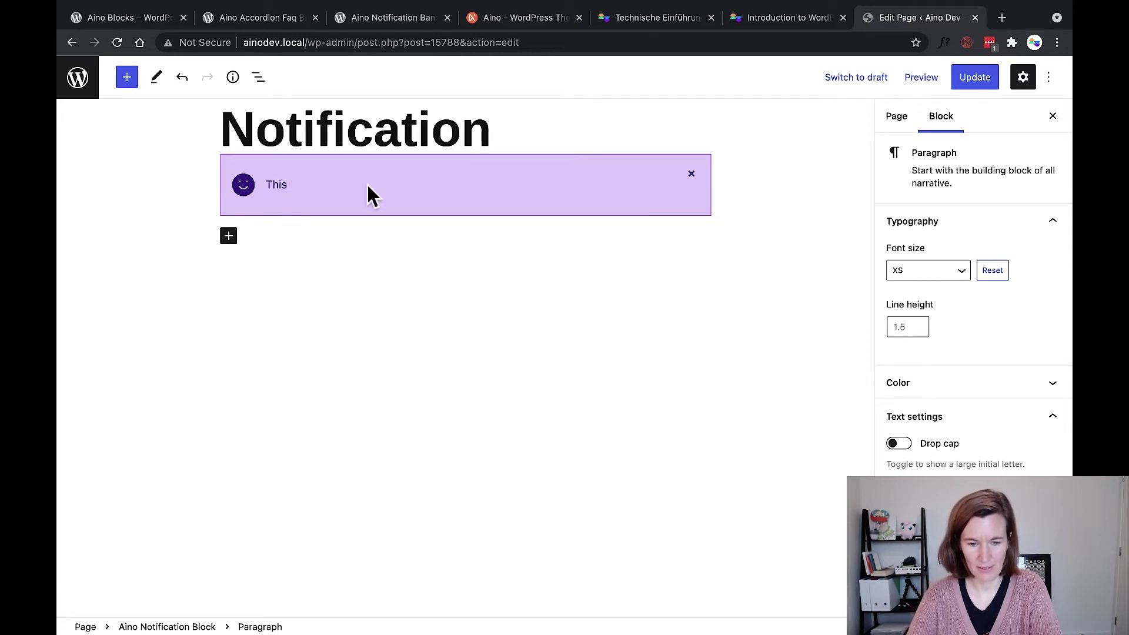
text( is a me)
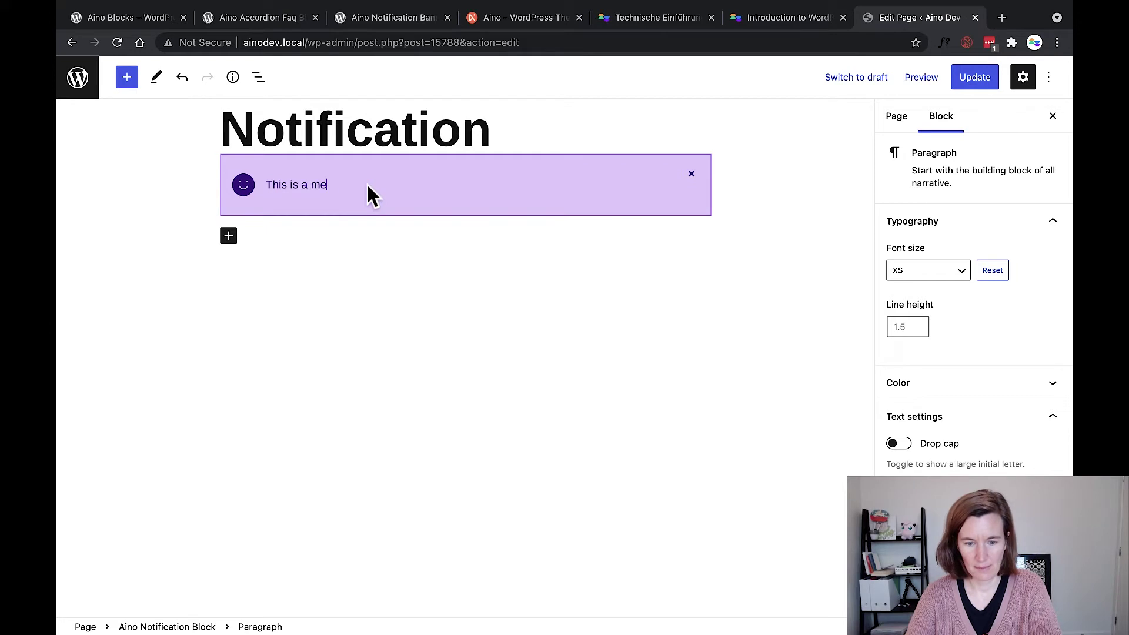
text(ssage ans)
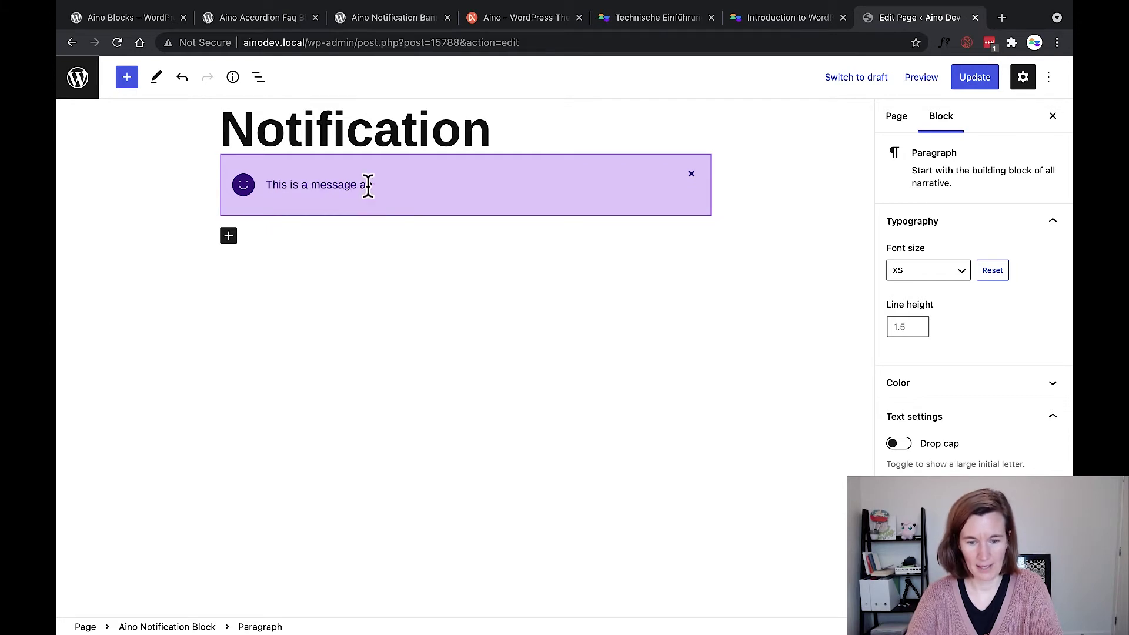
text(d i)
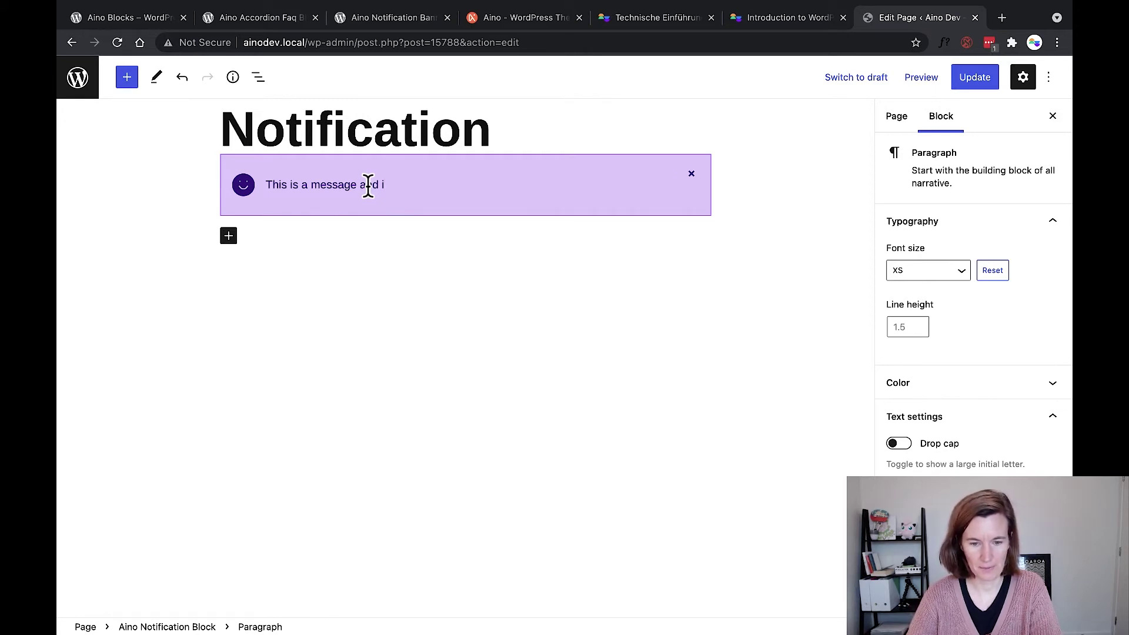
text(a link,)
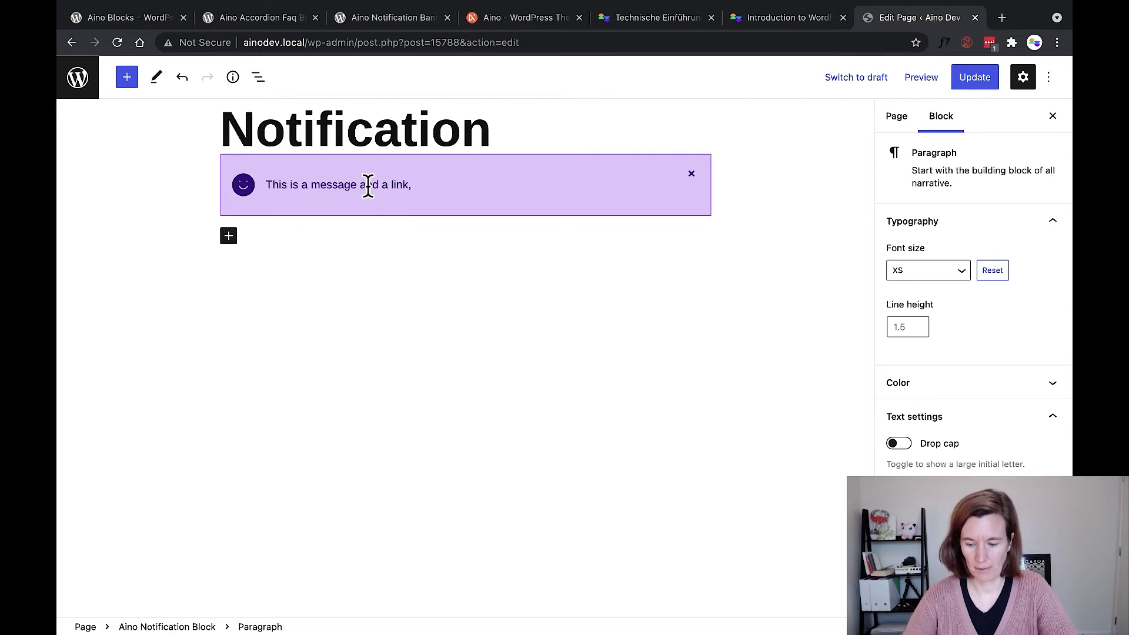
key(BackSpace)
text(.)
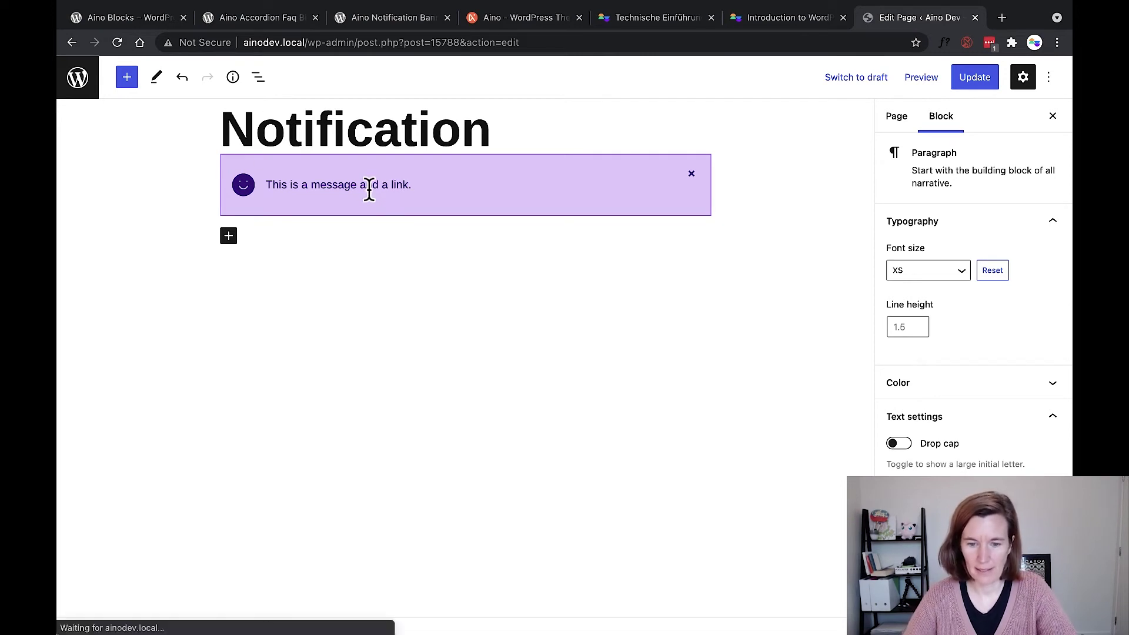
- Turn the word 'link' into a hyperlink pointing to #
double_click(400, 185)
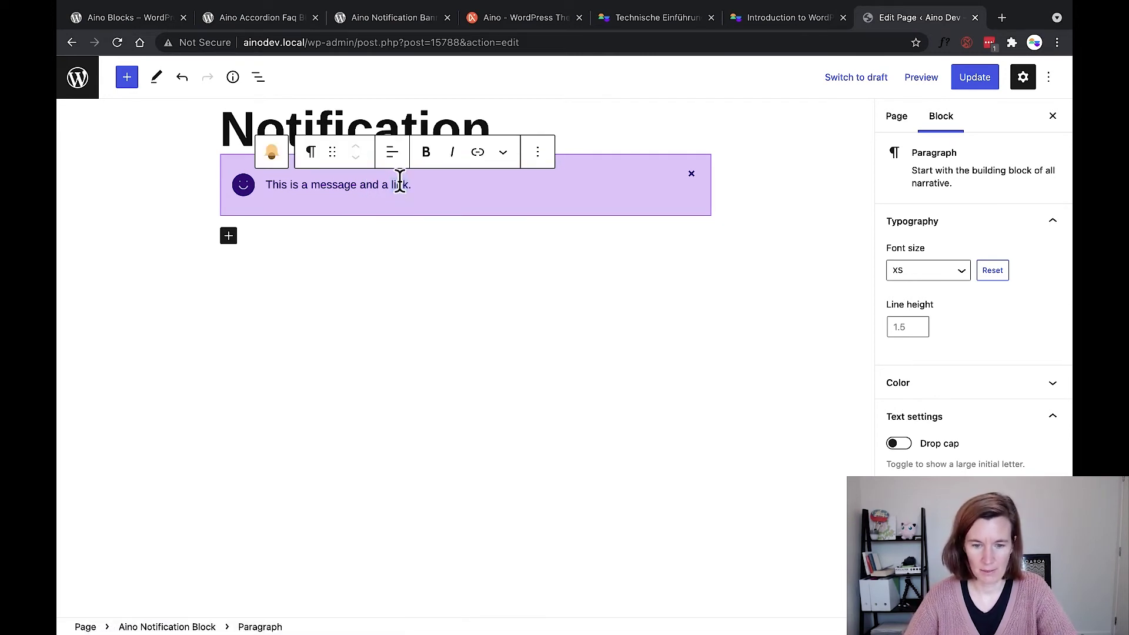
click(478, 153)
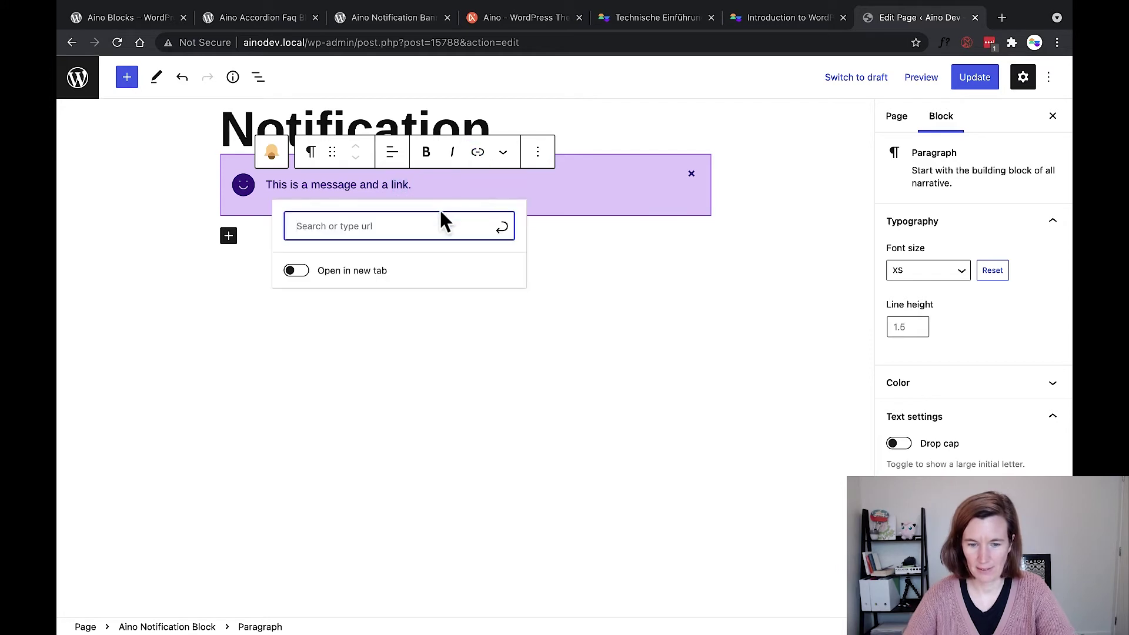
text(#)
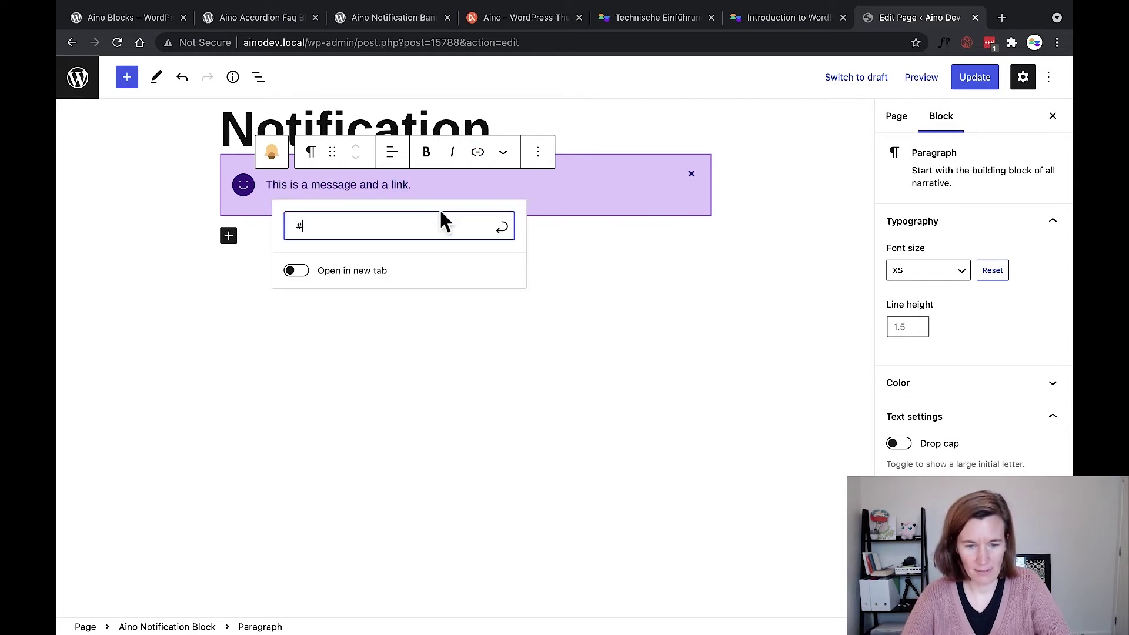
key(Return)
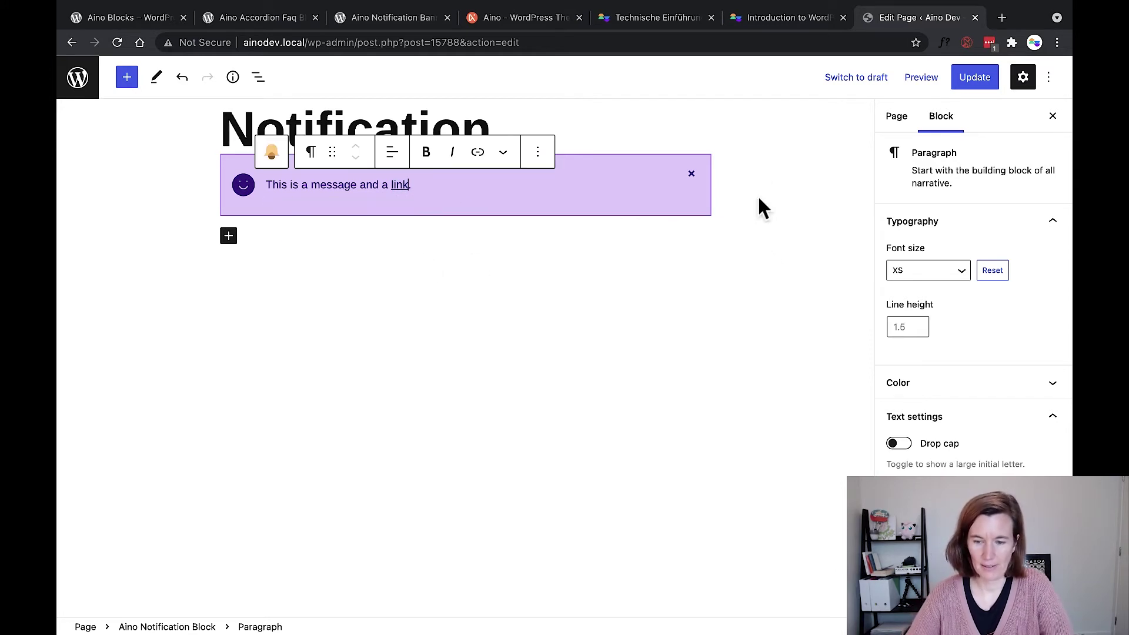
- Select the whole notification block and review its sidebar settings
click(679, 167)
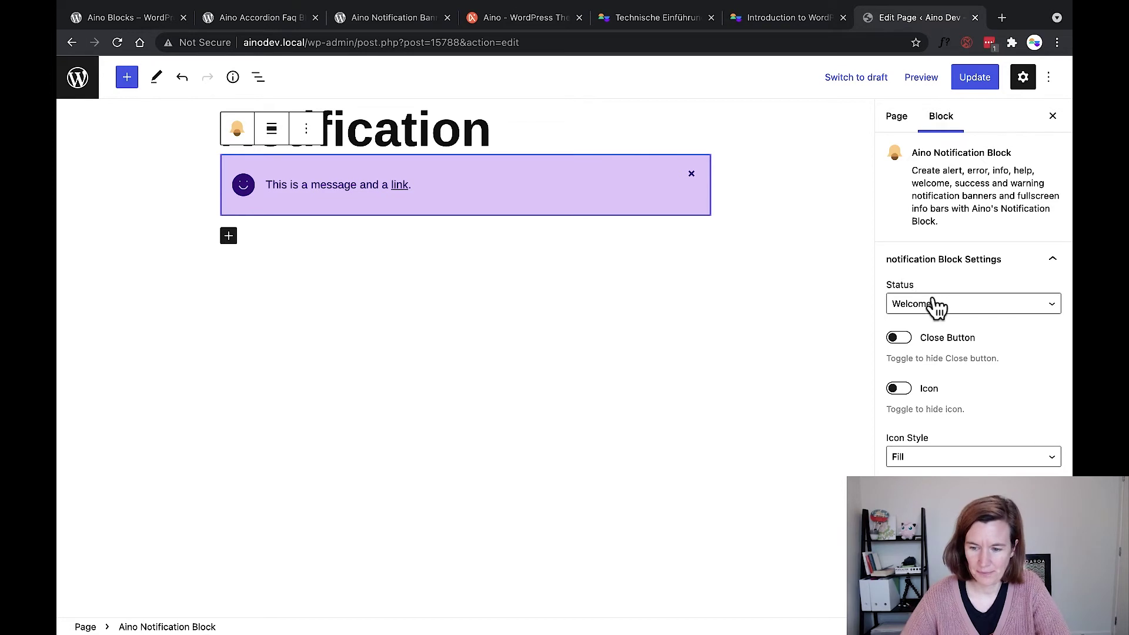
scroll(934, 306, down, 1)
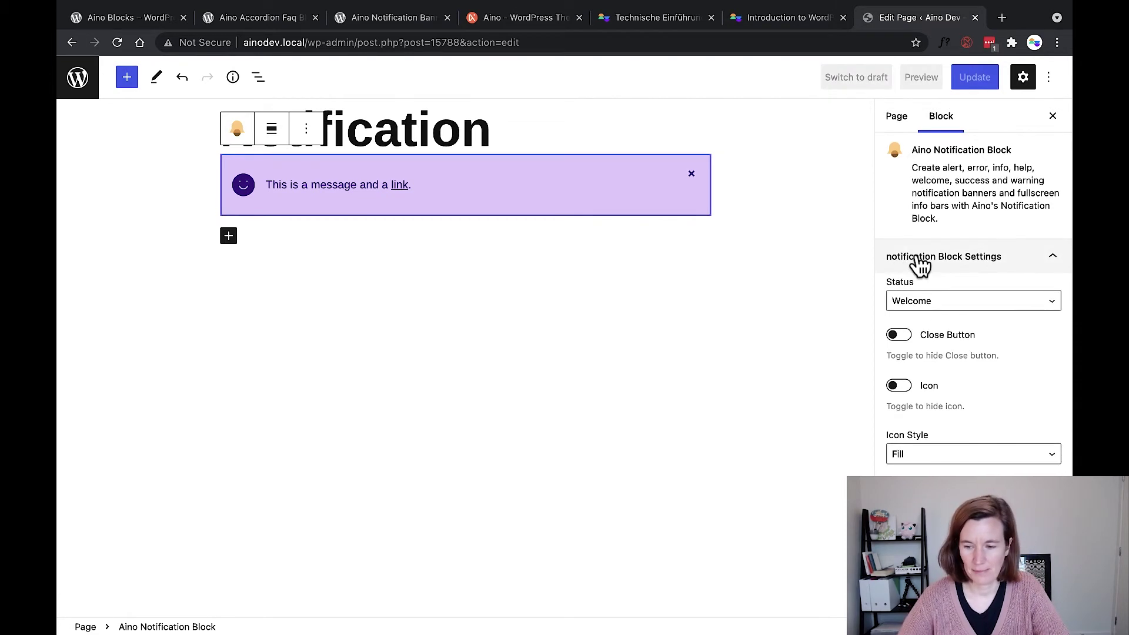
scroll(928, 318, up, 1)
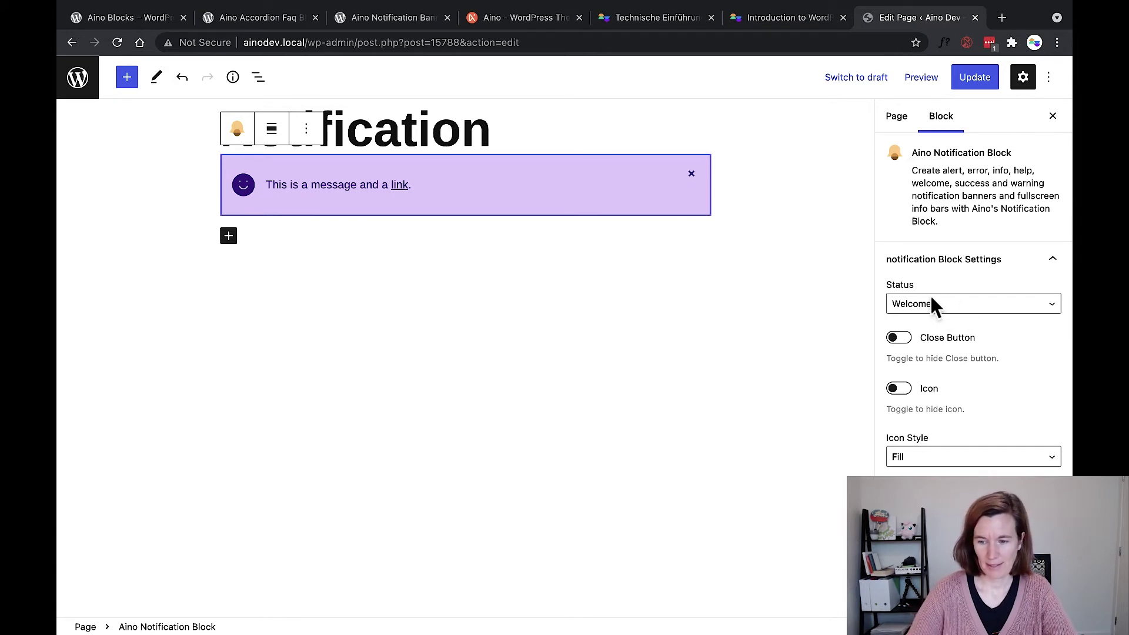
- Try the Info, Help and Success statuses on the notification
click(932, 306)
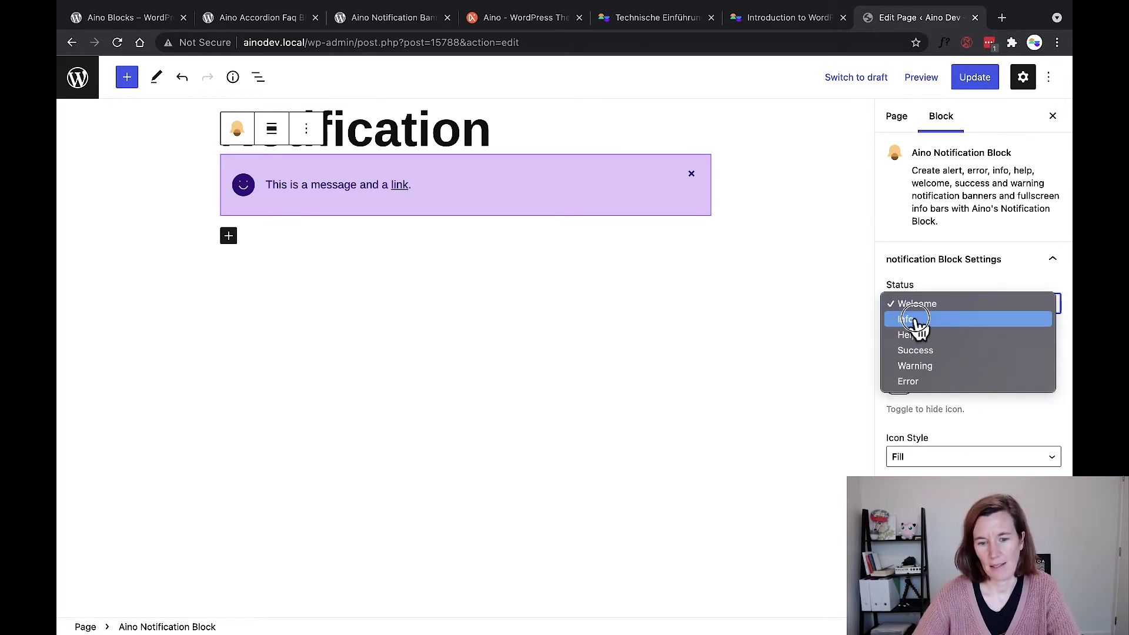
click(916, 320)
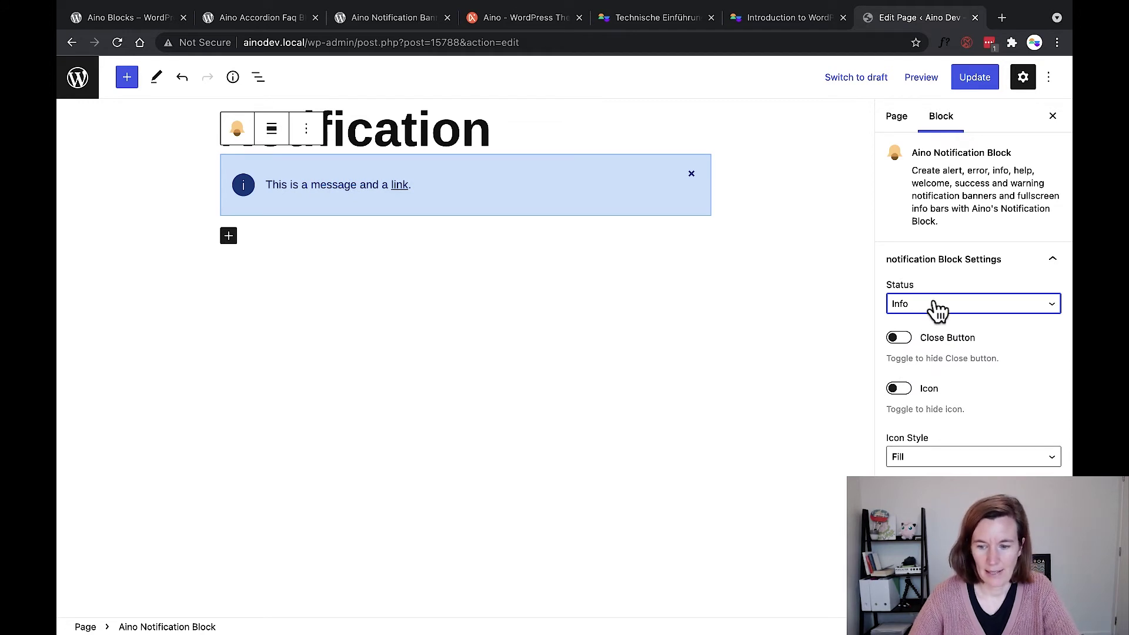
click(924, 307)
click(925, 321)
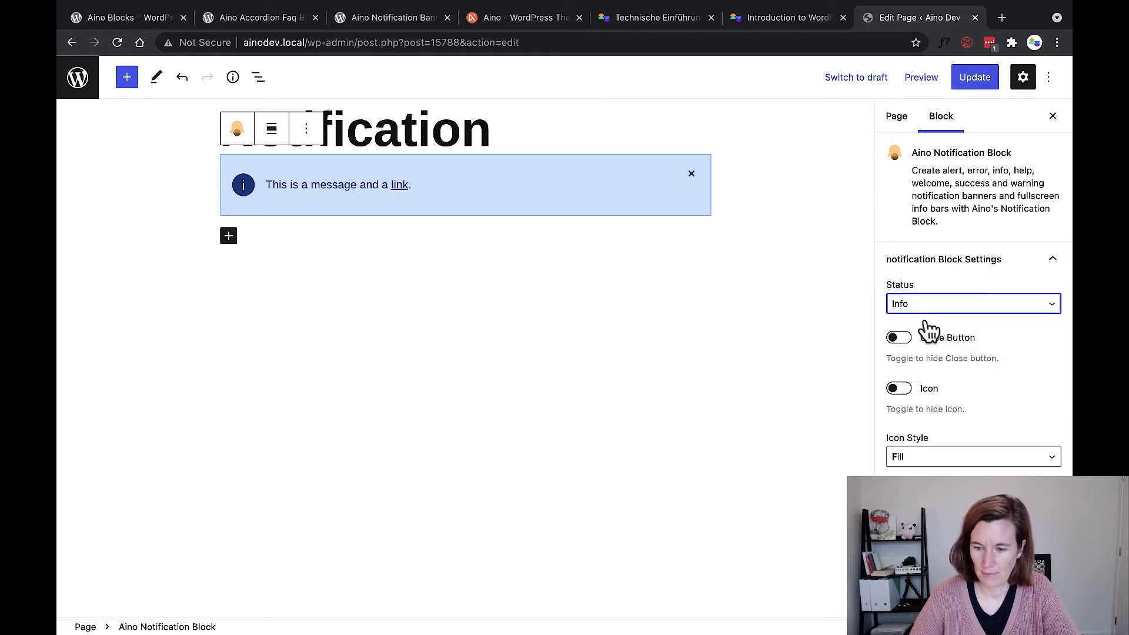
click(929, 308)
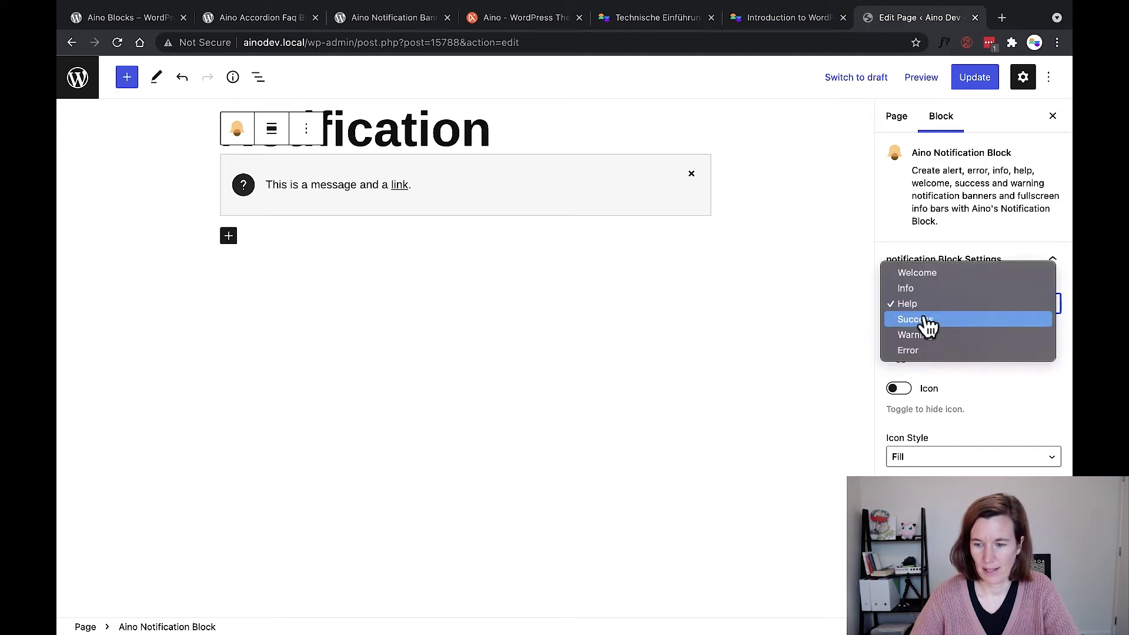
click(927, 319)
- Try the Warning and Error statuses, then set the notification status to Success
click(927, 307)
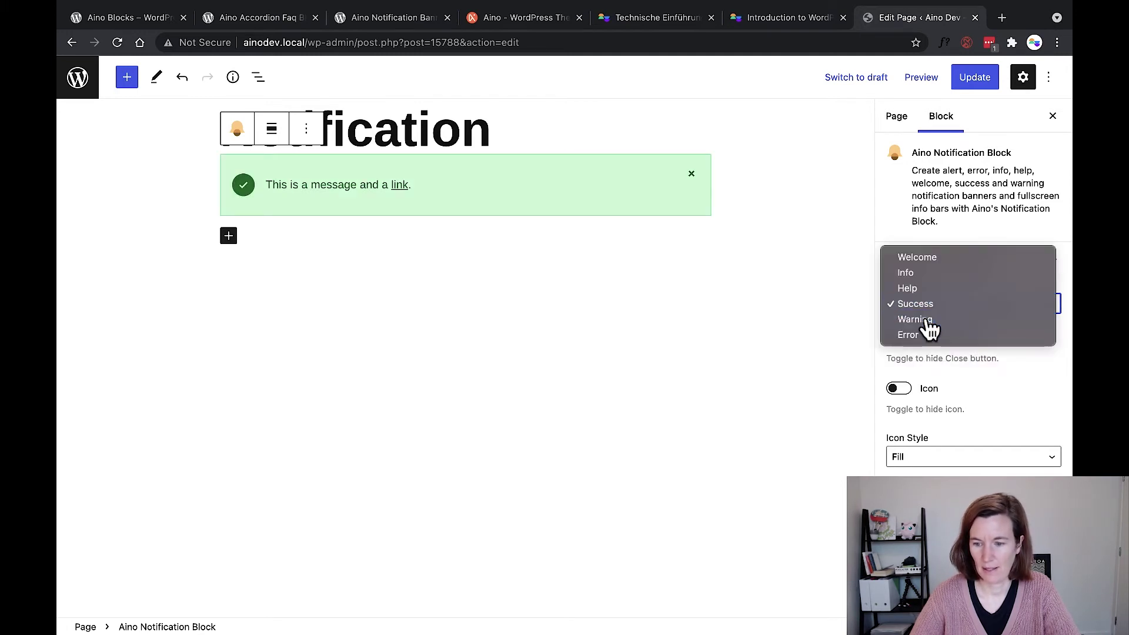
click(927, 319)
click(928, 309)
click(909, 320)
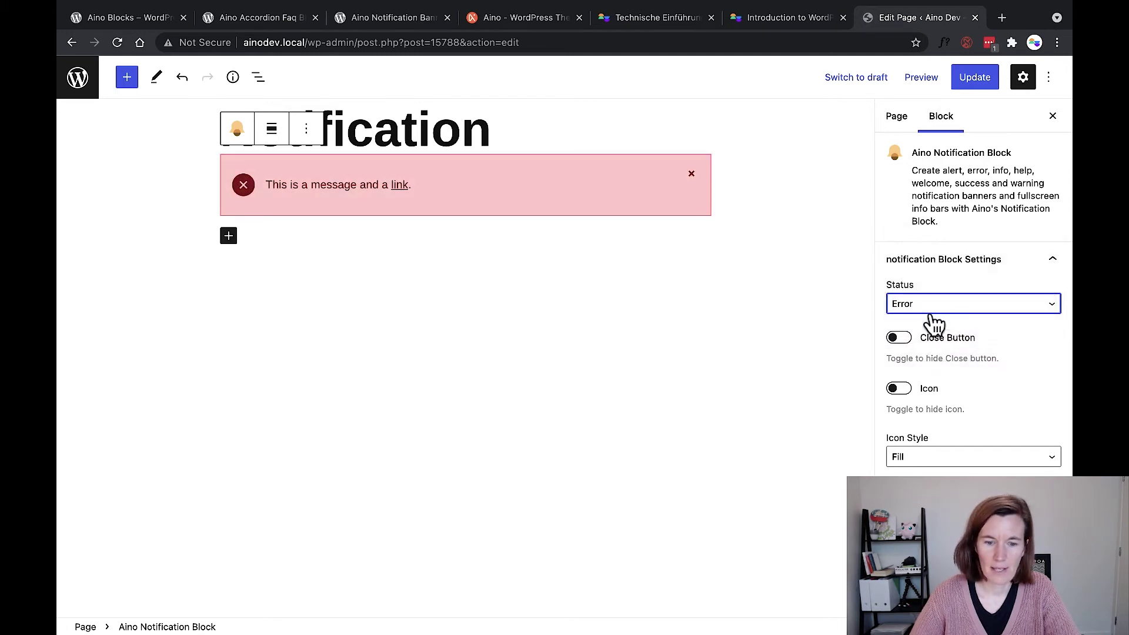
click(950, 307)
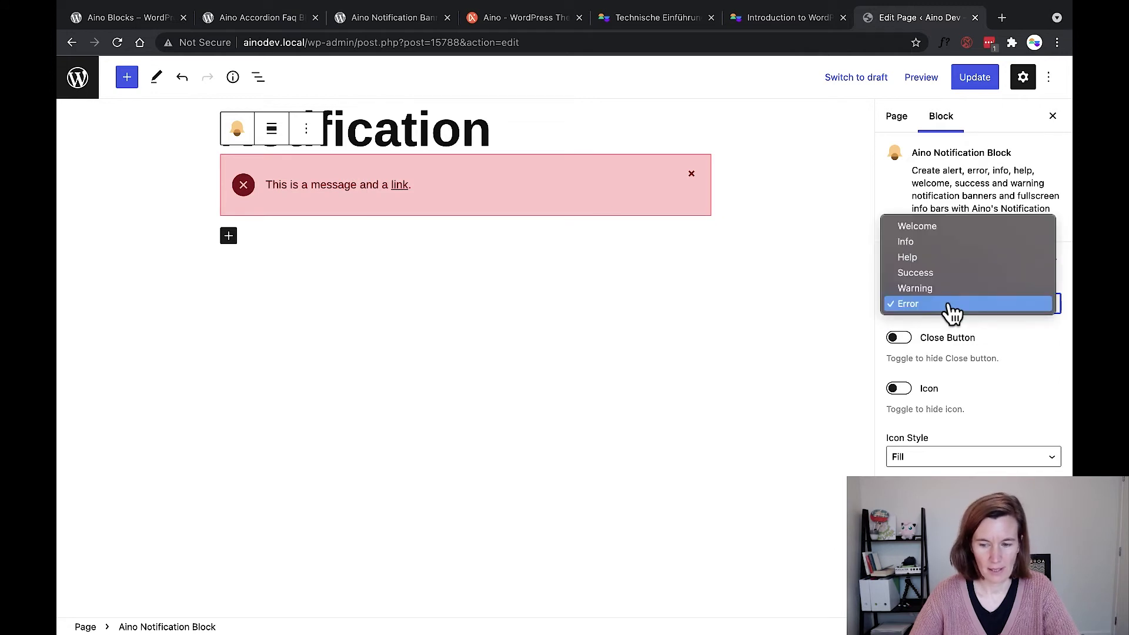
click(941, 274)
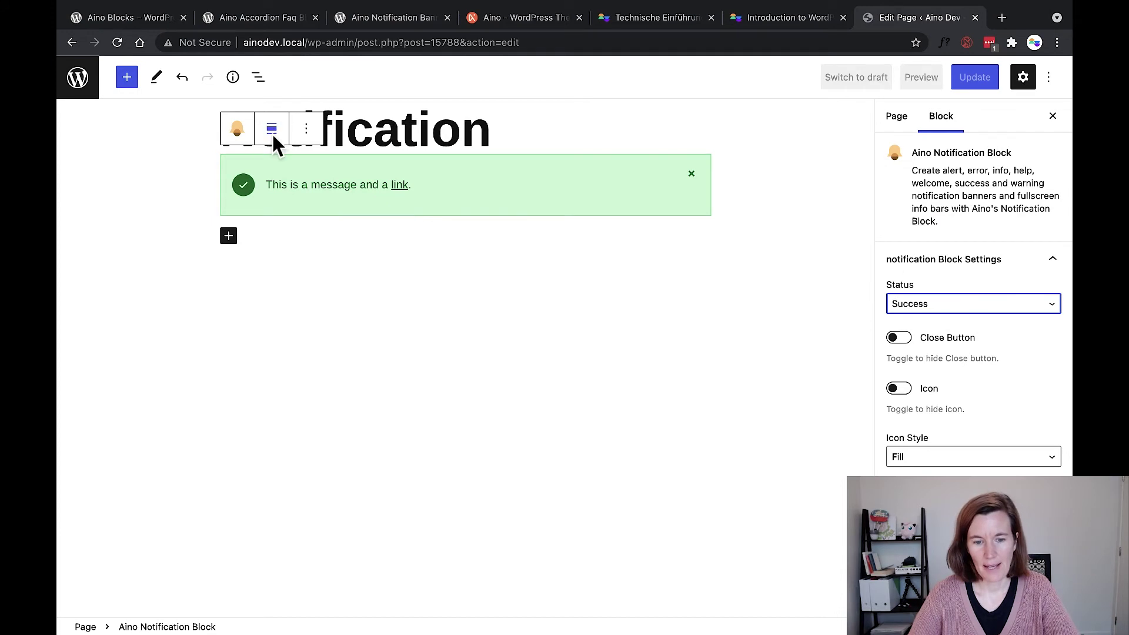
- Align the notification to full width and update the page
click(272, 130)
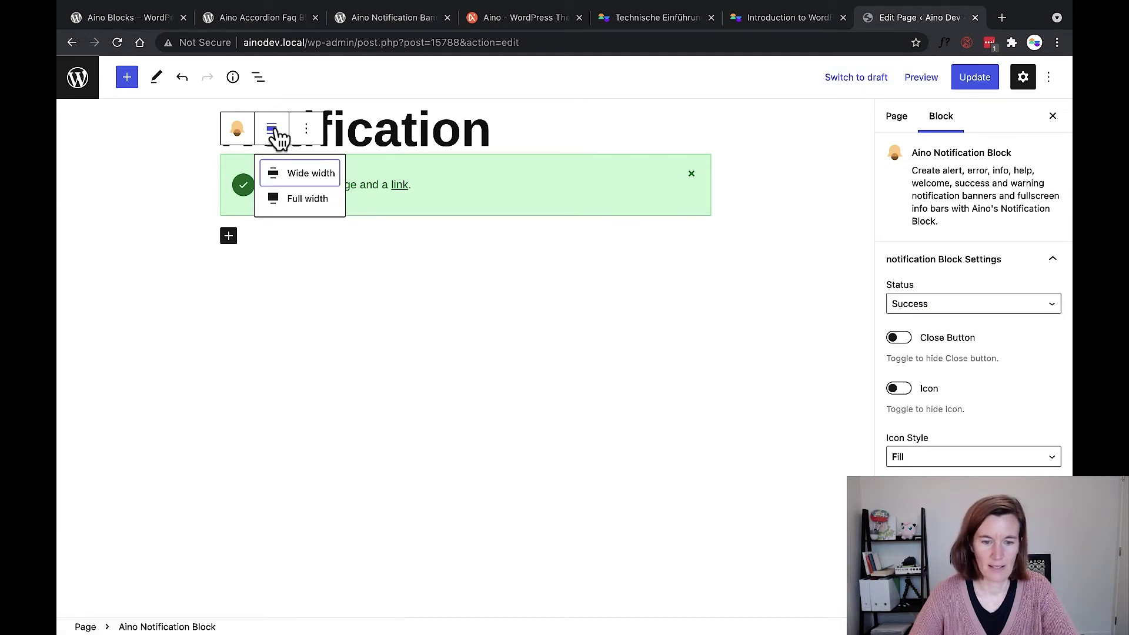
click(283, 193)
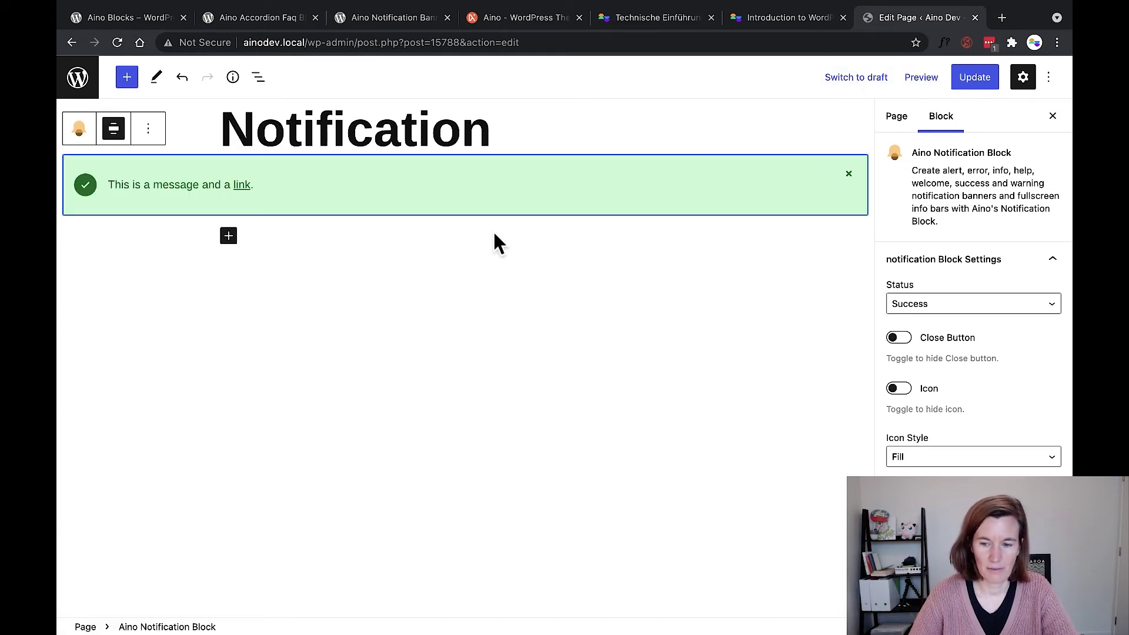
click(981, 78)
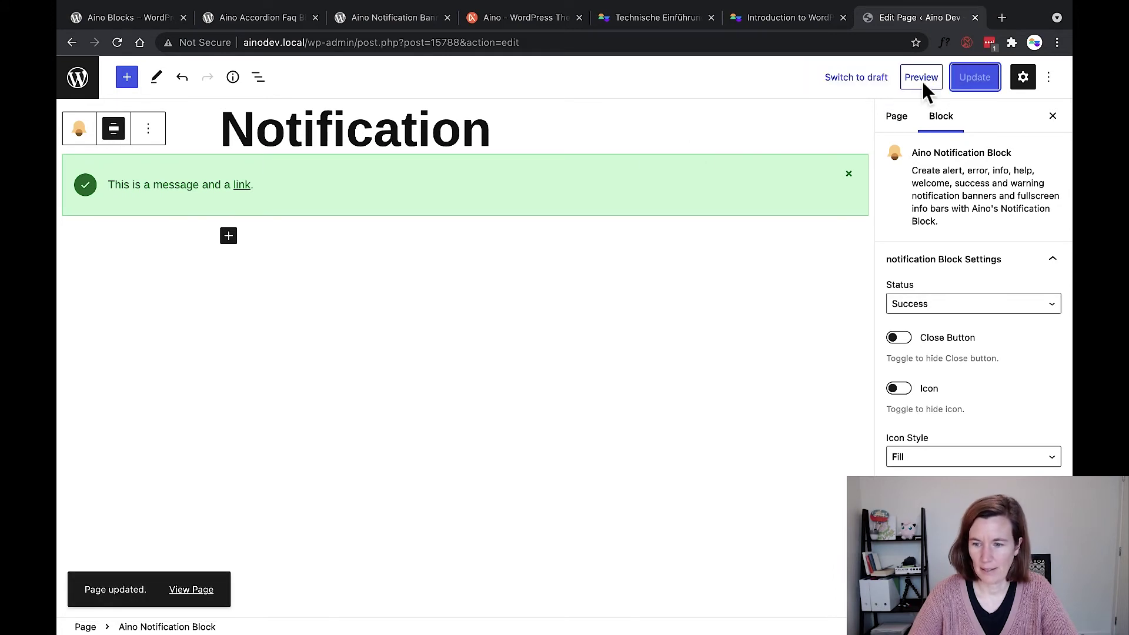
click(923, 83)
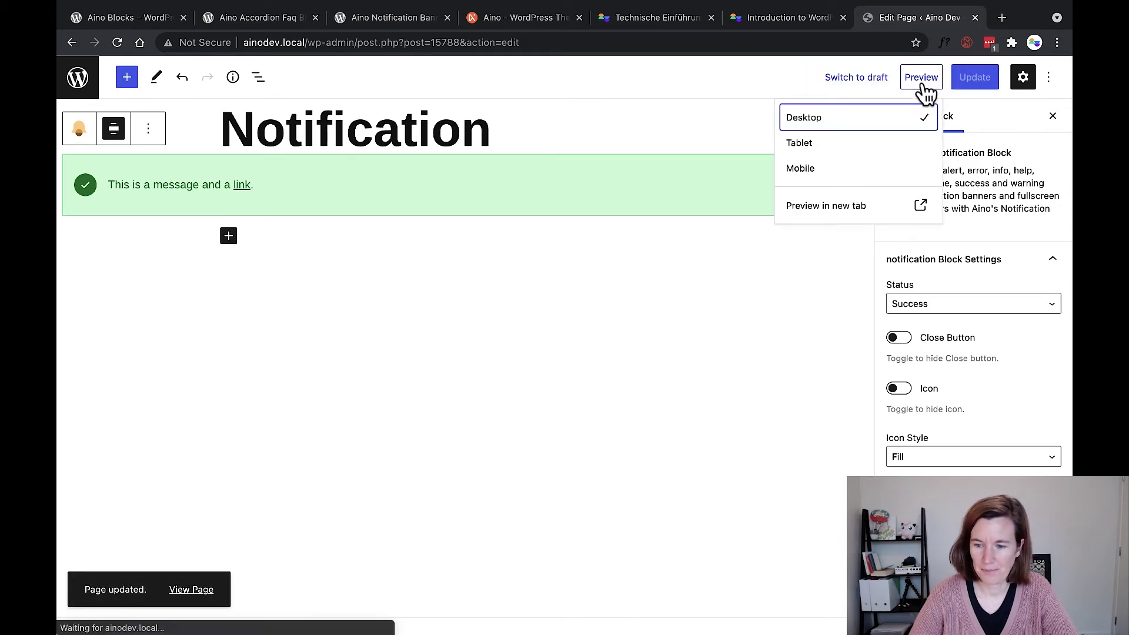
- Preview the Notification page in a new tab at its plain URL, then return to the editor
click(871, 207)
mouse_move(808, 32)
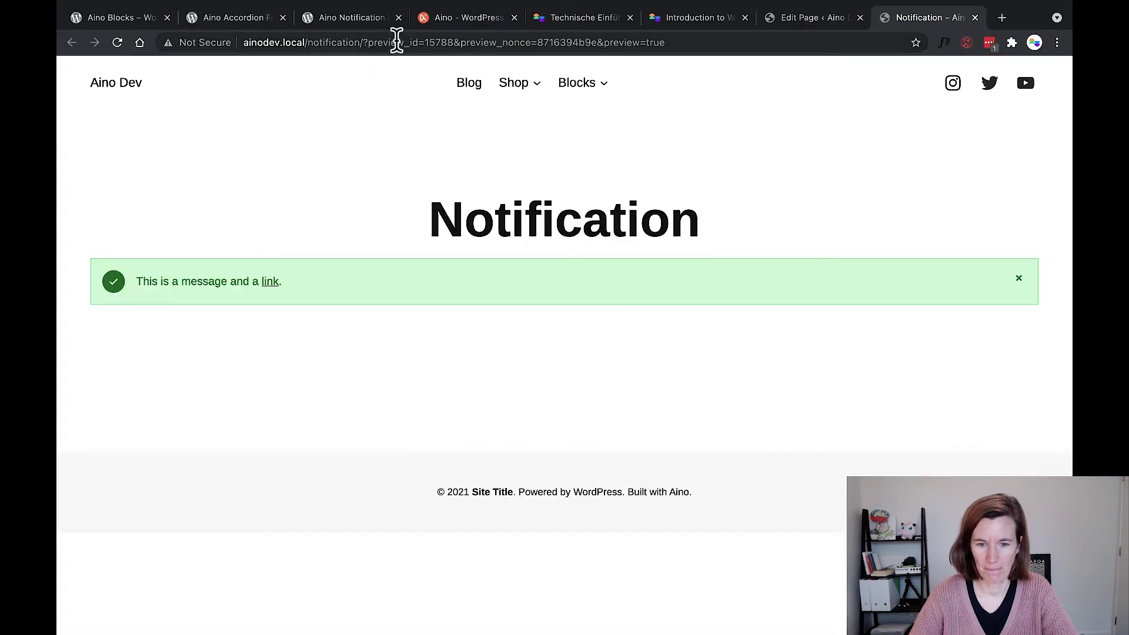
drag(361, 42, 819, 42)
key(BackSpace)
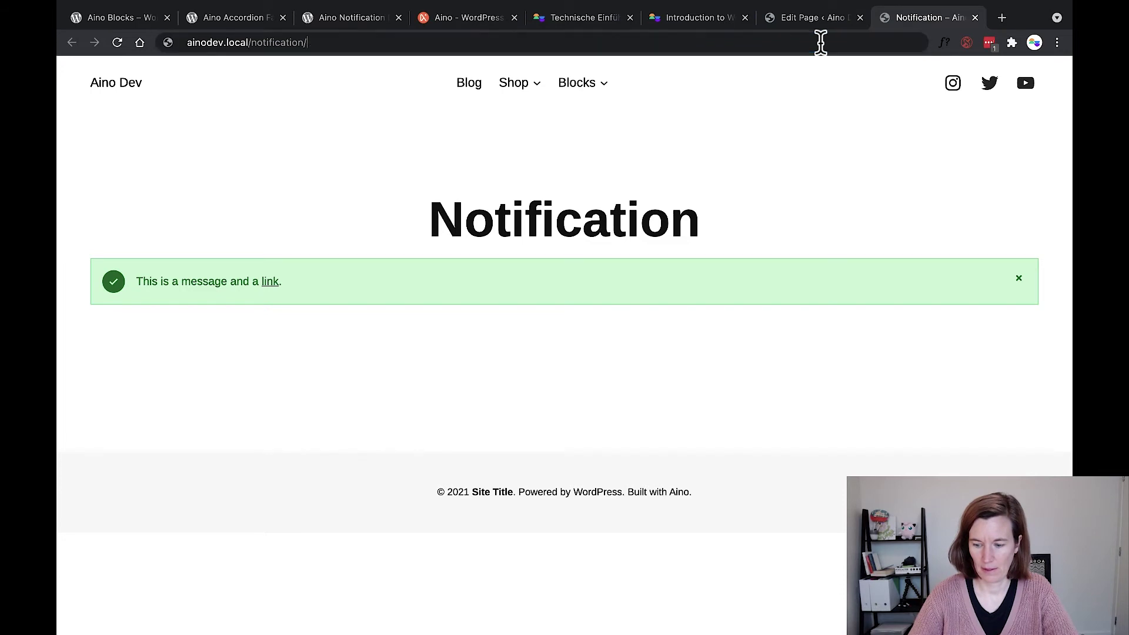
key(Return)
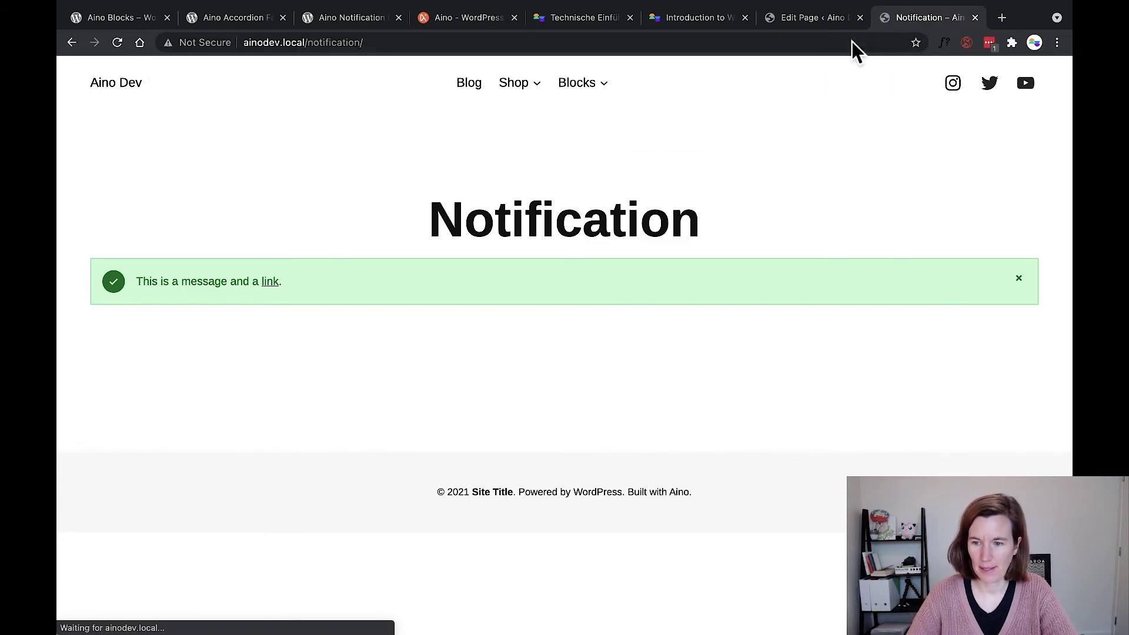
click(826, 17)
- Duplicate the notification block, keeping the copy at full width
click(421, 156)
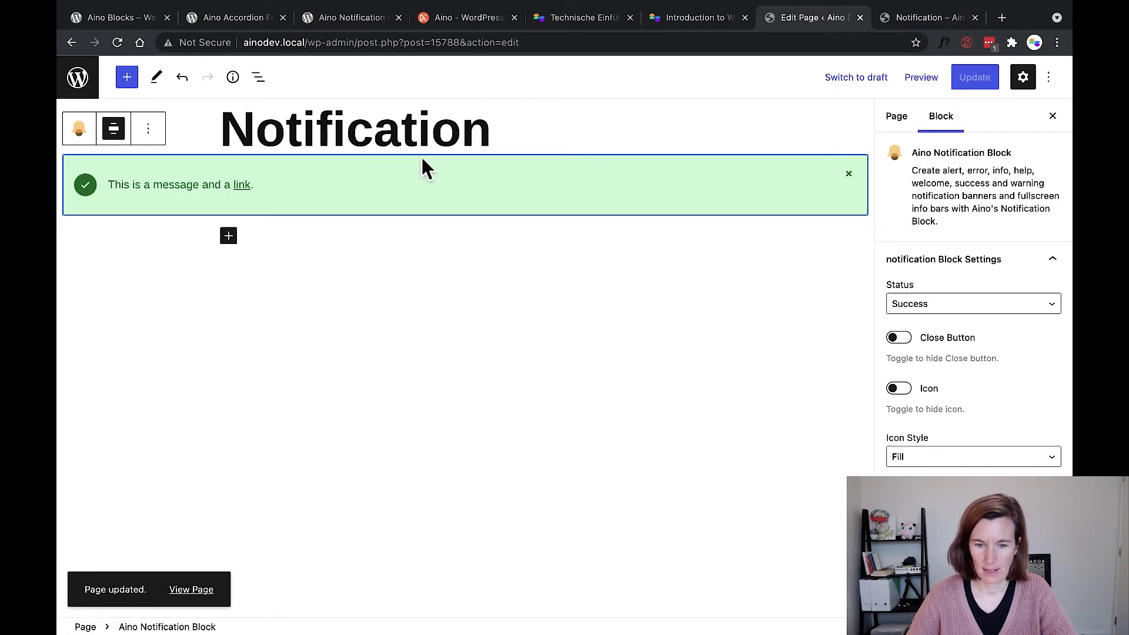
click(148, 128)
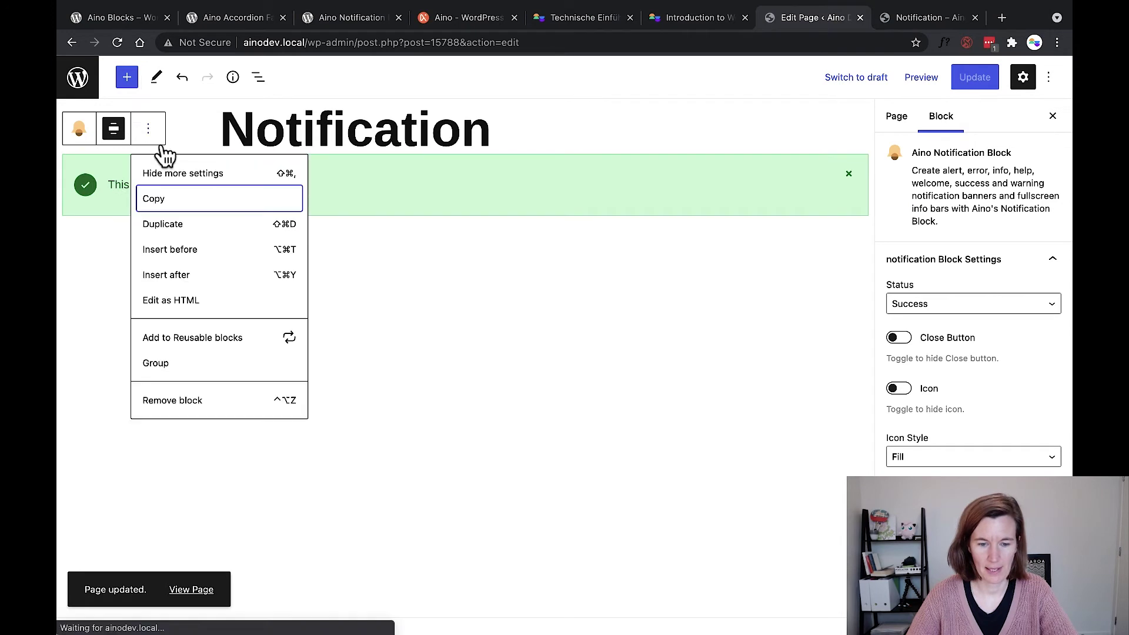
click(177, 224)
click(161, 197)
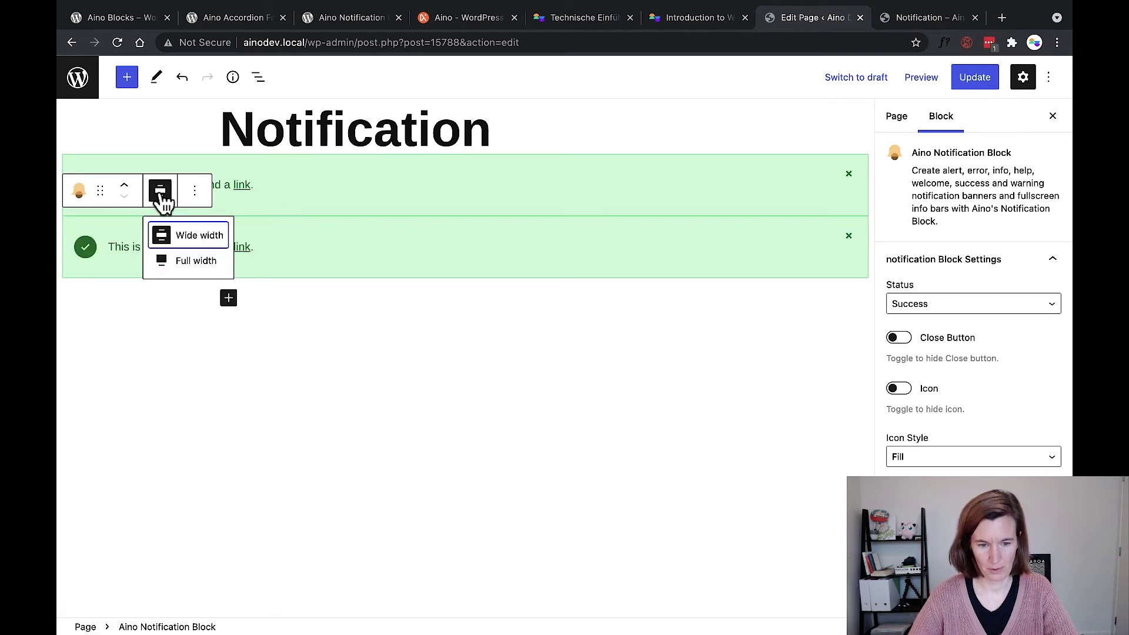
click(177, 261)
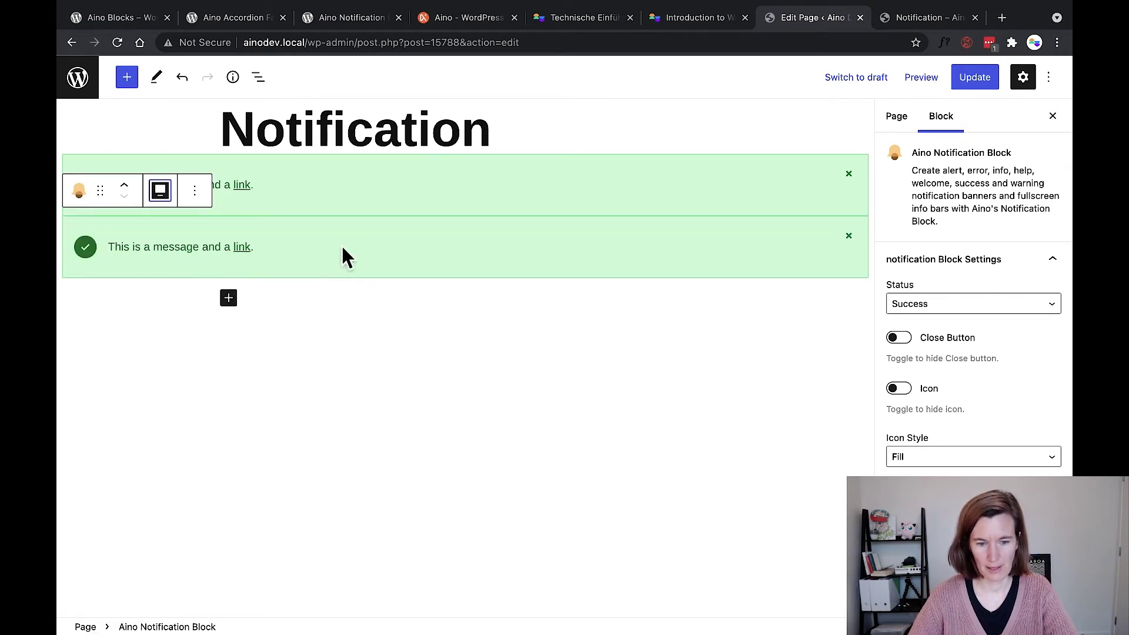
- Add a third notification copy and set the middle one to Wide width
click(491, 179)
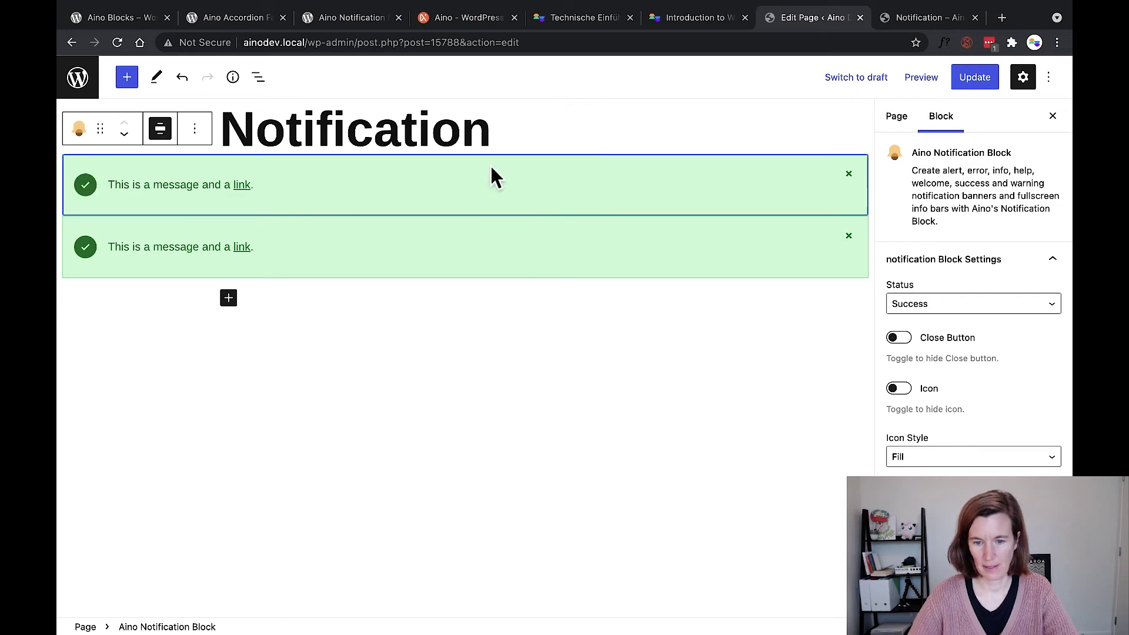
click(194, 130)
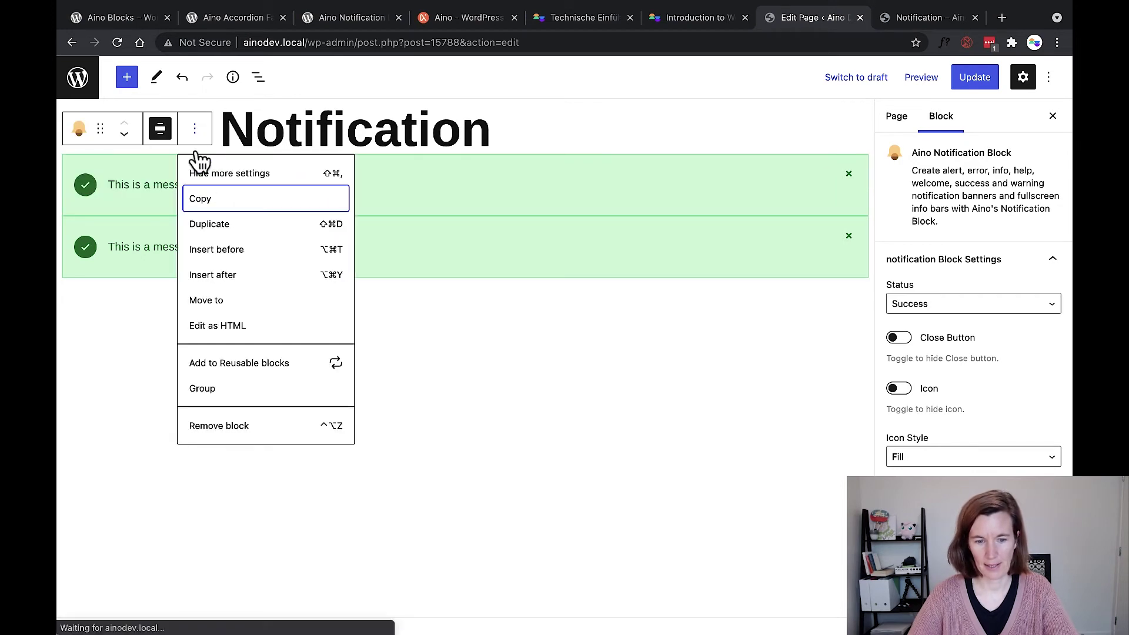
click(223, 228)
click(169, 200)
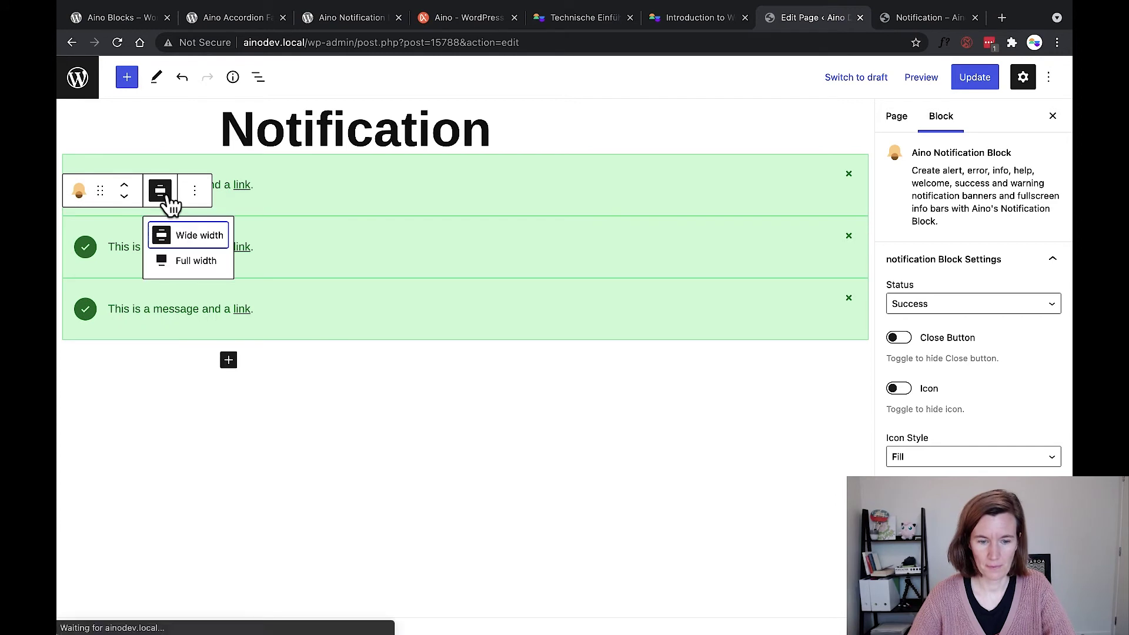
click(189, 239)
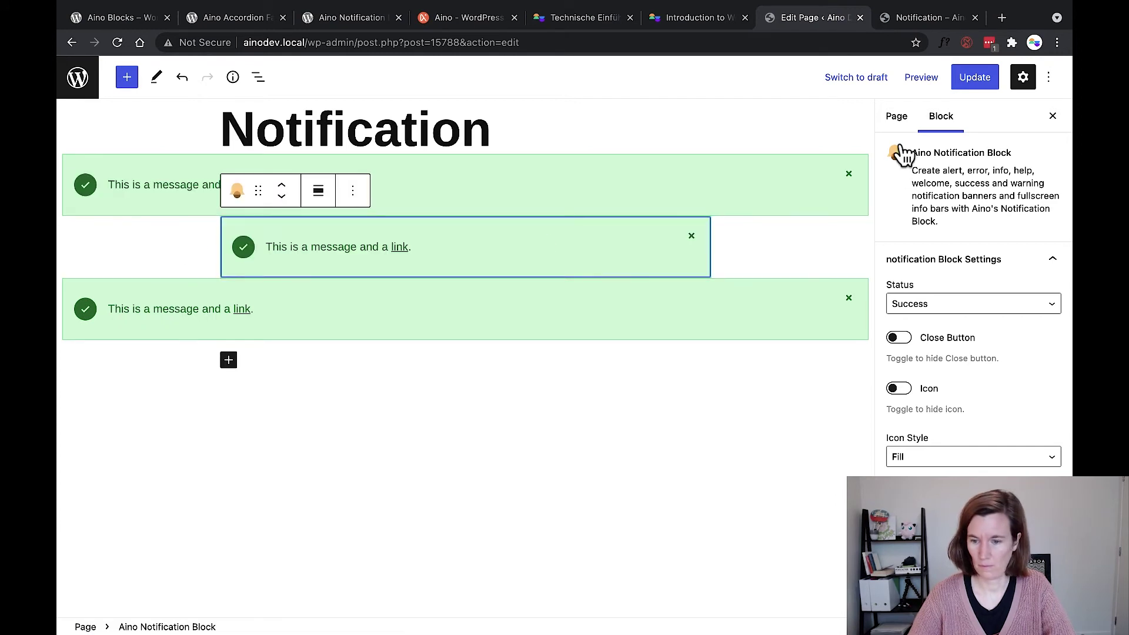
- Update the page and reload the front-end Notification page
click(967, 80)
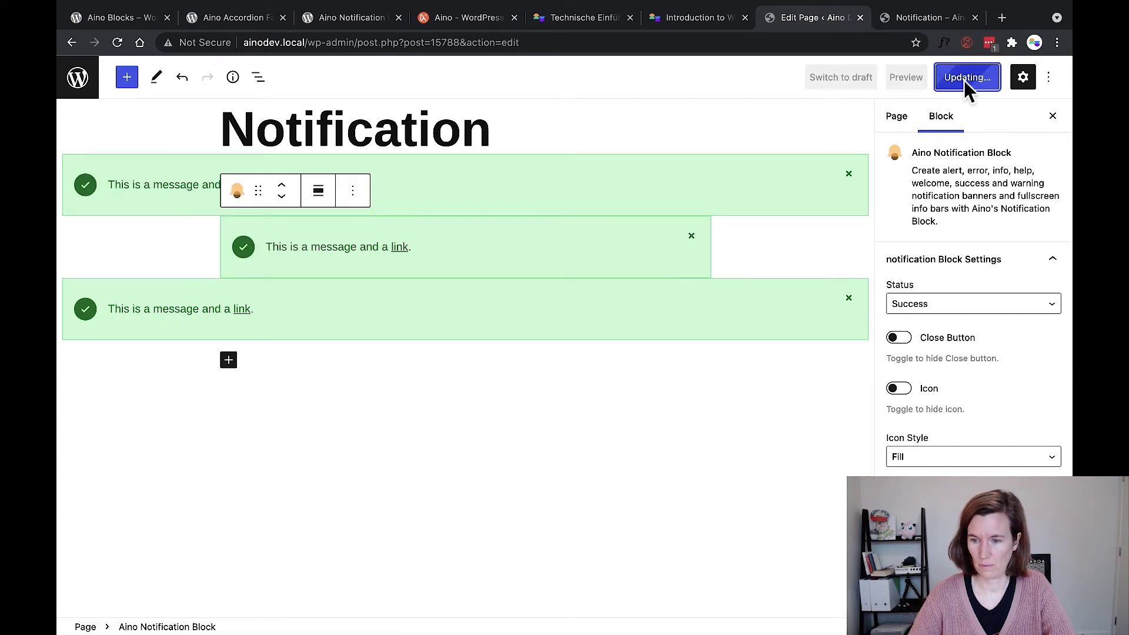
click(925, 18)
click(118, 43)
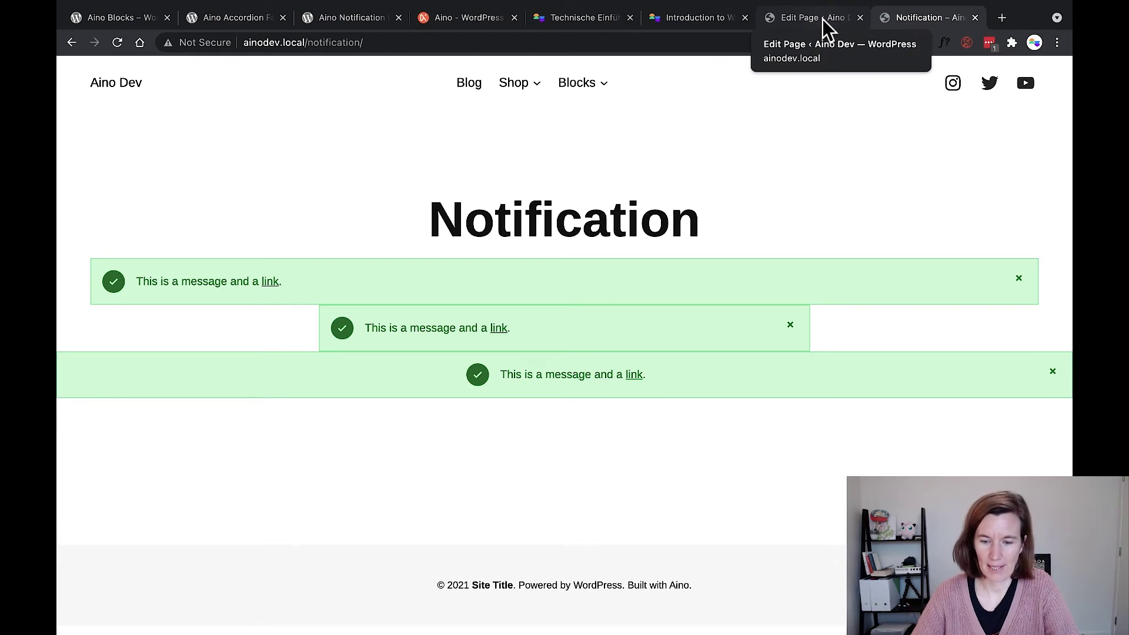
- Delete the bottom and middle notification copies, leaving only the original banner
click(822, 19)
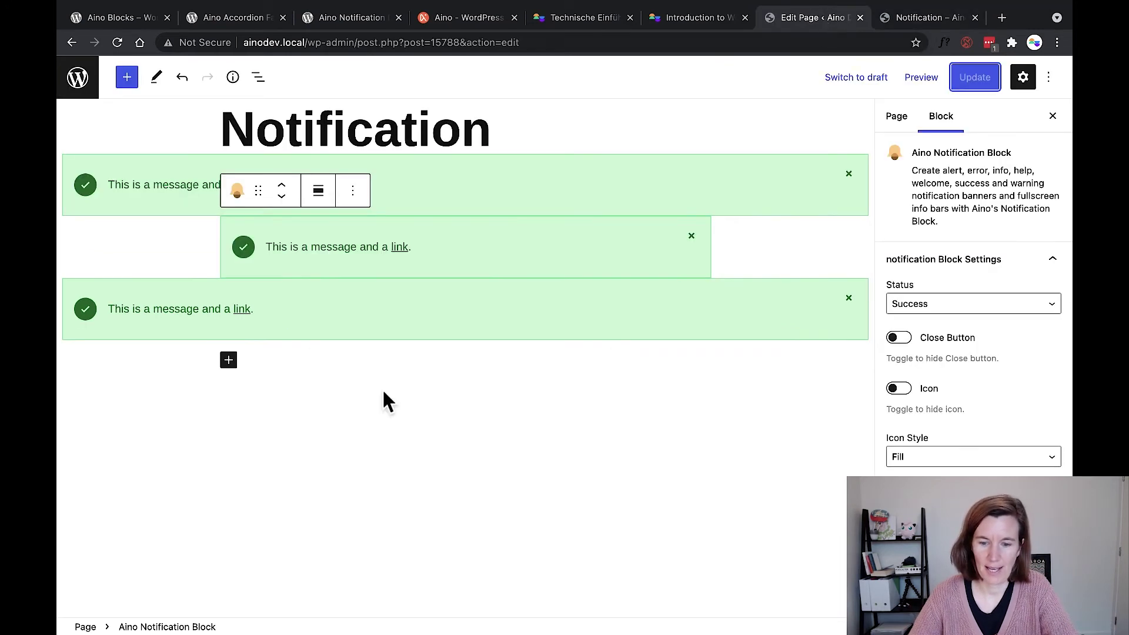
click(732, 285)
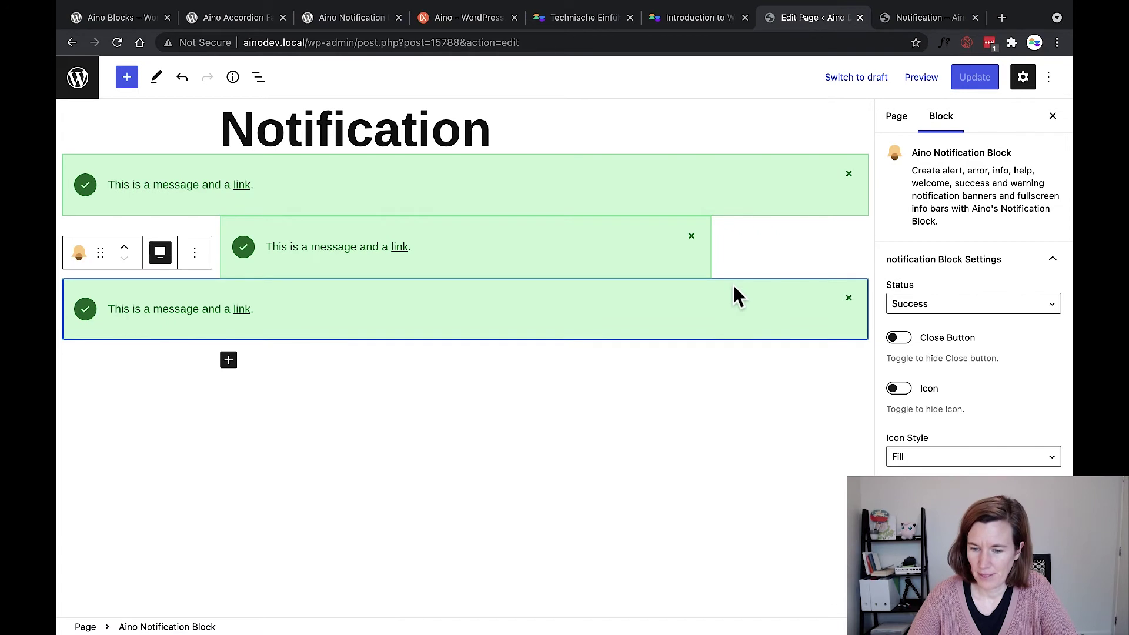
key(BackSpace)
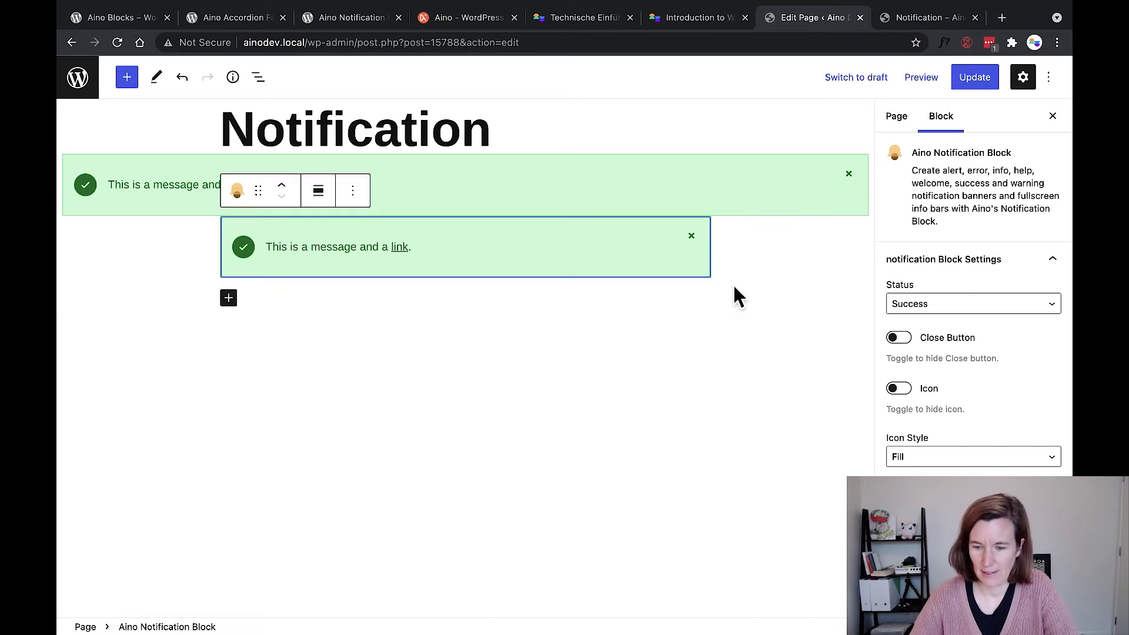
click(767, 179)
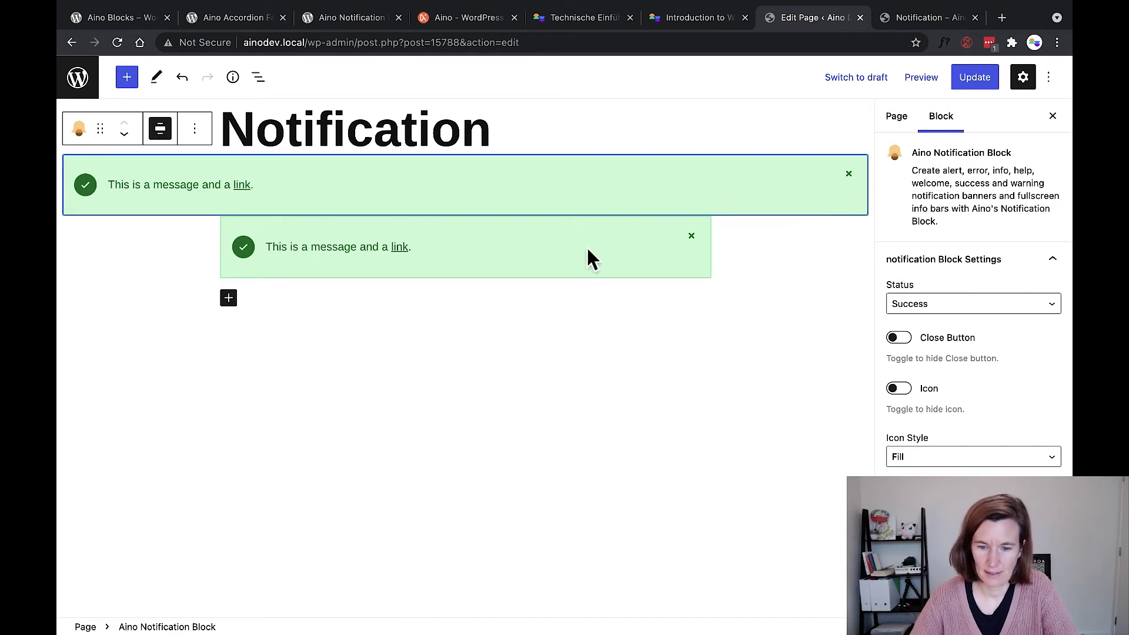
click(594, 223)
key(BackSpace)
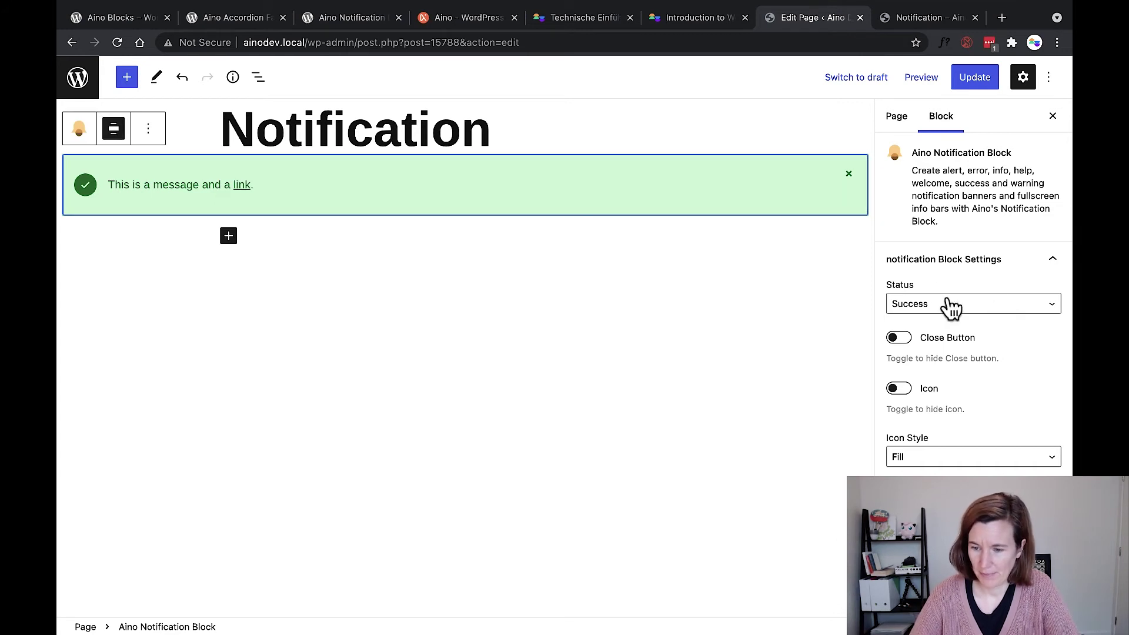
- Set the notification status to Info and leave the close button hidden
click(911, 312)
click(907, 281)
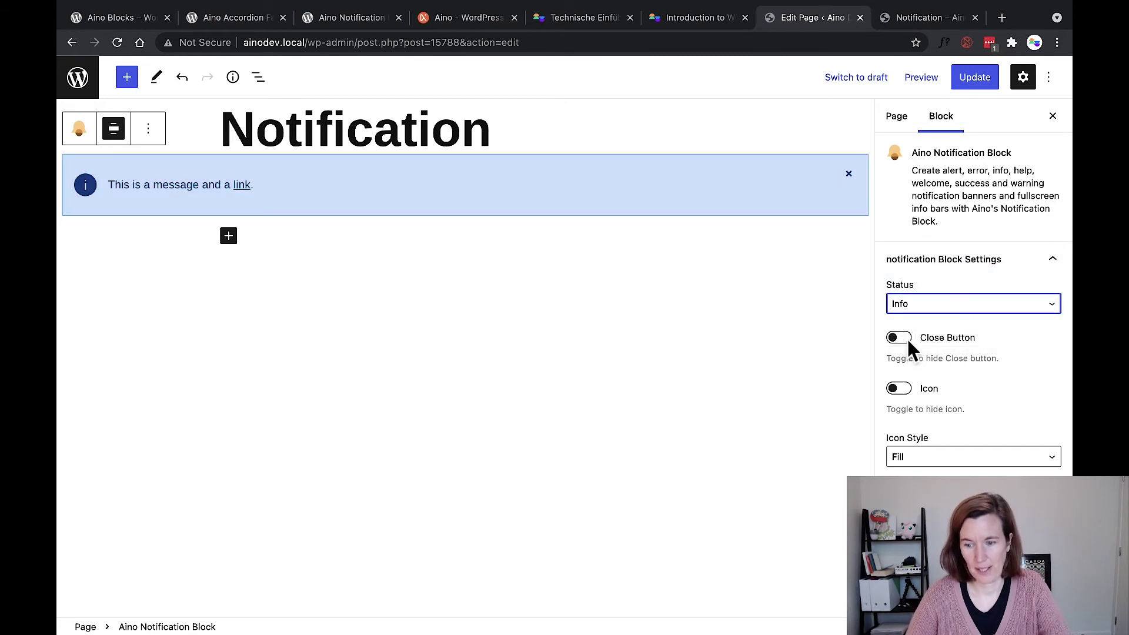
click(900, 338)
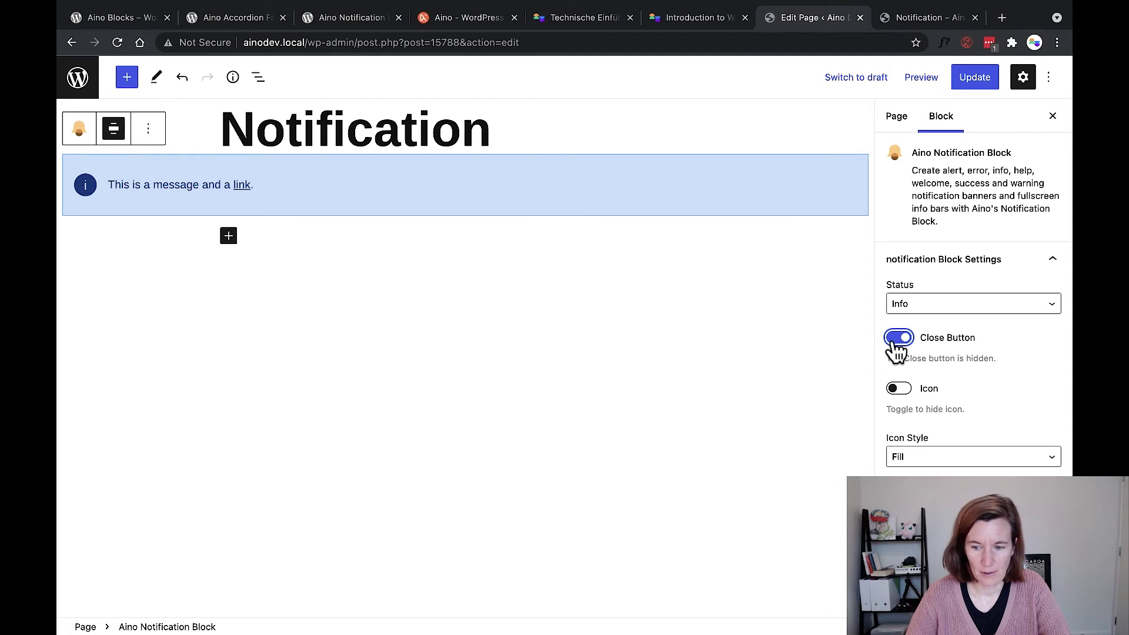
click(905, 339)
click(898, 341)
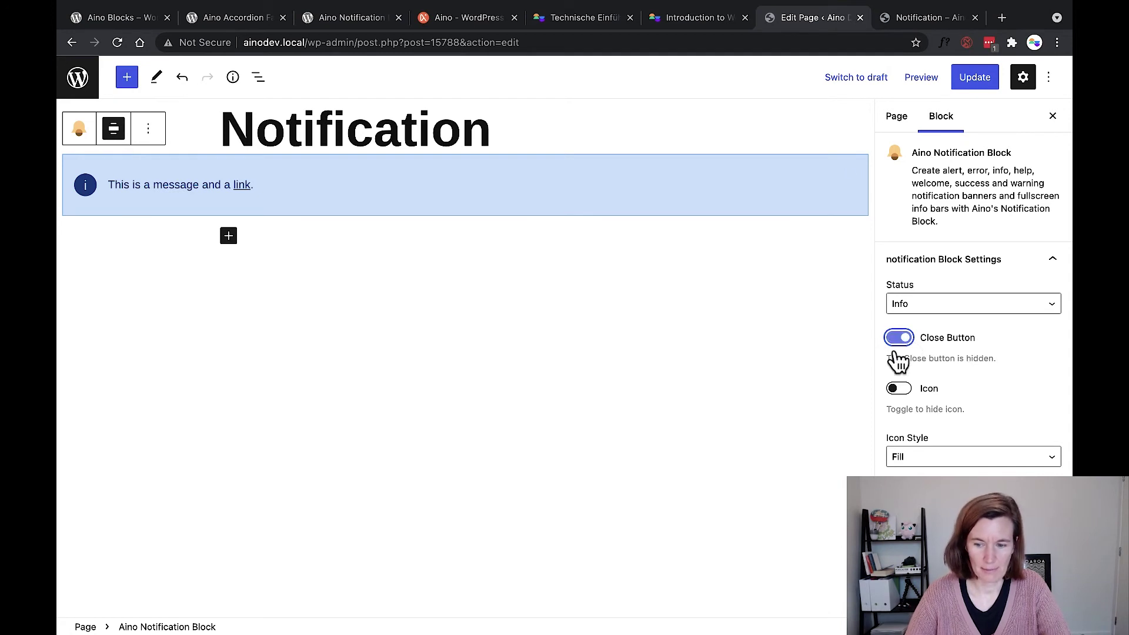
- Keep the info icon visible in the notification after comparing it hidden
click(908, 390)
click(908, 398)
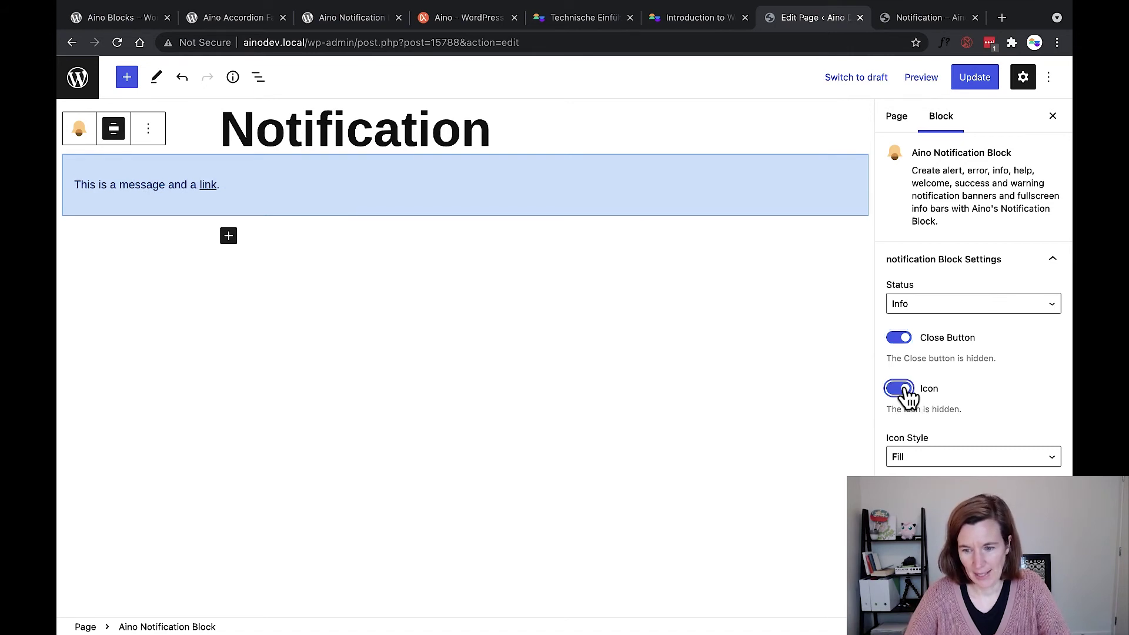
click(905, 391)
click(904, 390)
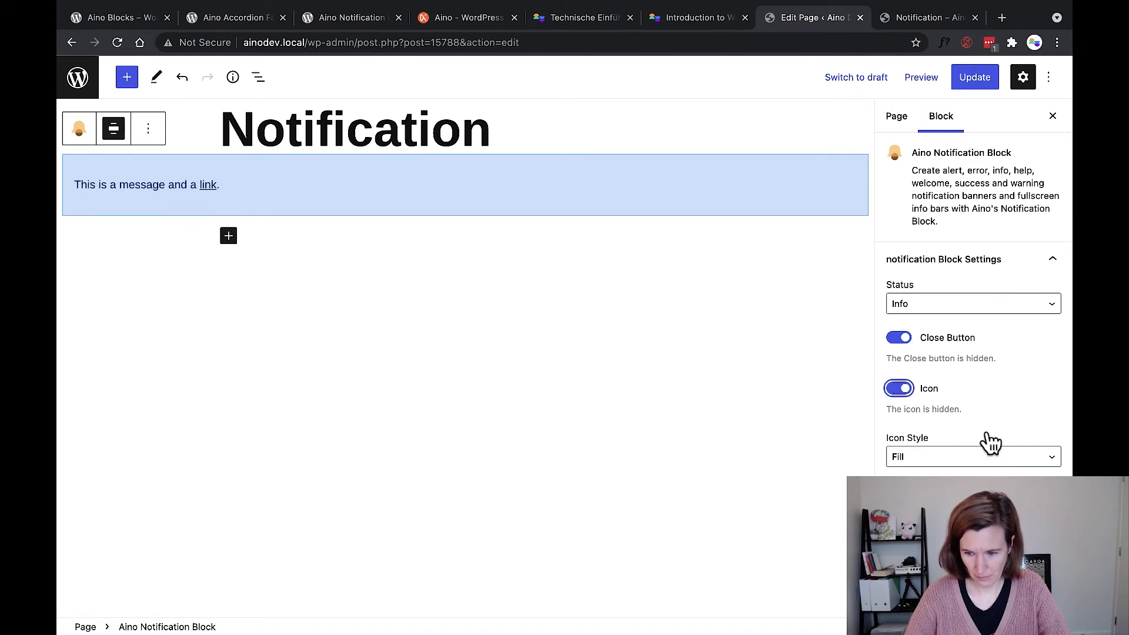
click(898, 392)
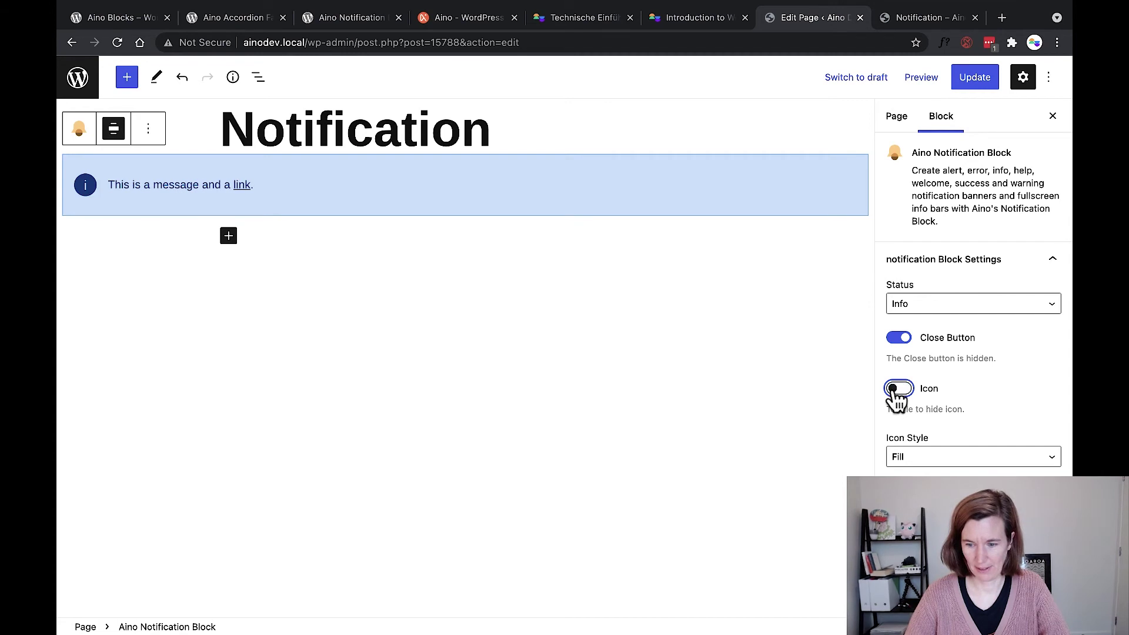
- Set the Icon Style to Outline instead of Fill
click(921, 457)
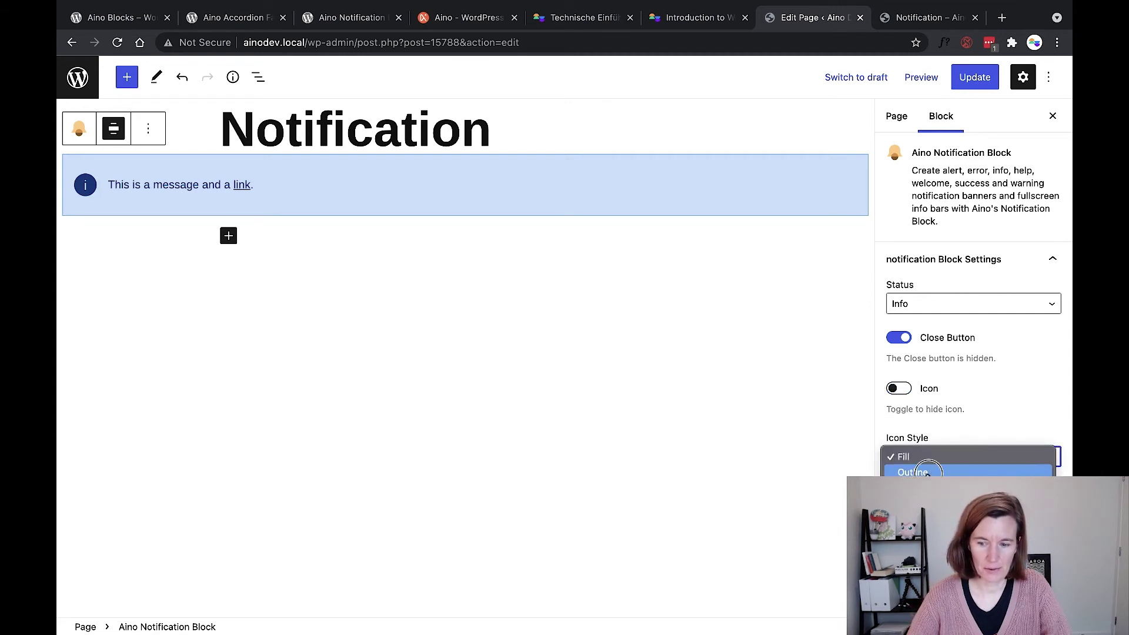
click(927, 472)
click(913, 462)
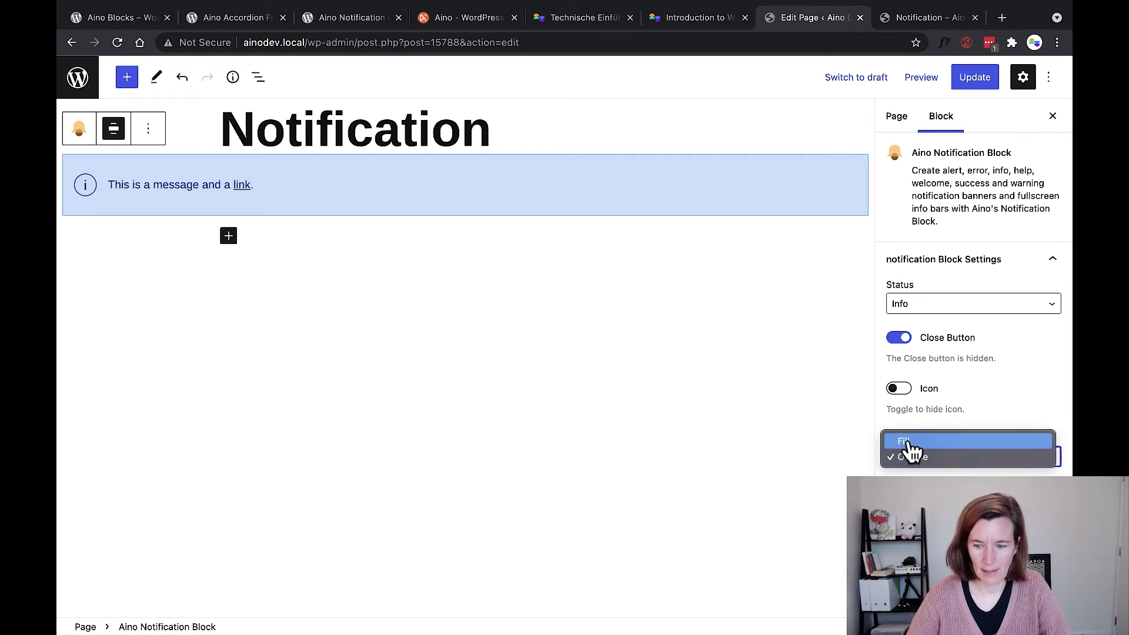
click(908, 442)
click(918, 461)
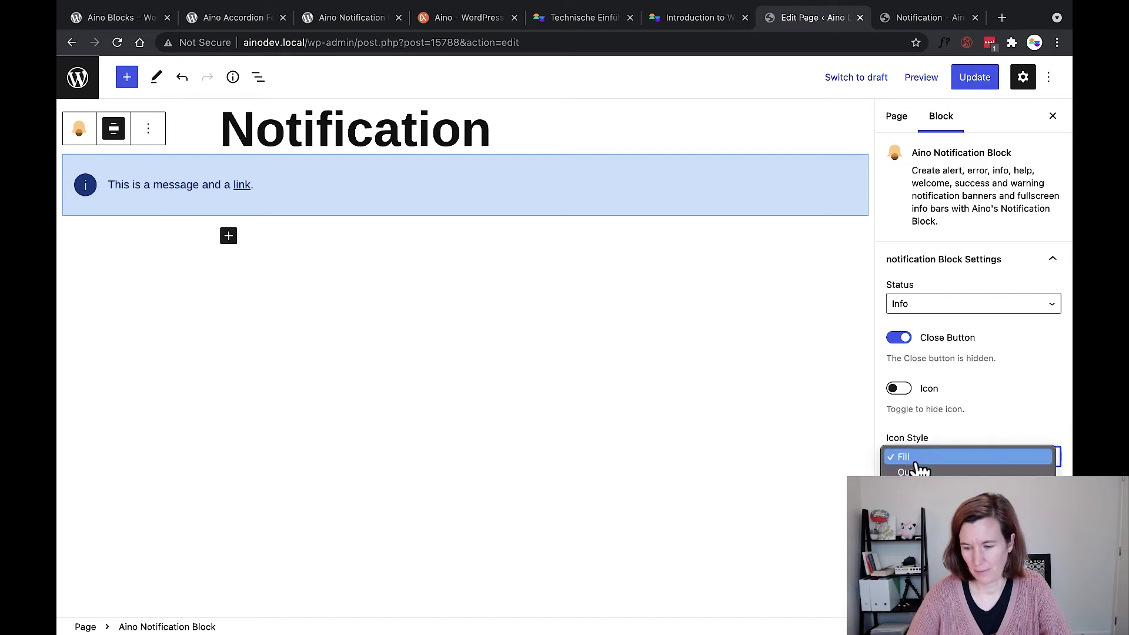
click(917, 472)
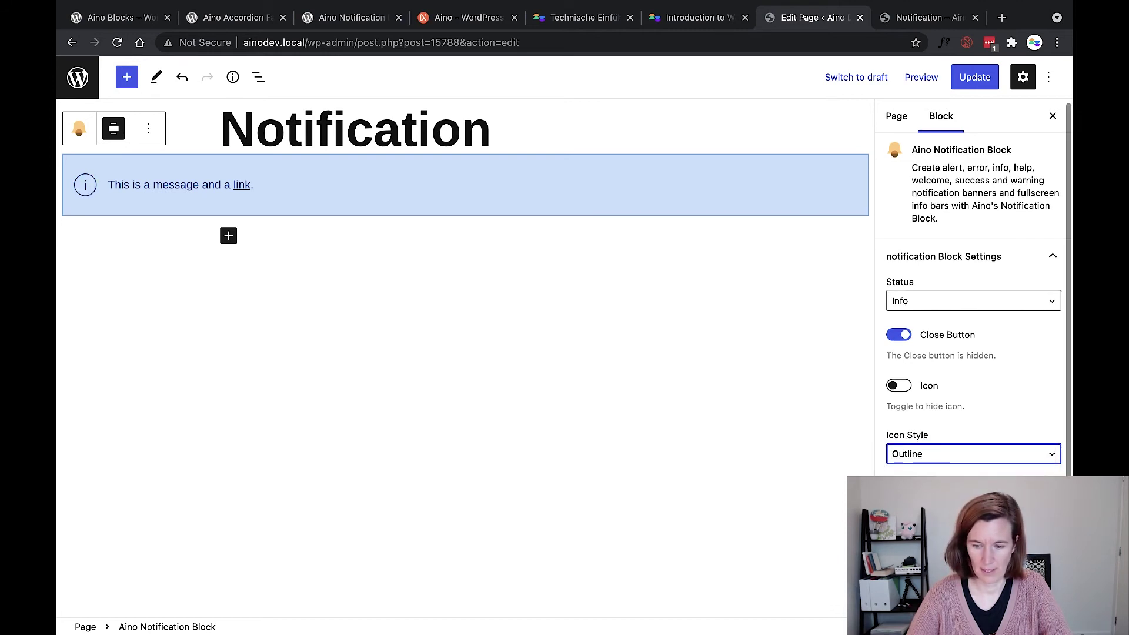
- Try top, right and left border sides with different border widths
scroll(923, 381, down, 3)
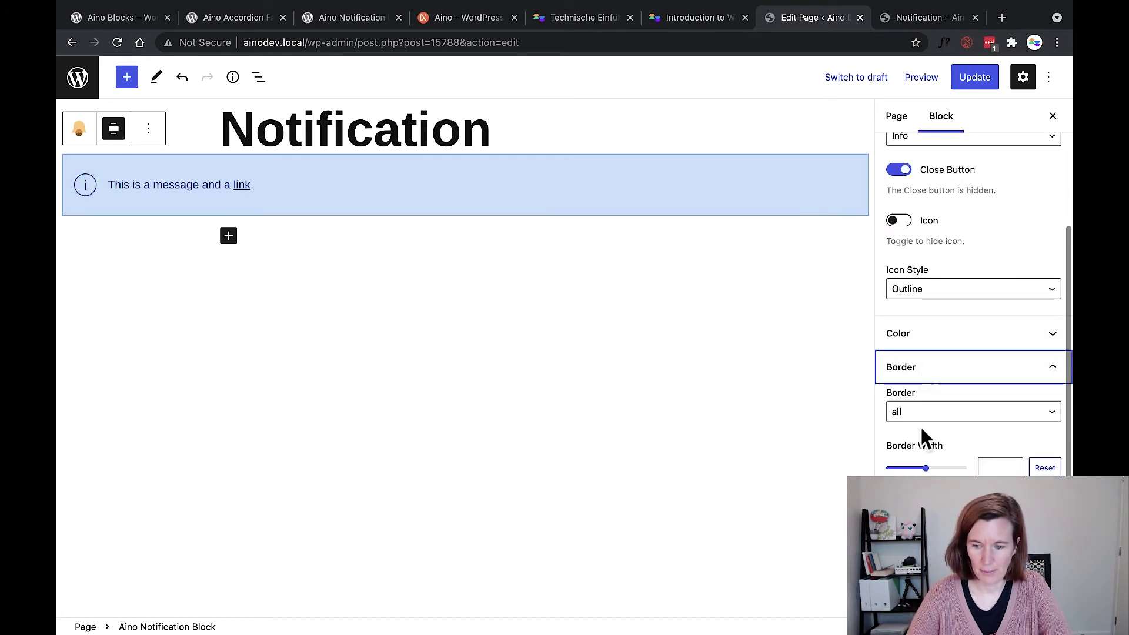
click(920, 418)
click(919, 428)
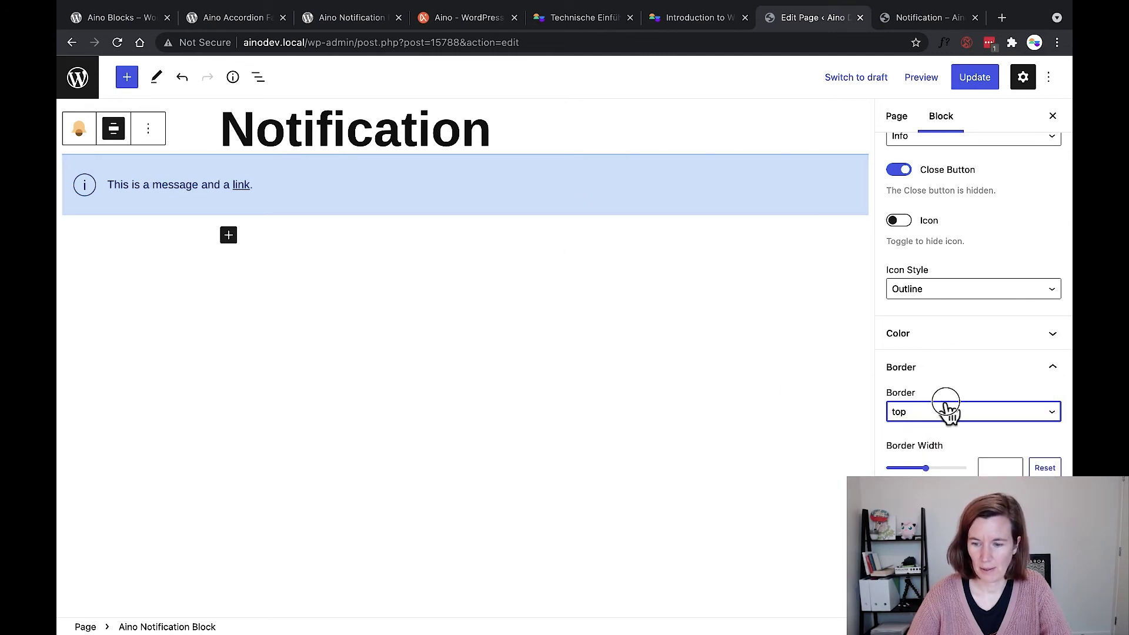
click(946, 409)
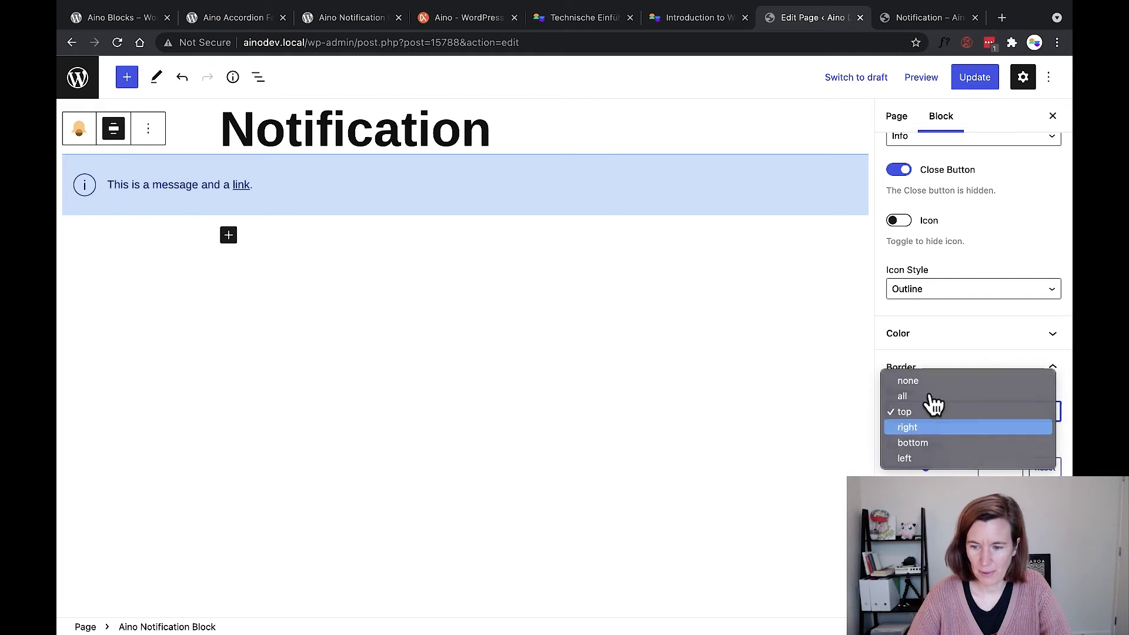
click(934, 427)
mouse_move(925, 467)
mouse_down()
mouse_move(936, 468)
mouse_move(925, 468)
mouse_up()
click(902, 415)
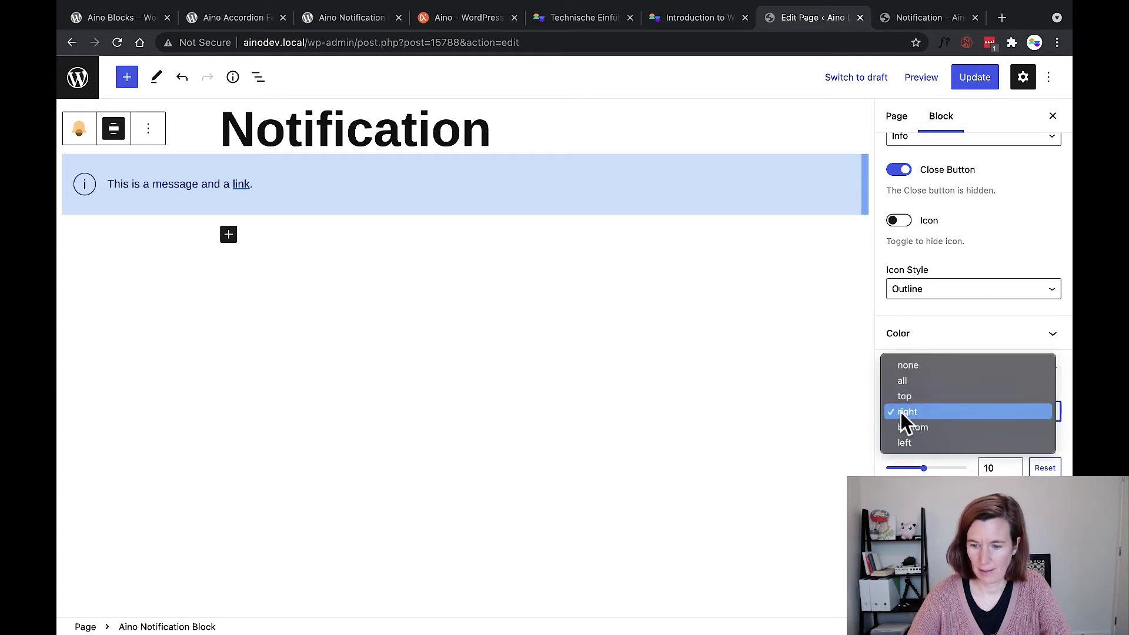
click(903, 444)
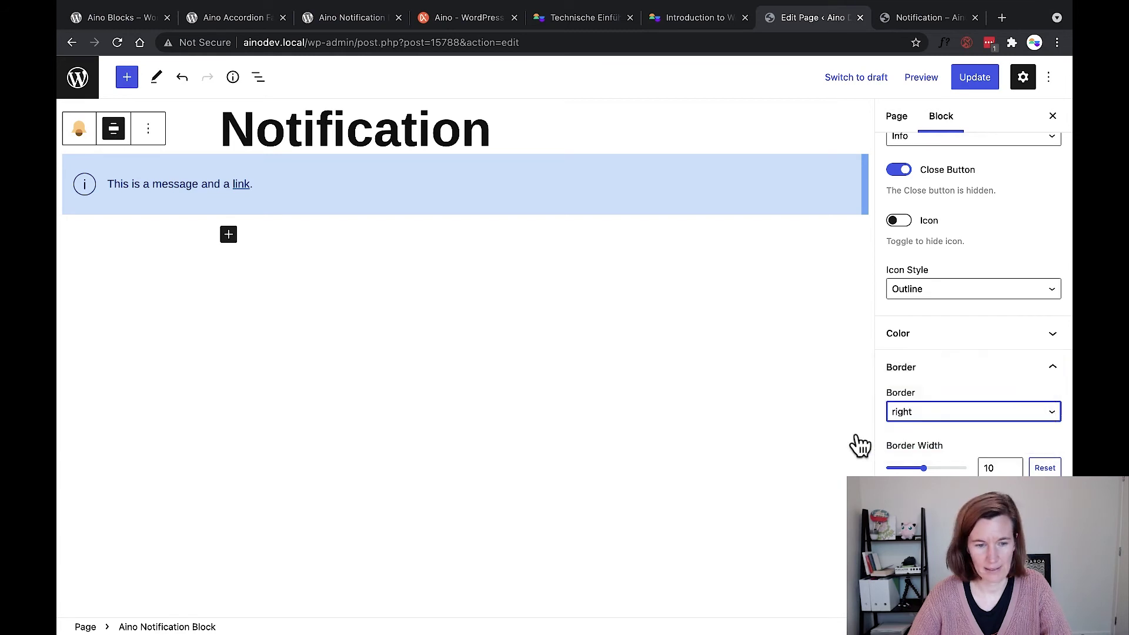
drag(924, 468, 915, 468)
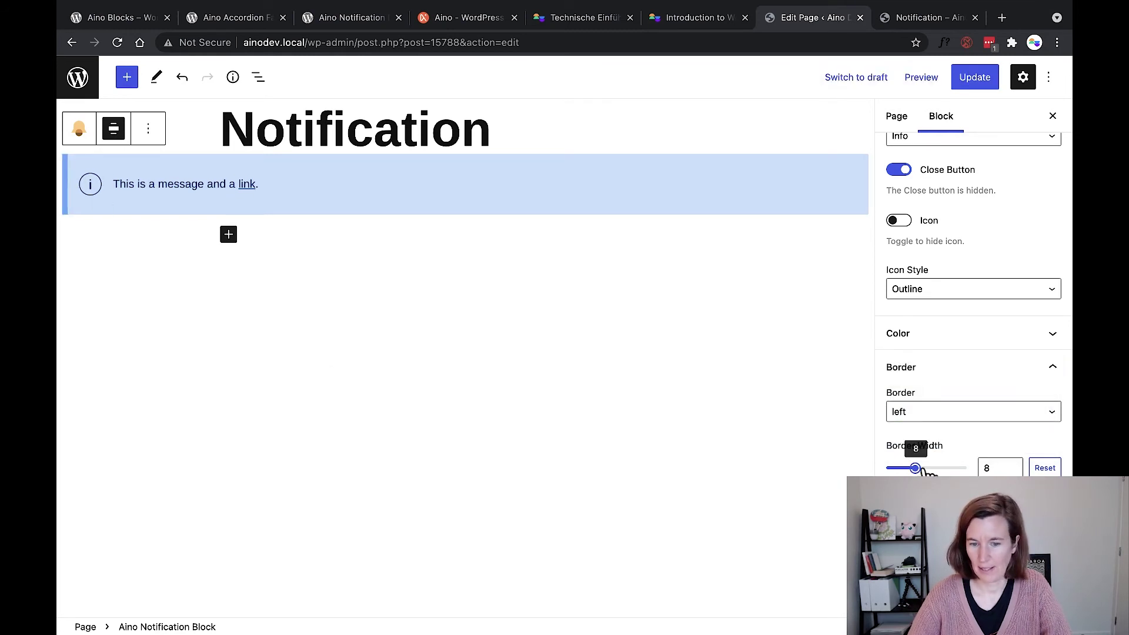
- Apply the border to all sides with a Border Width of 1
scroll(915, 468, down, 1)
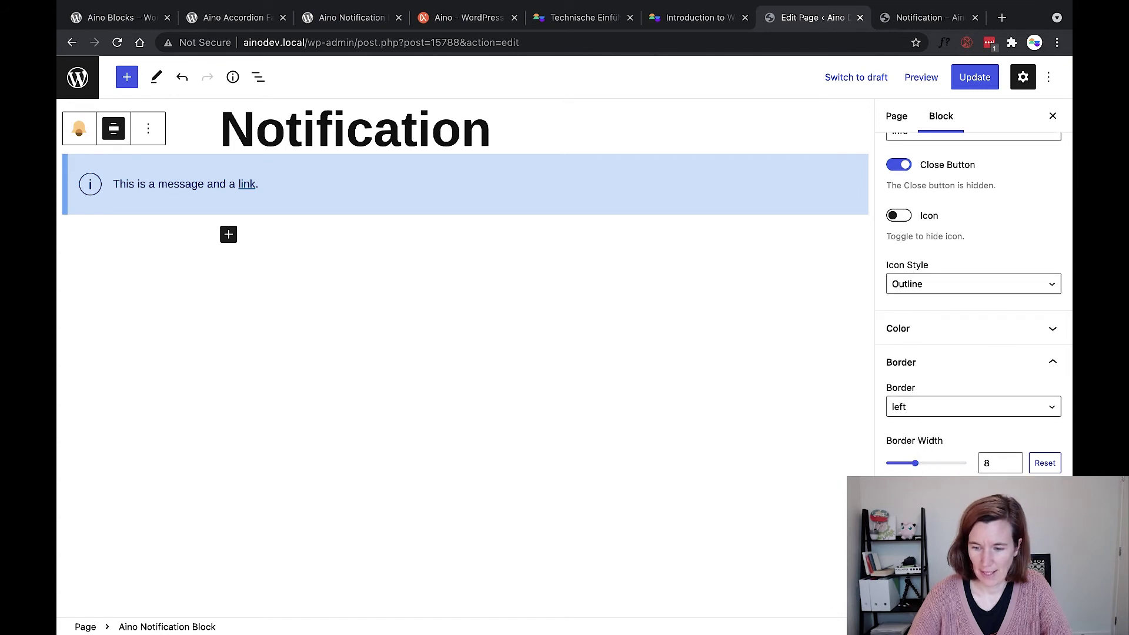
click(912, 414)
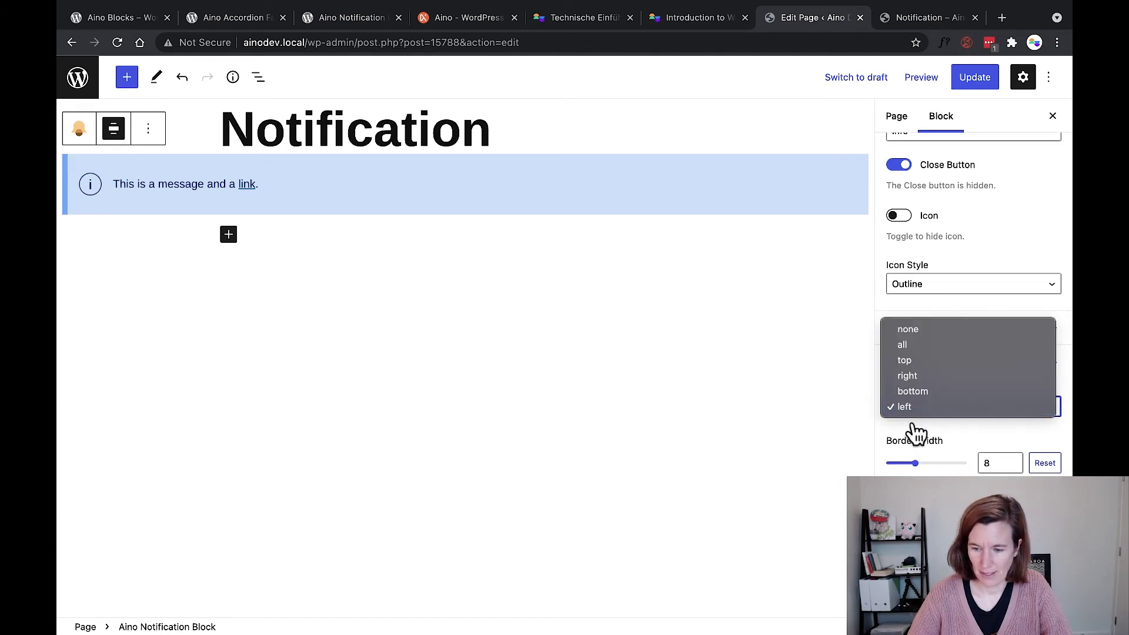
click(906, 346)
drag(915, 463, 876, 464)
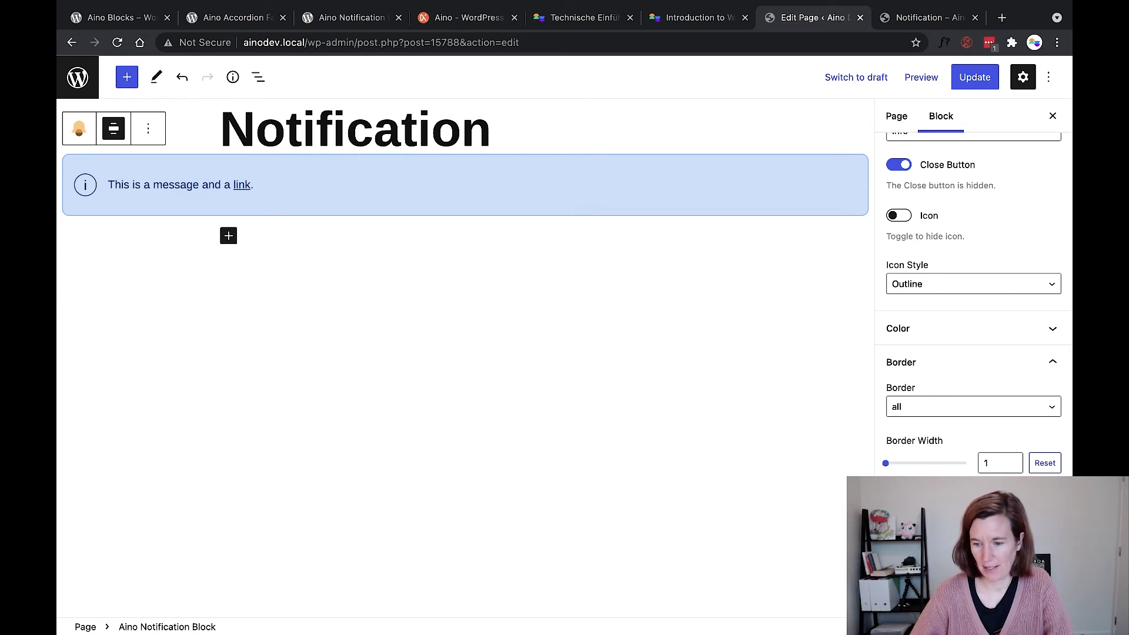
scroll(973, 353, down, 5)
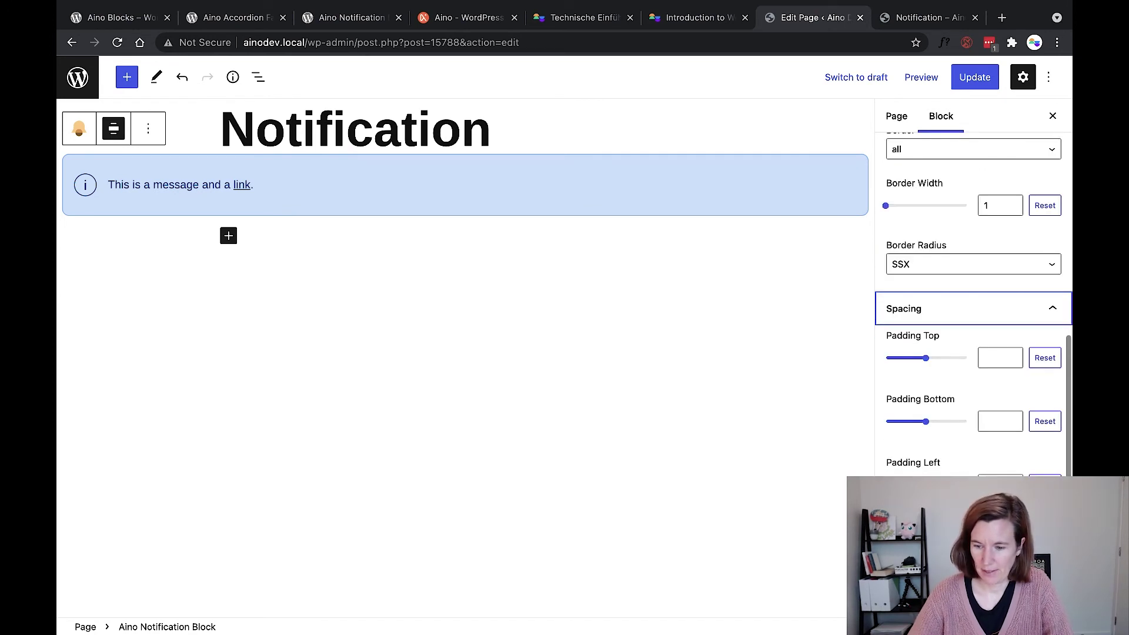
- Reset the padding, then set Padding Top, Bottom and Left to 5 each
drag(923, 362, 906, 363)
drag(926, 421, 920, 422)
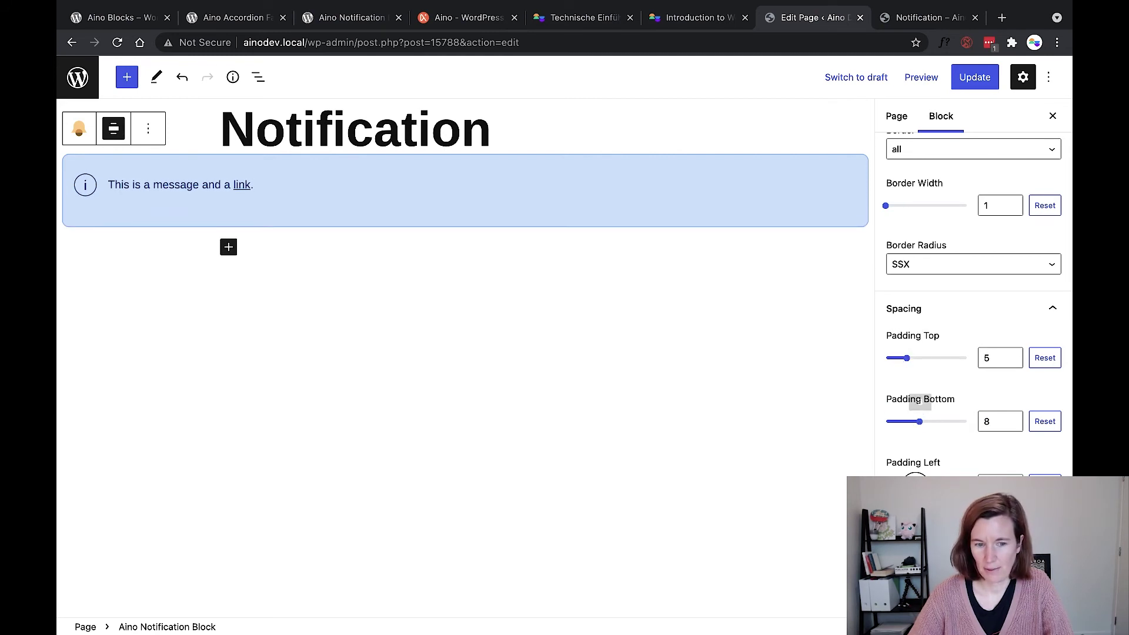
mouse_move(918, 485)
mouse_down()
mouse_move(905, 485)
mouse_move(924, 485)
mouse_up()
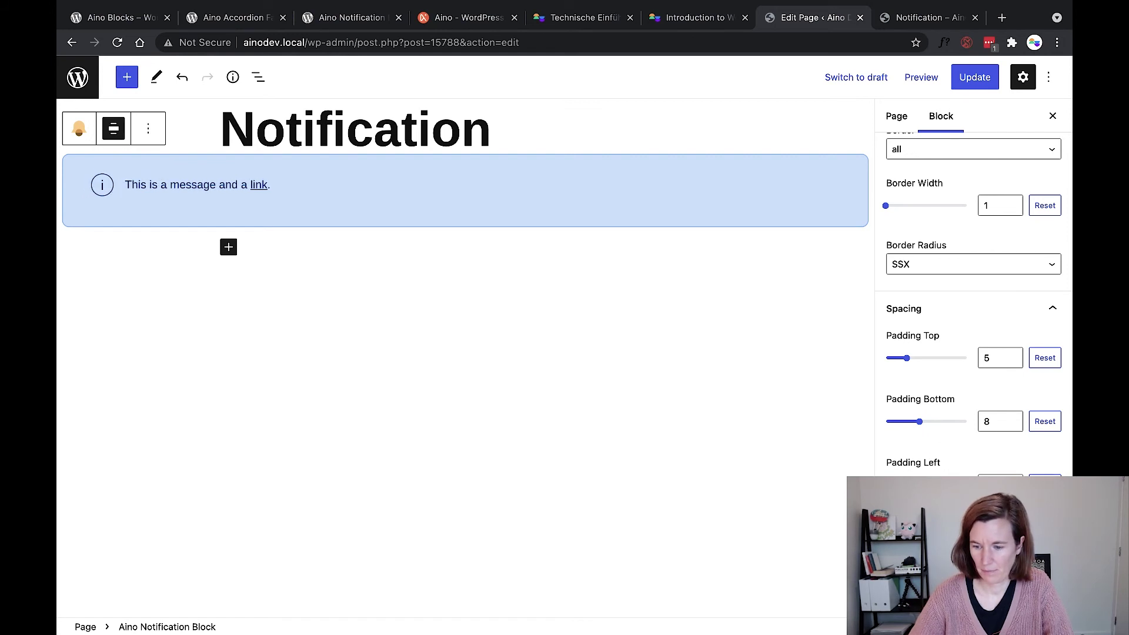
click(1044, 485)
click(1045, 421)
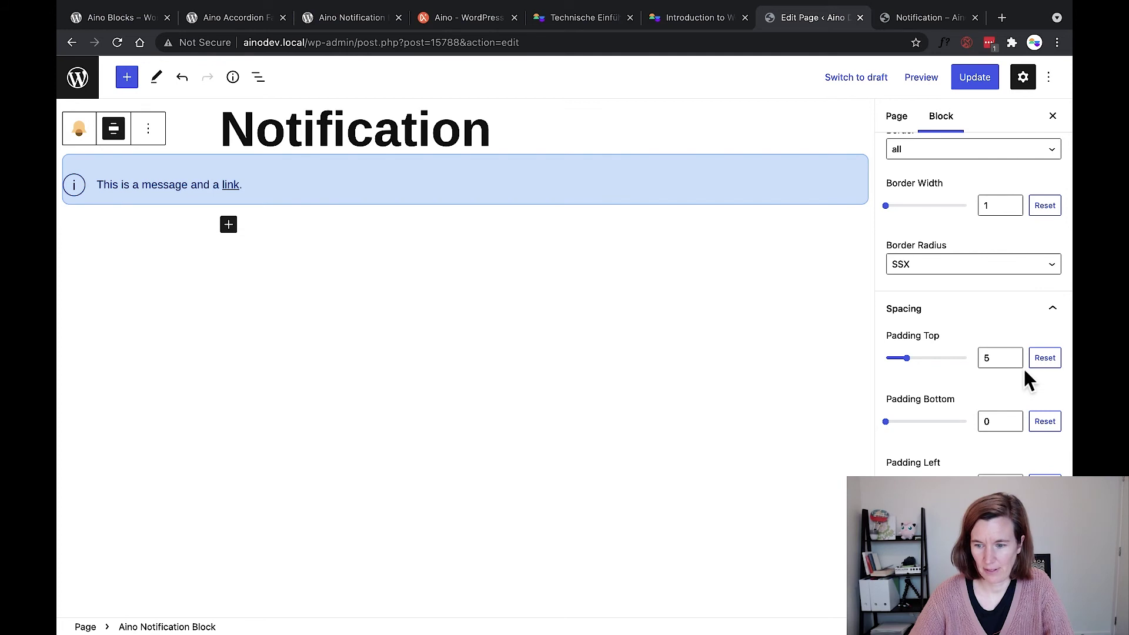
click(1040, 359)
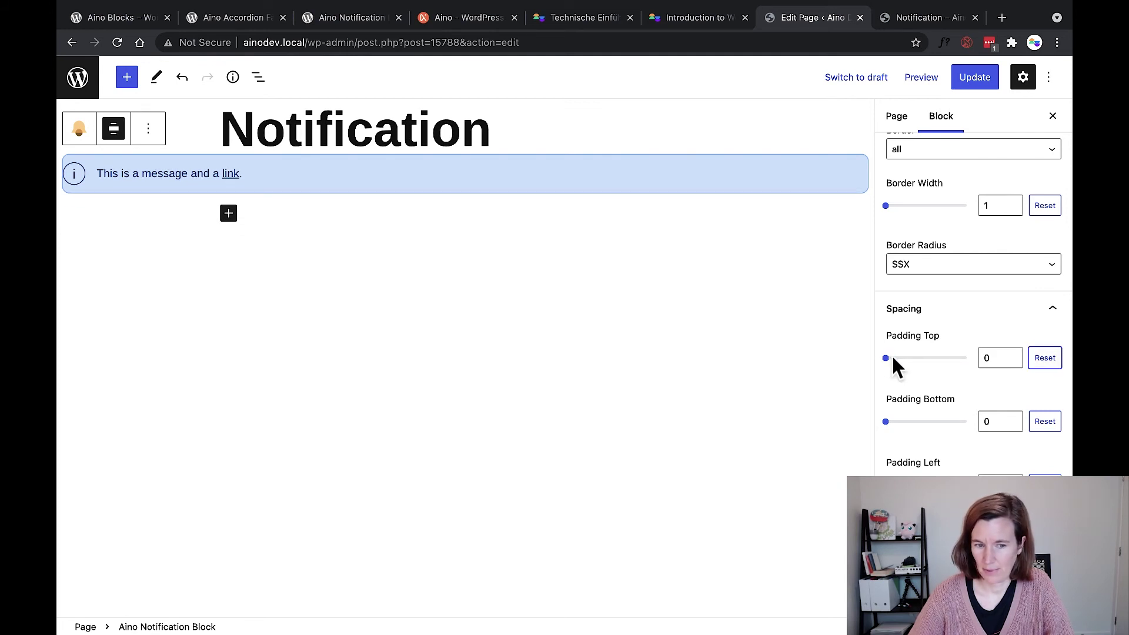
drag(891, 359, 912, 360)
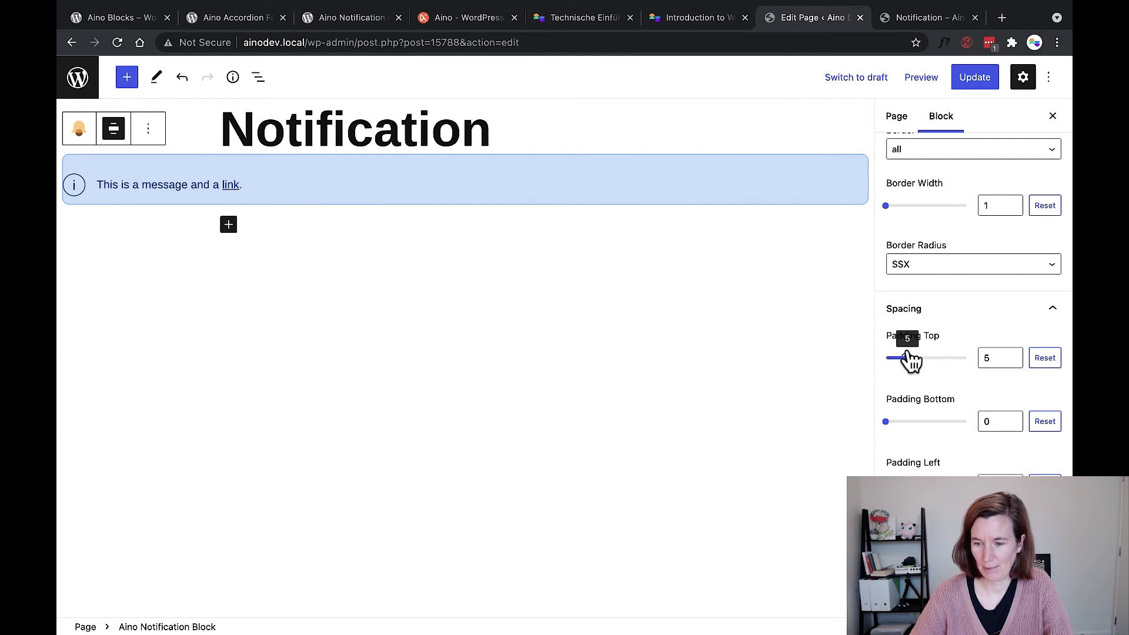
drag(886, 421, 908, 421)
drag(885, 484, 907, 484)
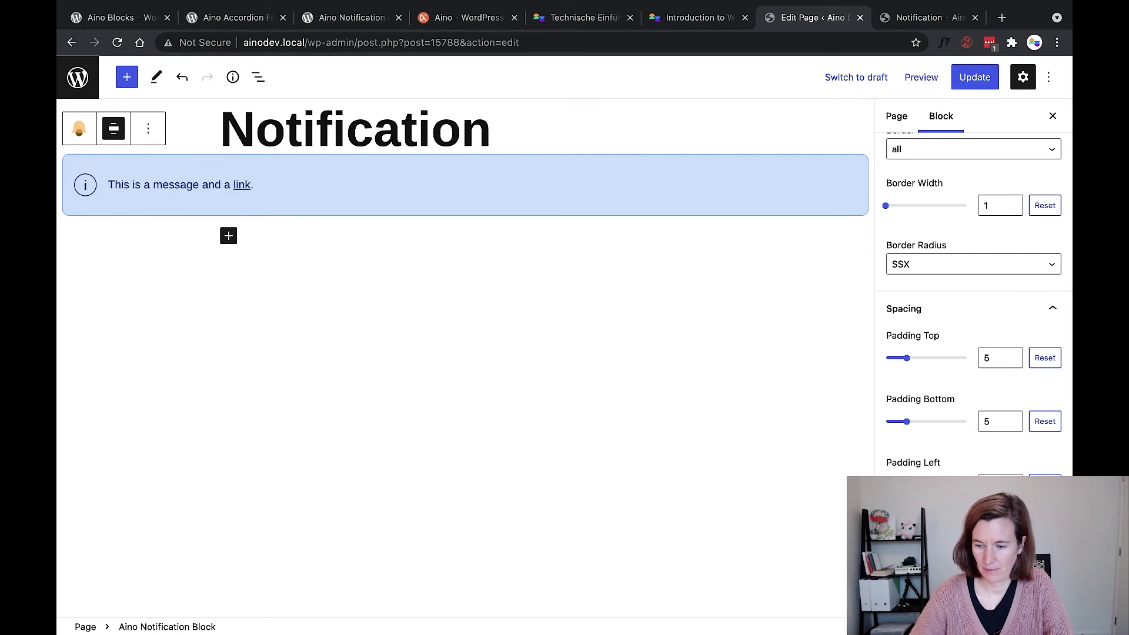
scroll(917, 405, up, 3)
- Give the notification a custom sky-blue background colour
scroll(911, 388, up, 3)
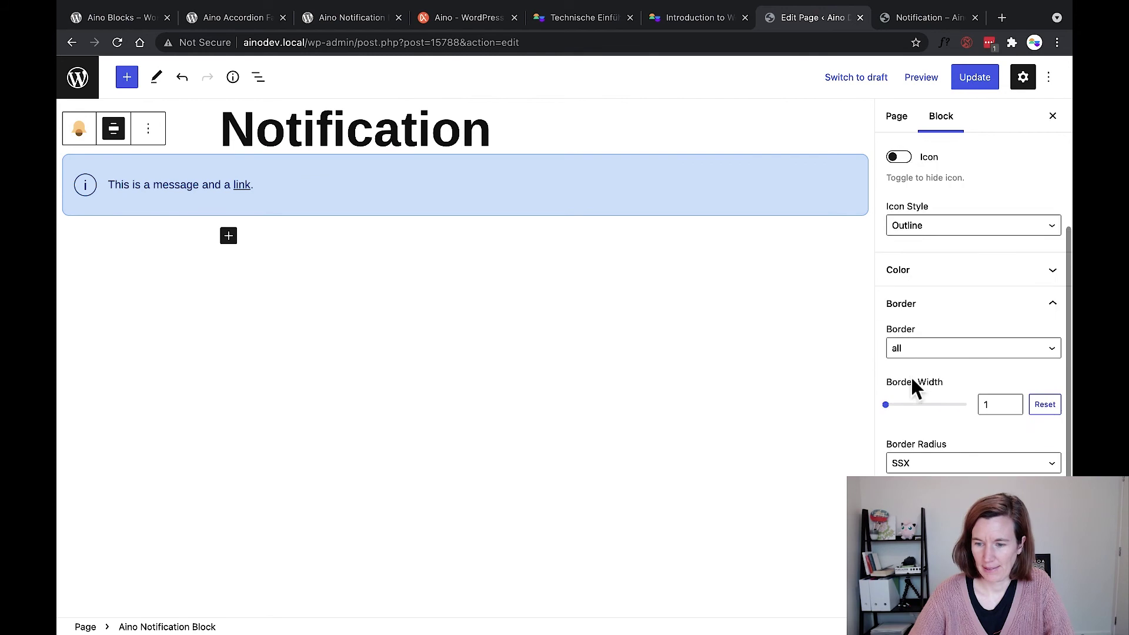
click(908, 271)
scroll(906, 289, up, 1)
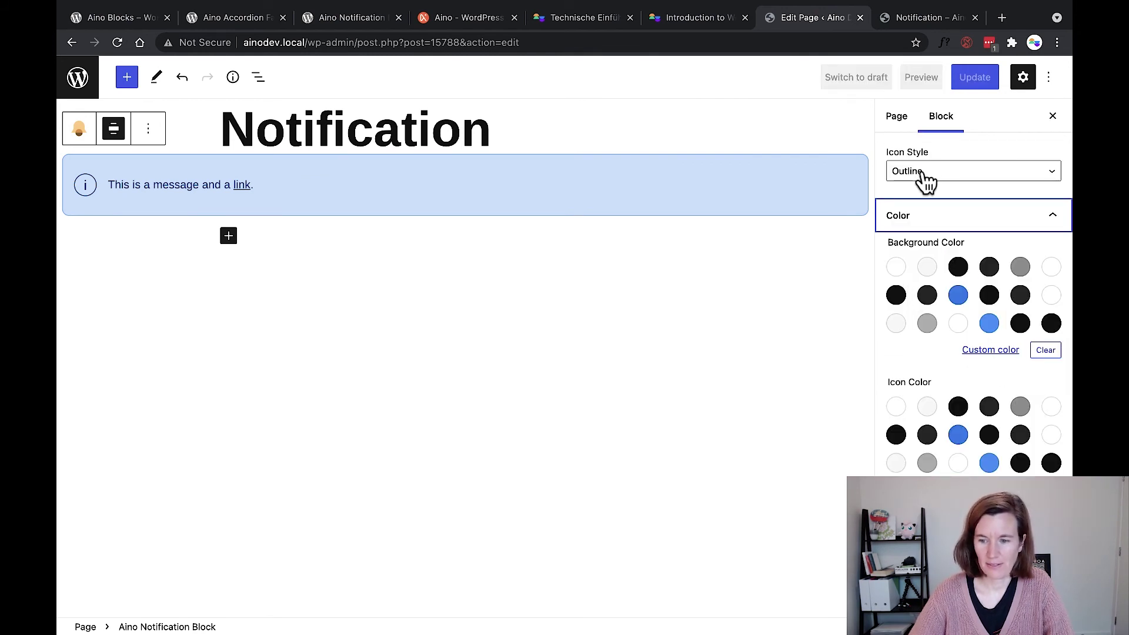
scroll(925, 181, up, 4)
scroll(944, 323, down, 3)
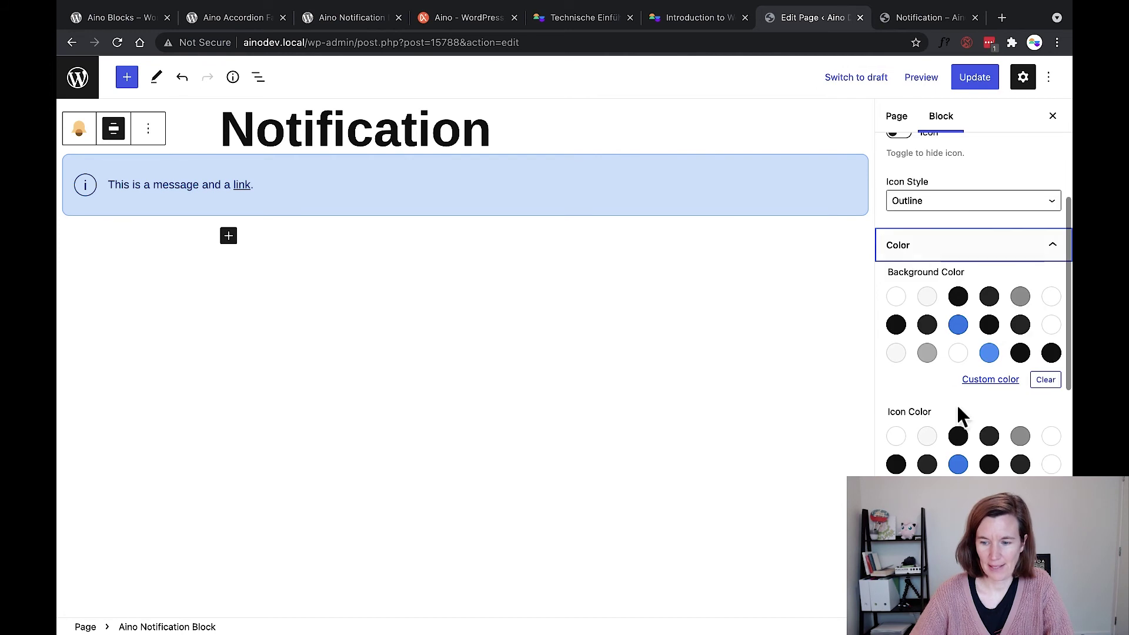
click(976, 381)
click(913, 419)
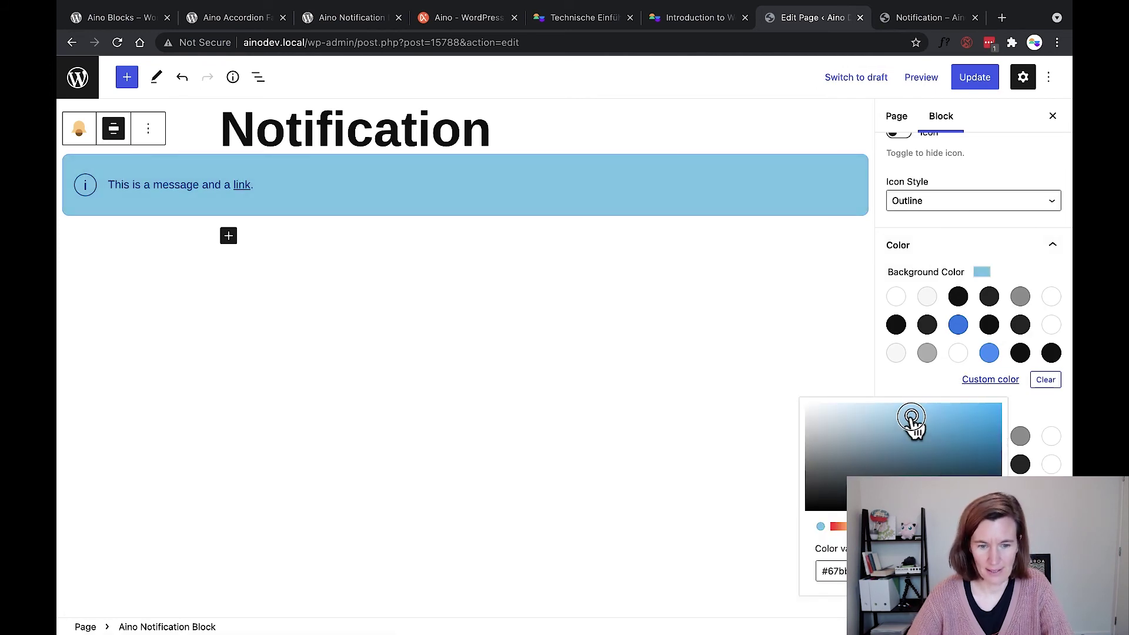
drag(911, 417, 883, 415)
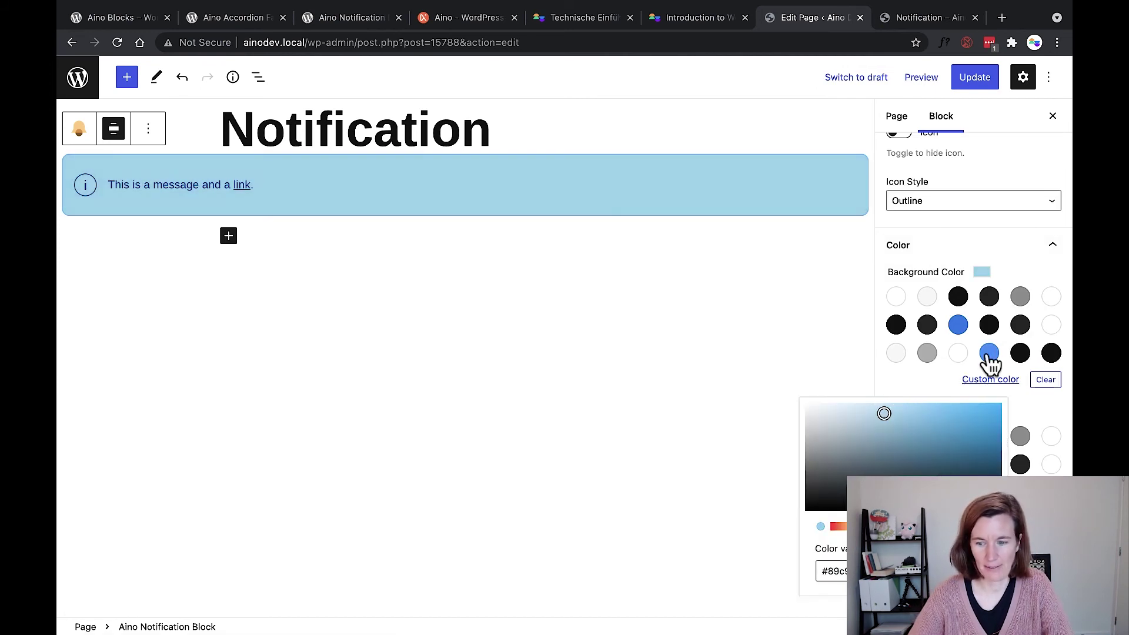
scroll(985, 360, down, 3)
click(1034, 463)
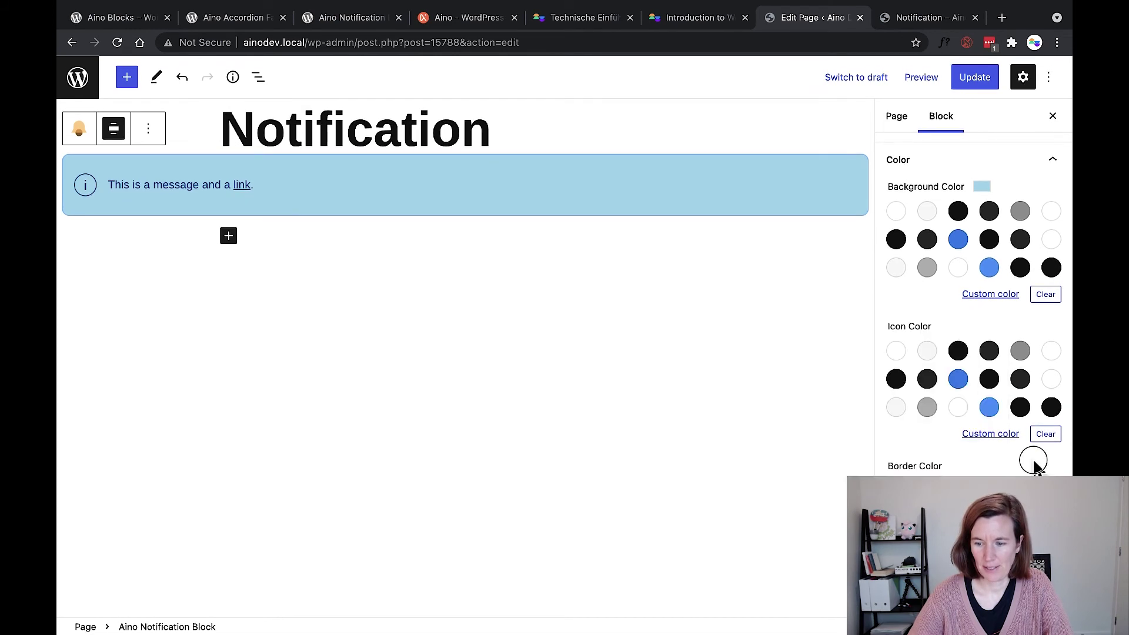
- Make the icon a custom magenta colour with the Fill icon style
click(979, 446)
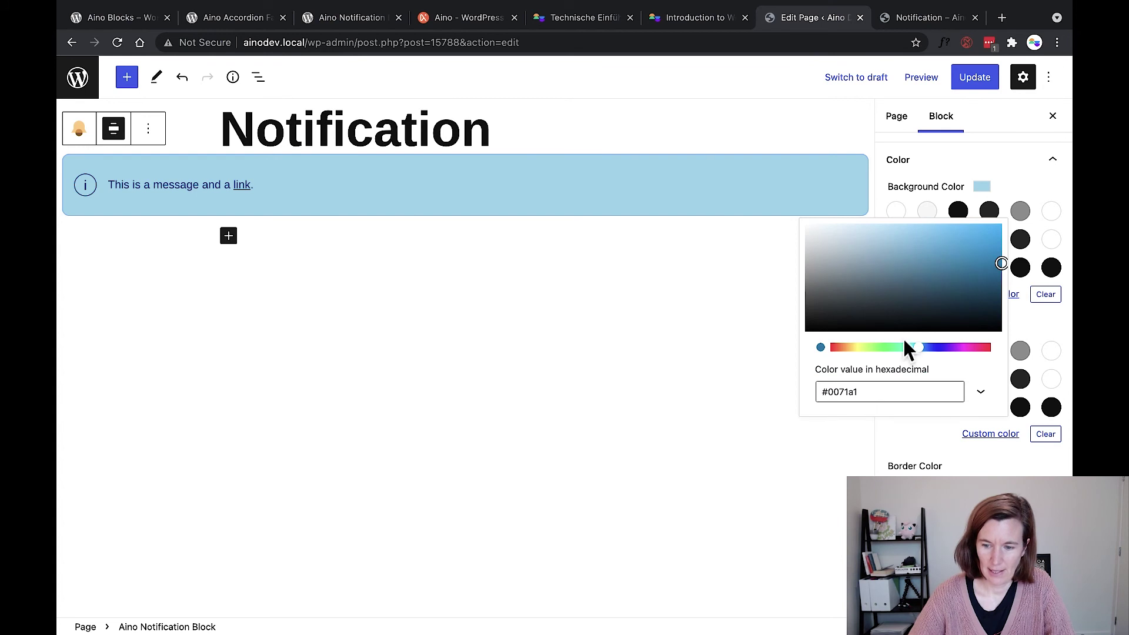
drag(907, 348, 887, 349)
drag(891, 294, 929, 250)
drag(956, 347, 964, 349)
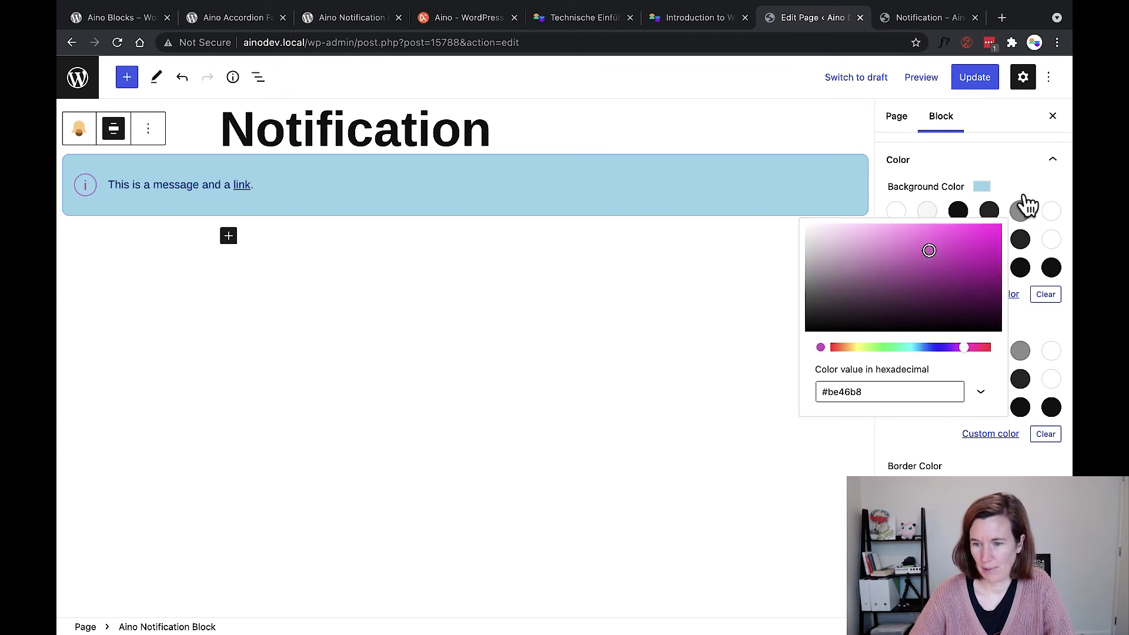
scroll(1023, 203, up, 2)
click(928, 180)
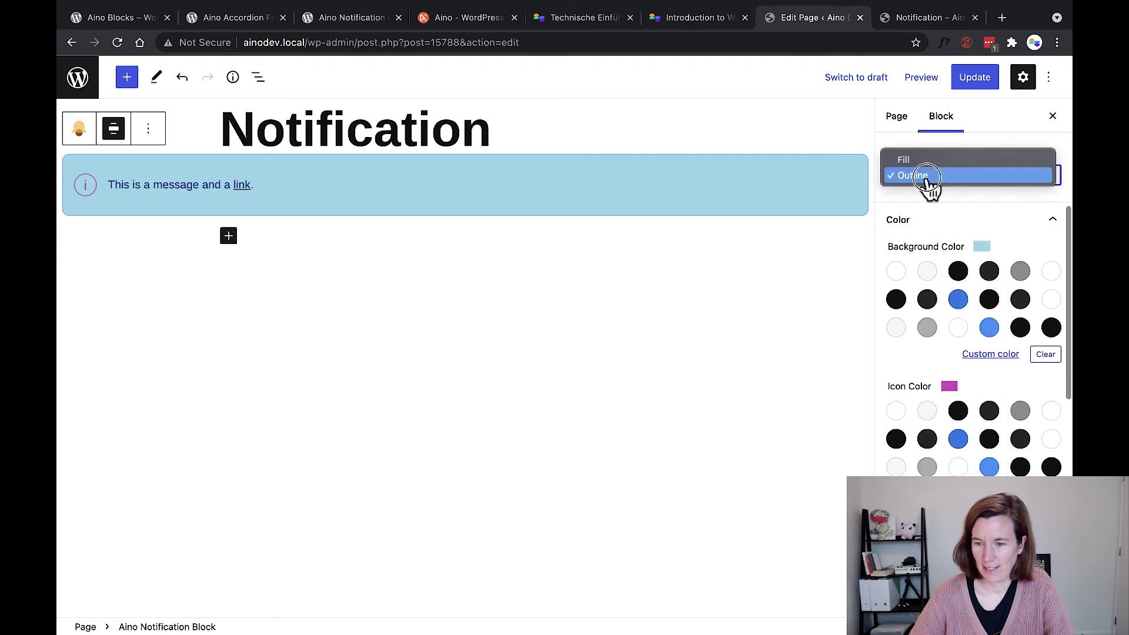
click(911, 167)
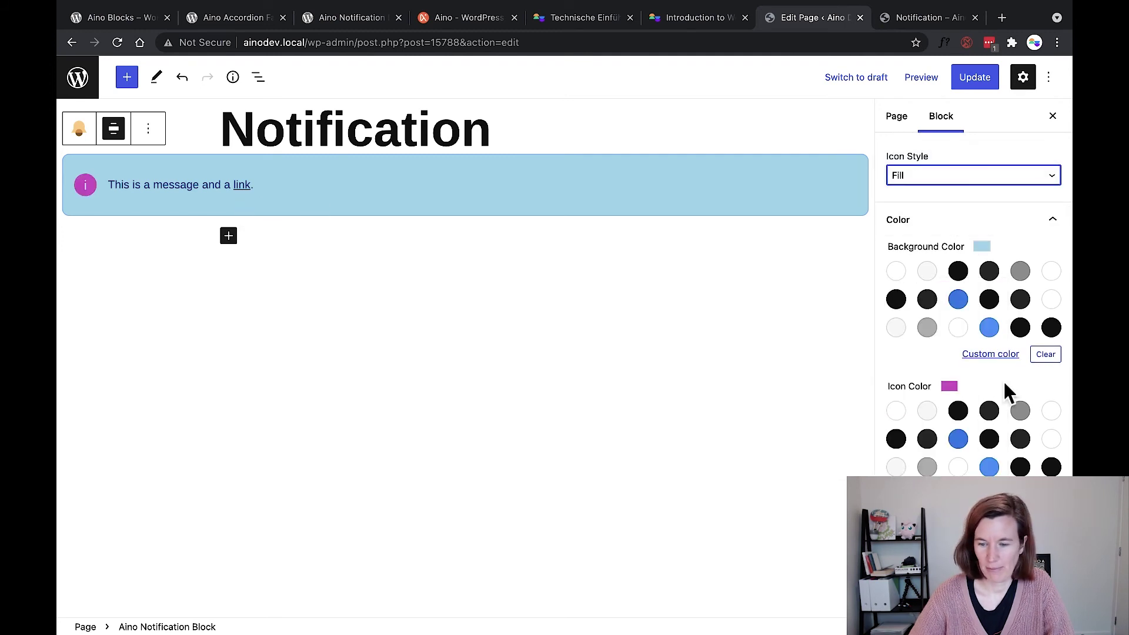
- Set a custom purple Border Color for the notification
scroll(1004, 382, down, 3)
scroll(1005, 381, down, 3)
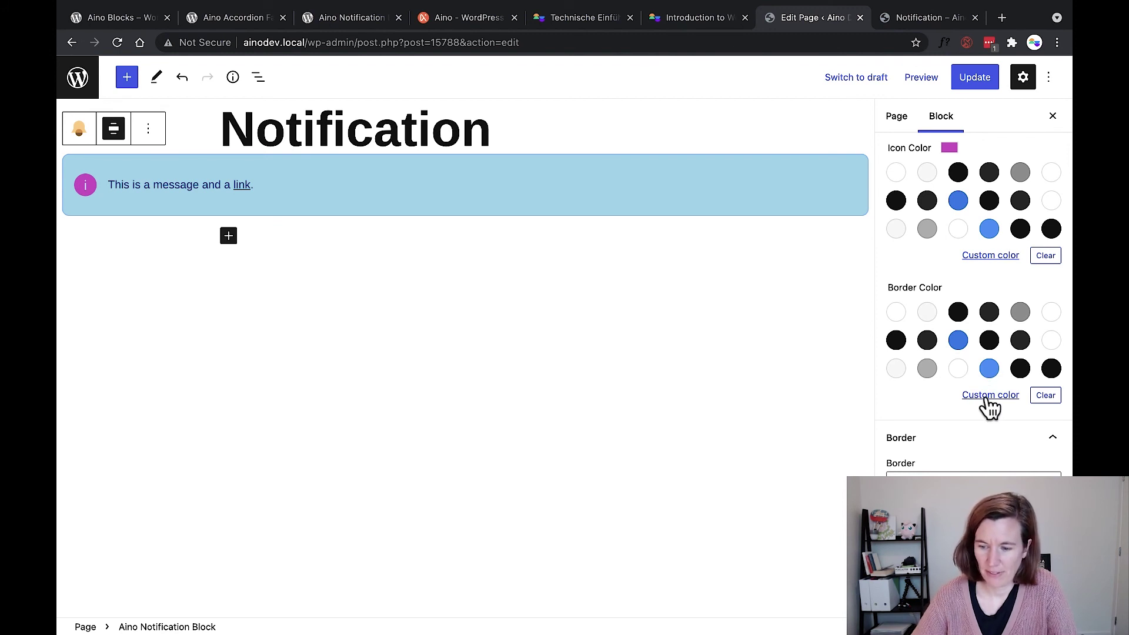
click(990, 395)
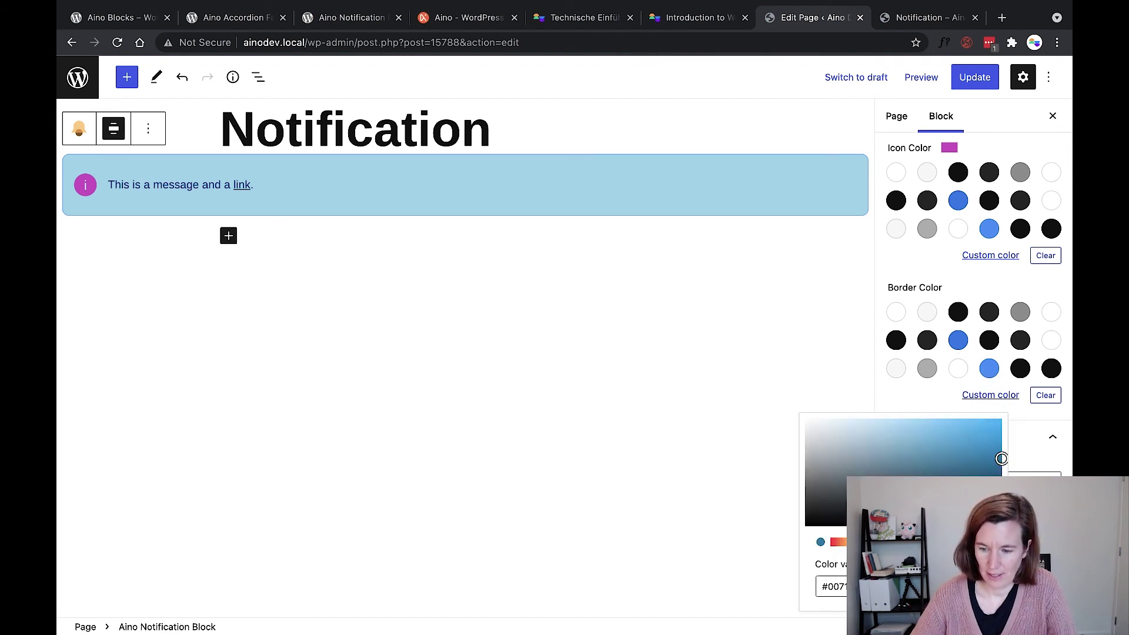
drag(1001, 458, 944, 438)
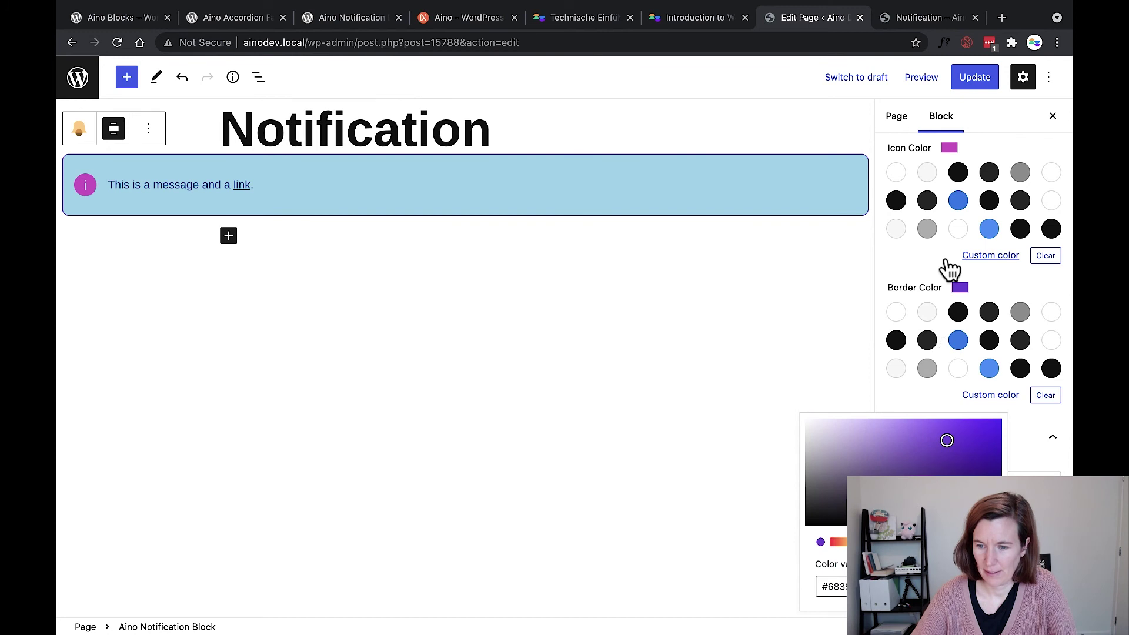
scroll(950, 268, down, 1)
scroll(950, 268, up, 8)
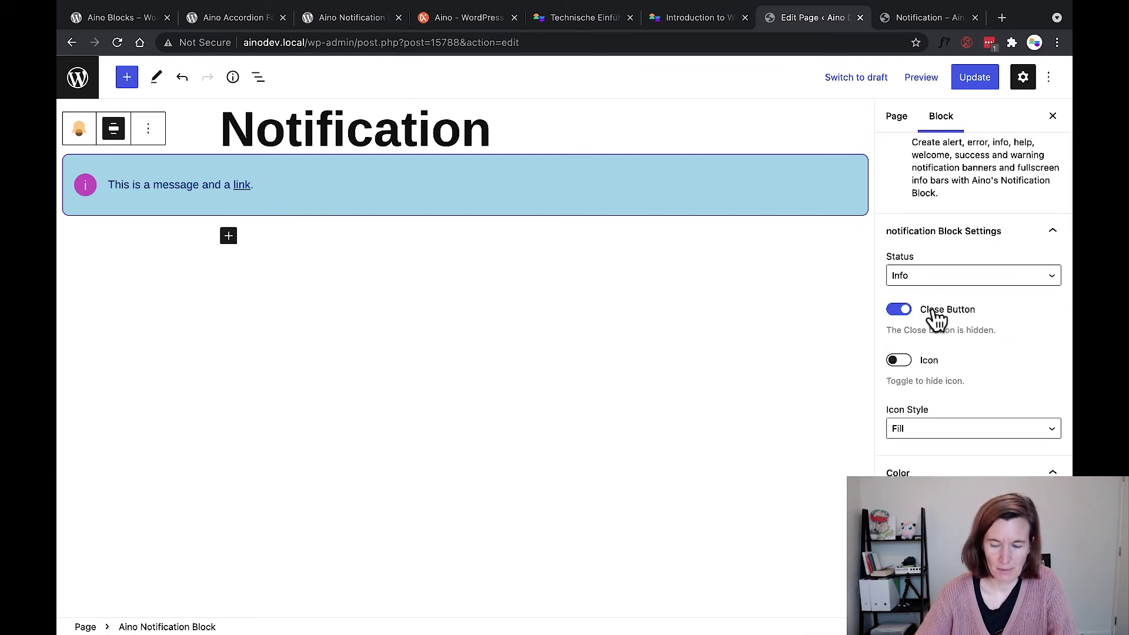
- Give the message paragraph a custom light-blue text colour
click(165, 187)
triple_click(167, 186)
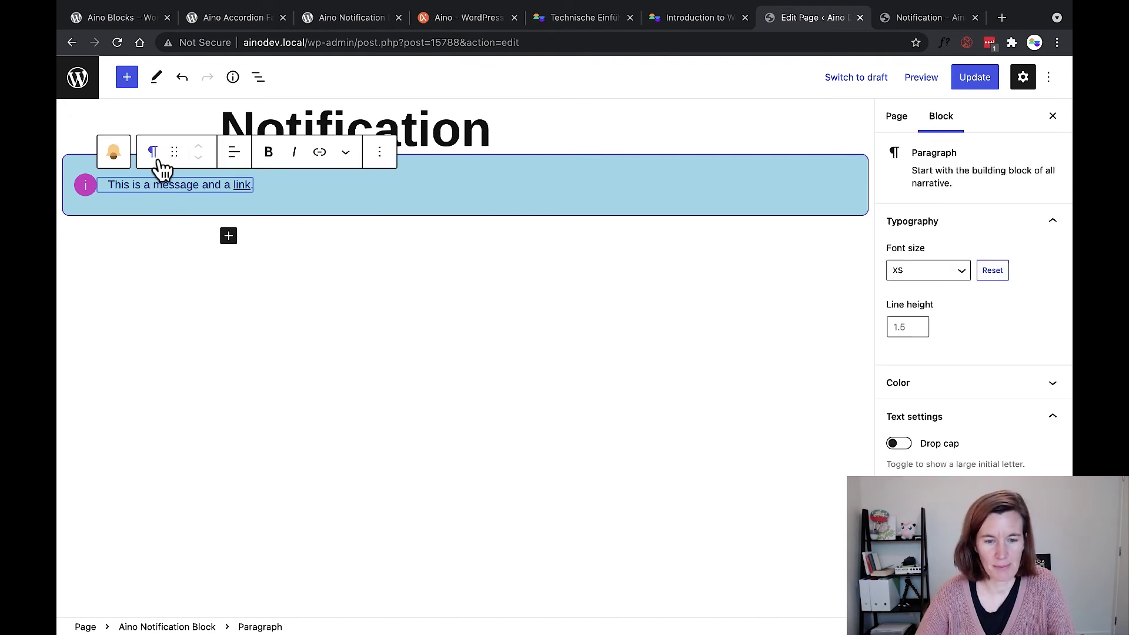
click(162, 184)
click(967, 388)
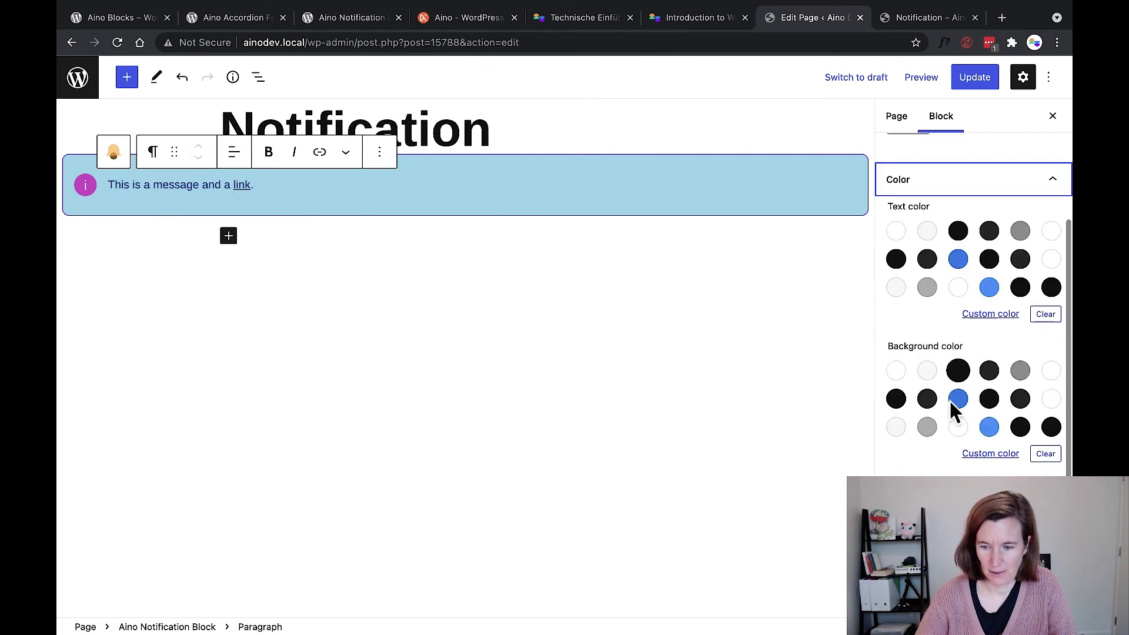
click(973, 312)
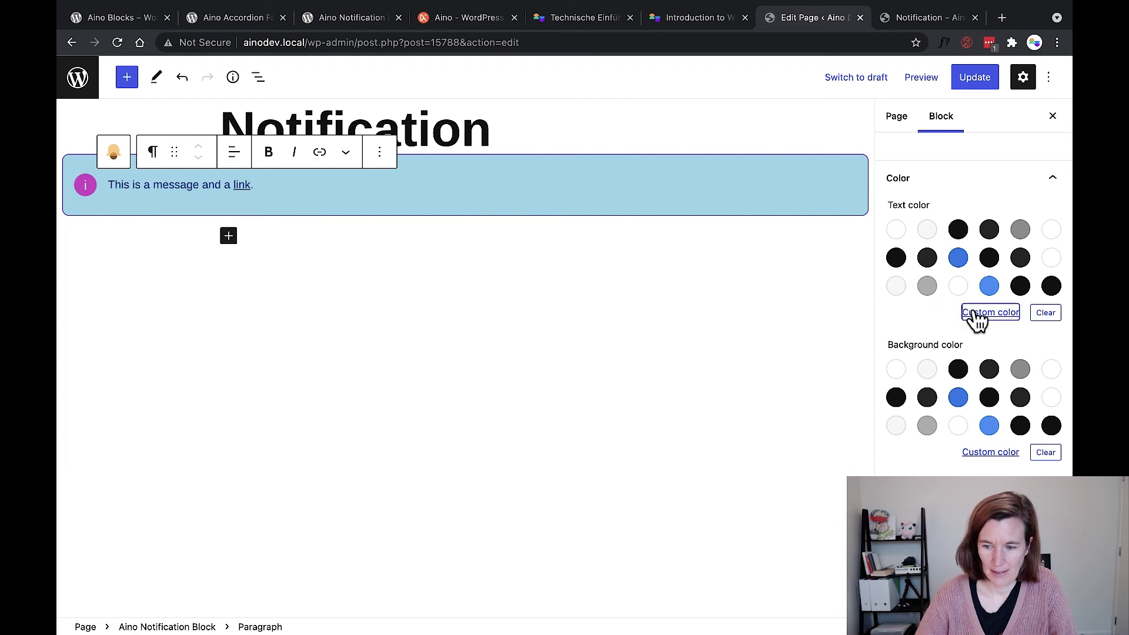
drag(942, 383, 976, 370)
- Set the message font size to S after briefly trying M
scroll(977, 221, up, 5)
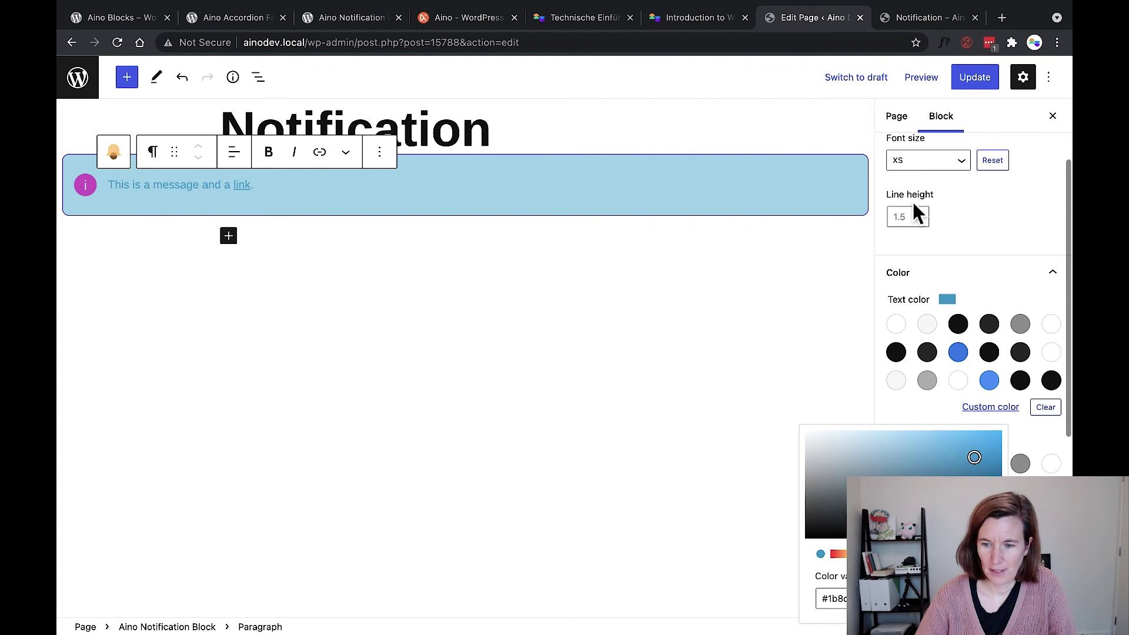
click(910, 232)
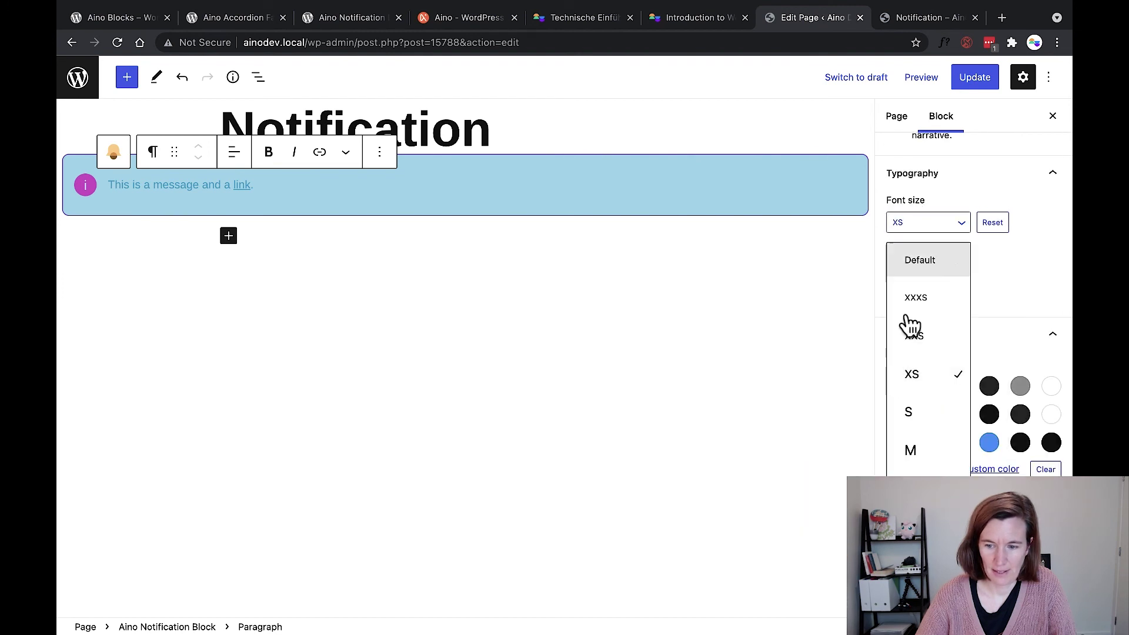
click(915, 407)
click(918, 228)
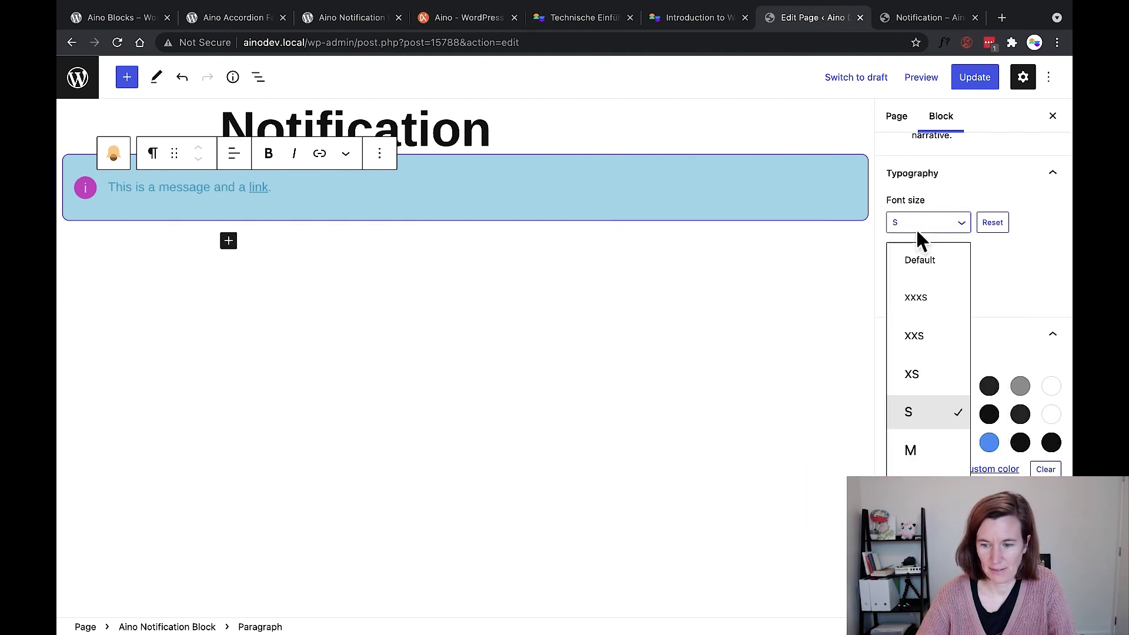
click(921, 448)
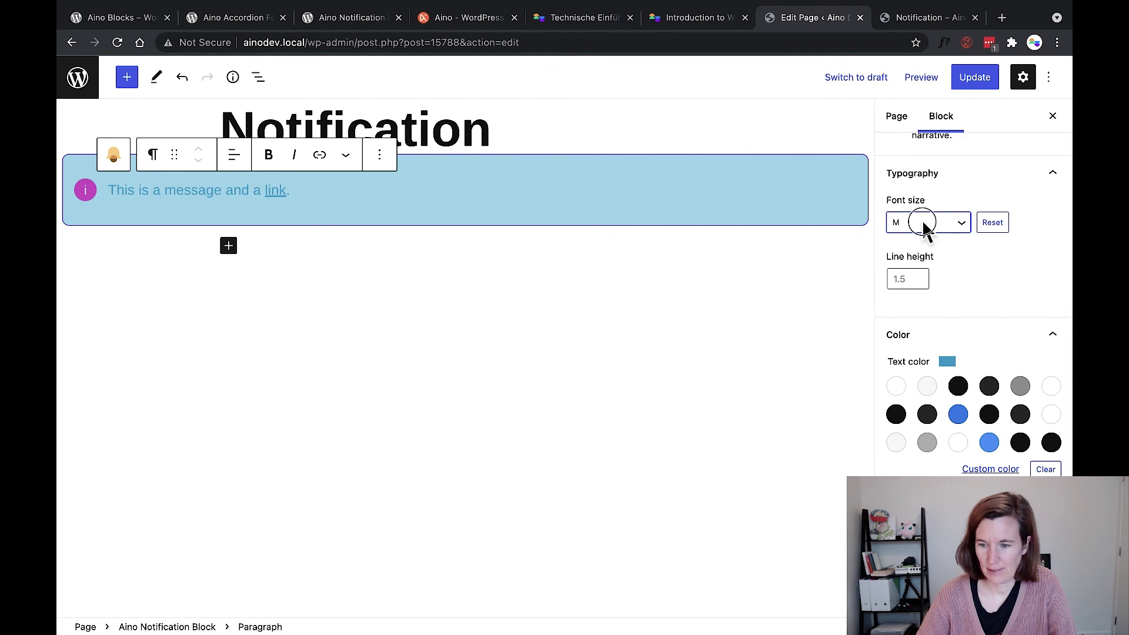
click(923, 226)
click(913, 412)
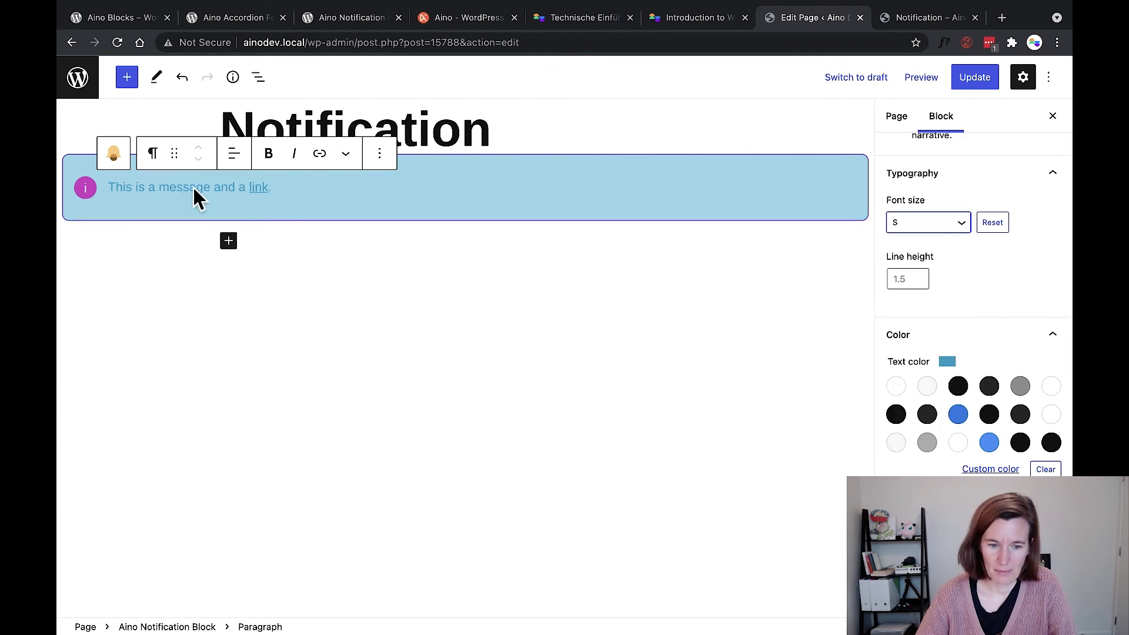
- Bold the word "message" and italicize the word "and"
click(270, 153)
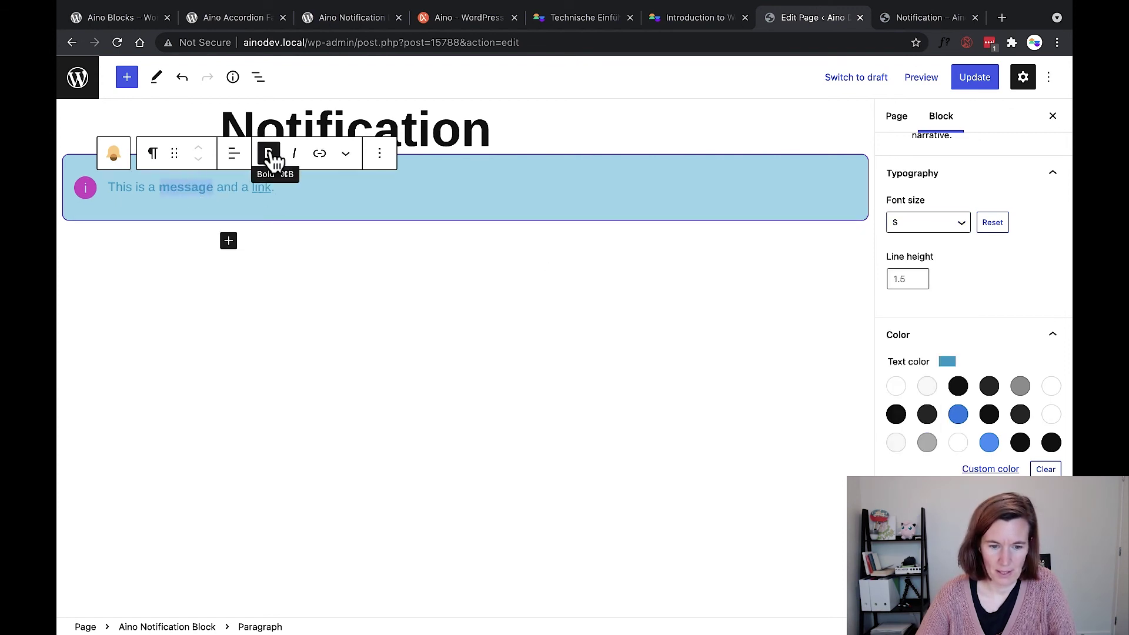
double_click(227, 187)
click(293, 153)
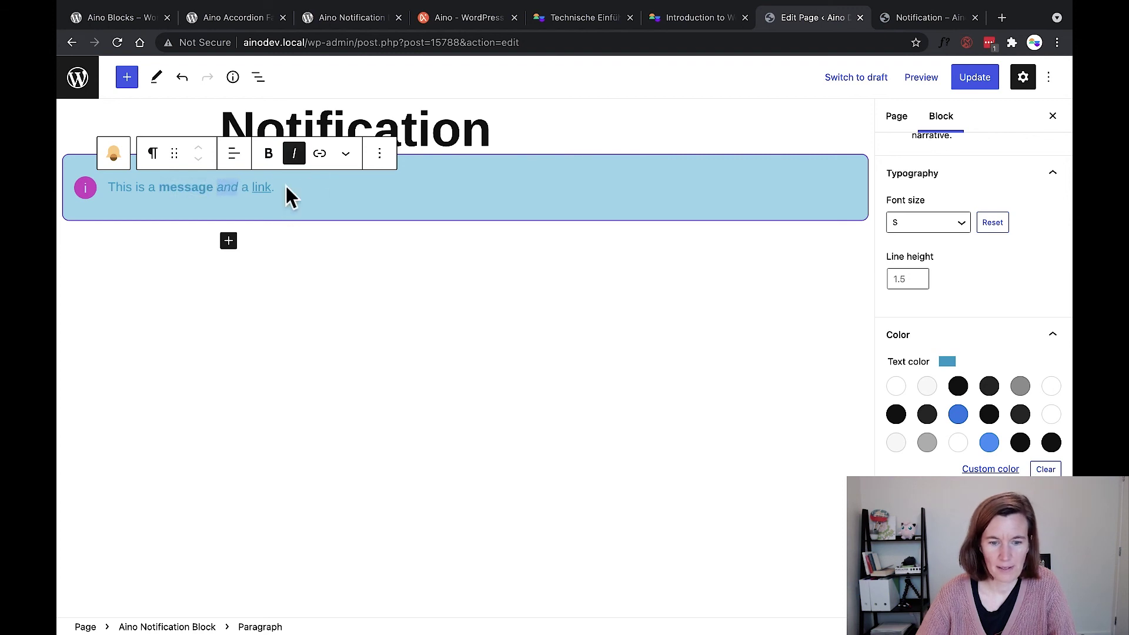
click(288, 209)
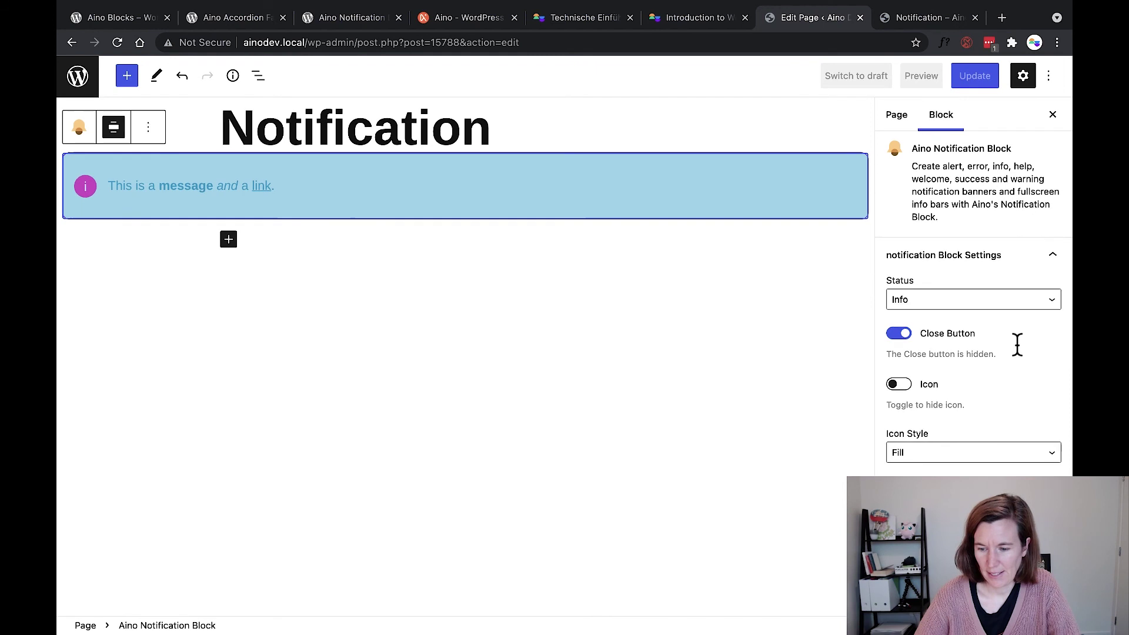
- Update the page and switch to the live Notification page
scroll(896, 335, up, 1)
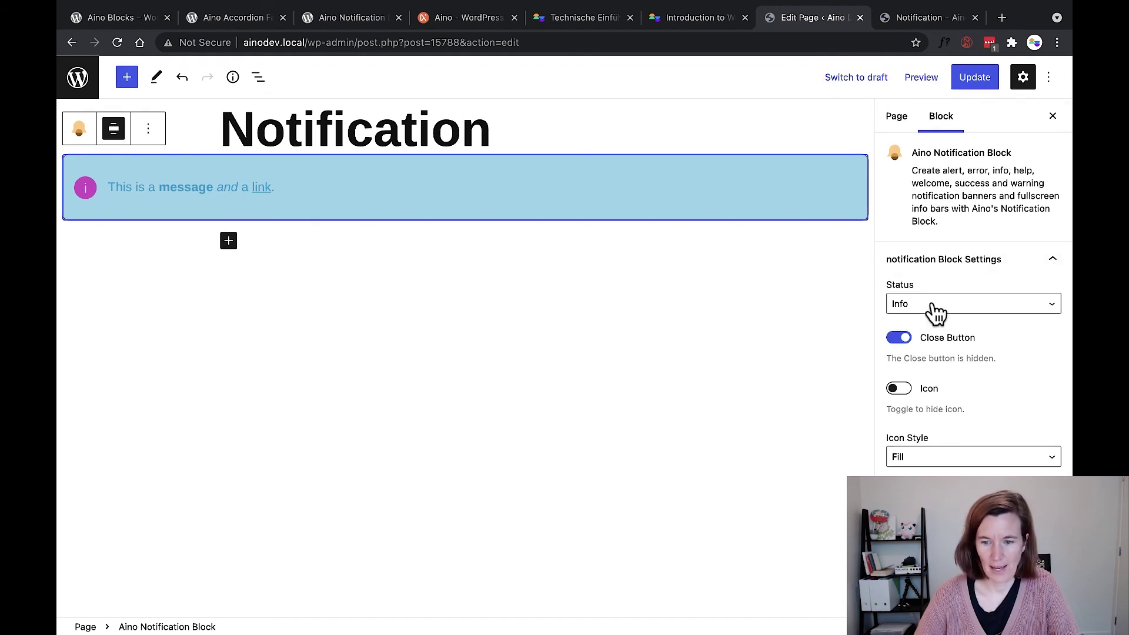
click(970, 78)
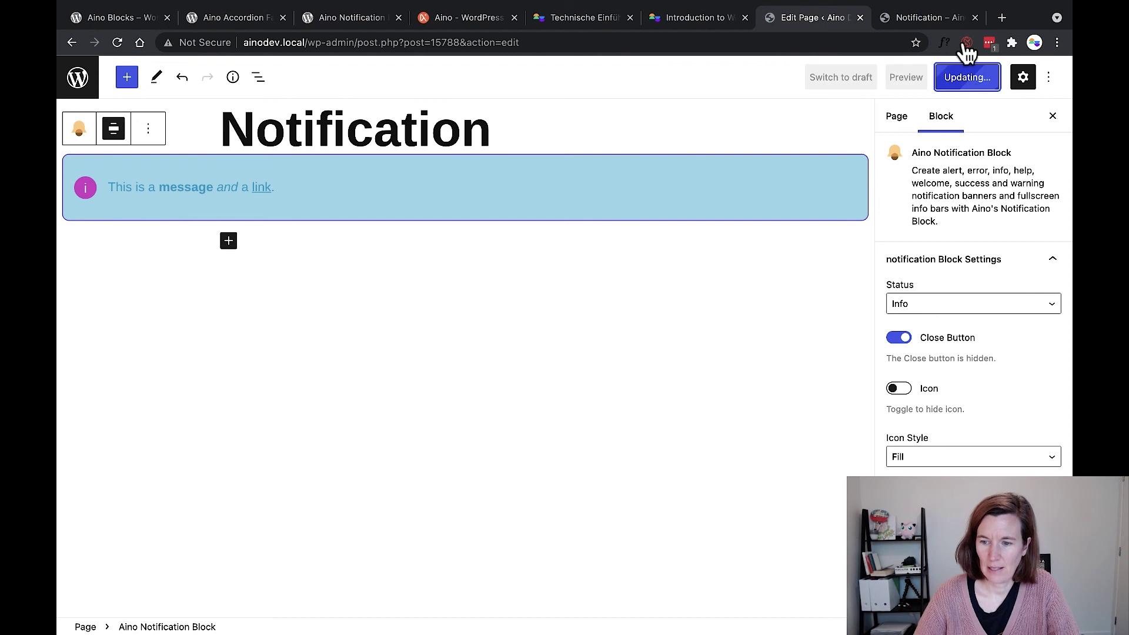
click(931, 21)
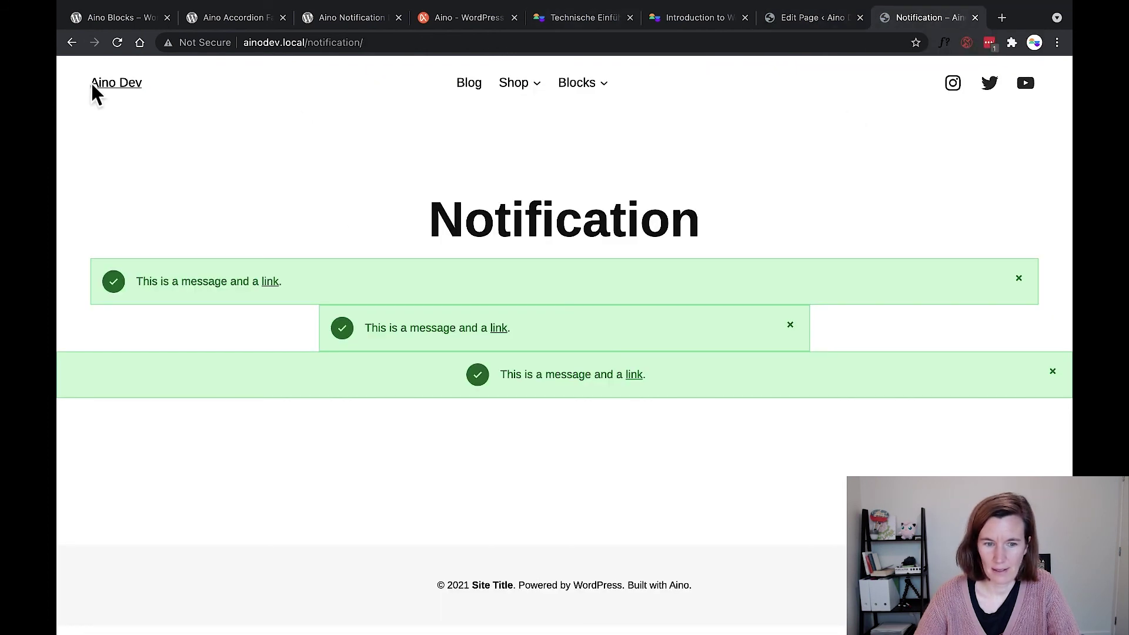
- Reload the live Notification page to check the styled banner, then return to Edit Page
click(117, 42)
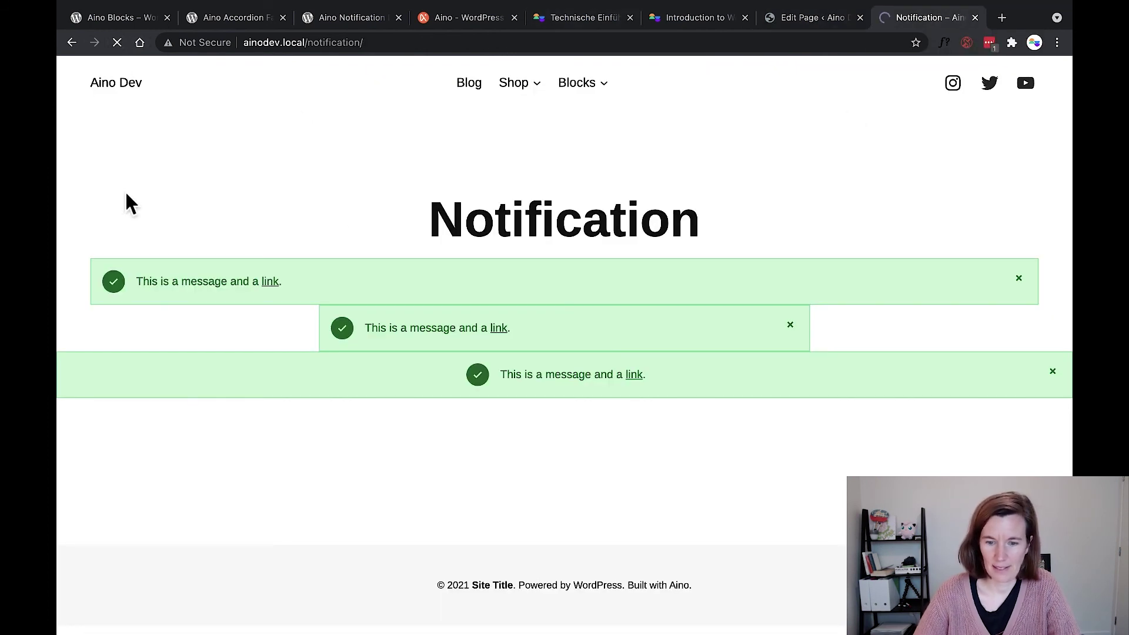
mouse_move(811, 17)
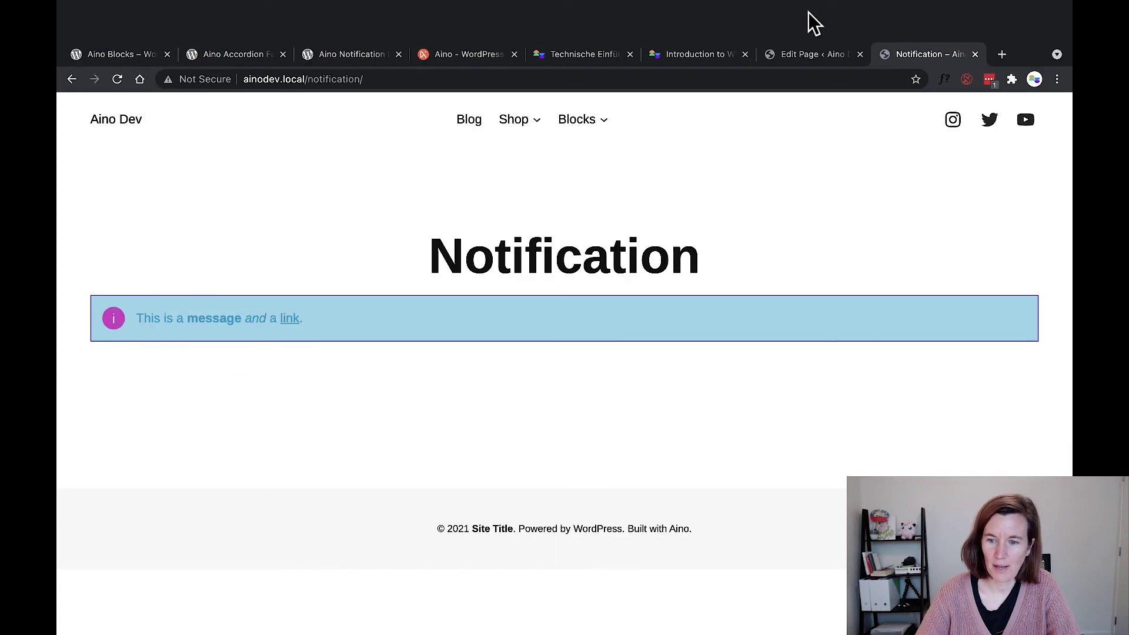
click(806, 54)
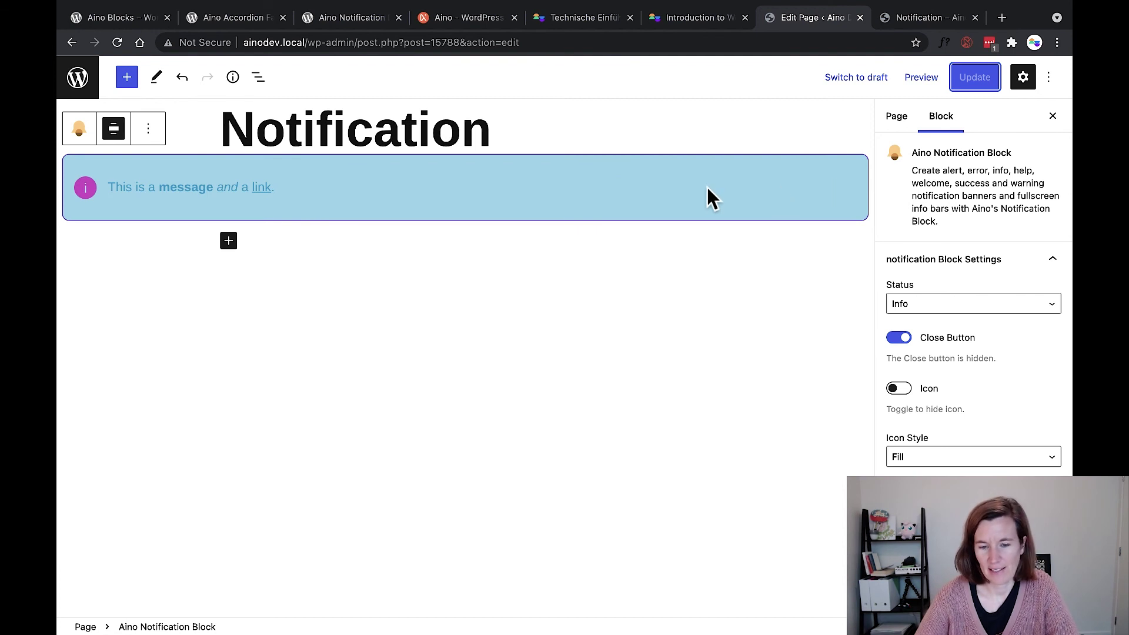
- Turn on the Close Button toggle for the Aino Notification Block
click(899, 337)
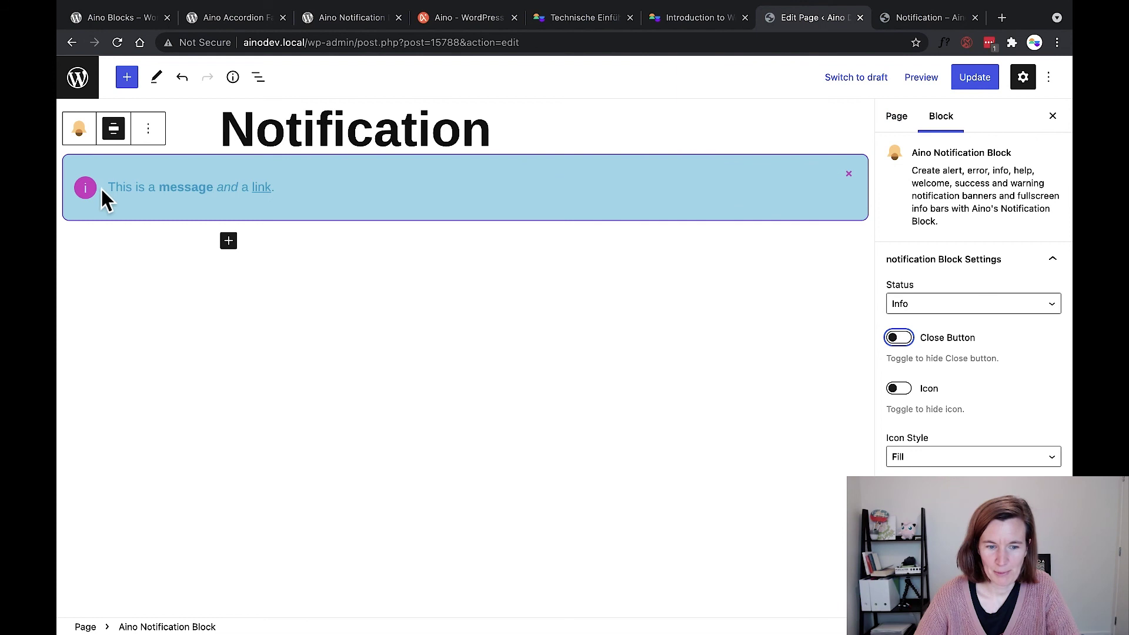
click(596, 171)
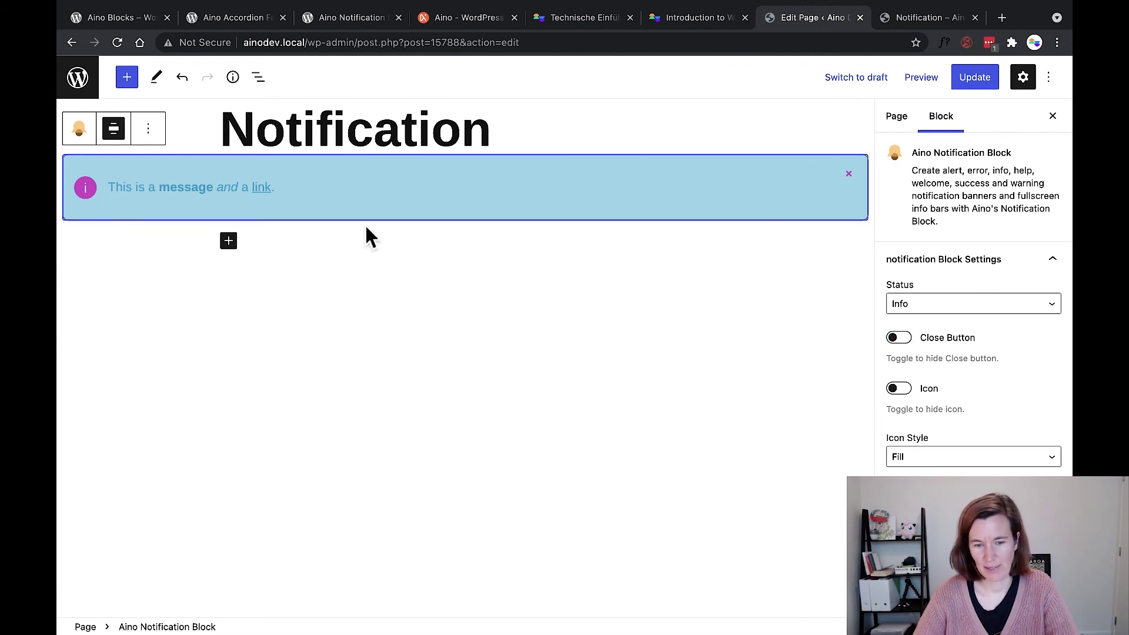